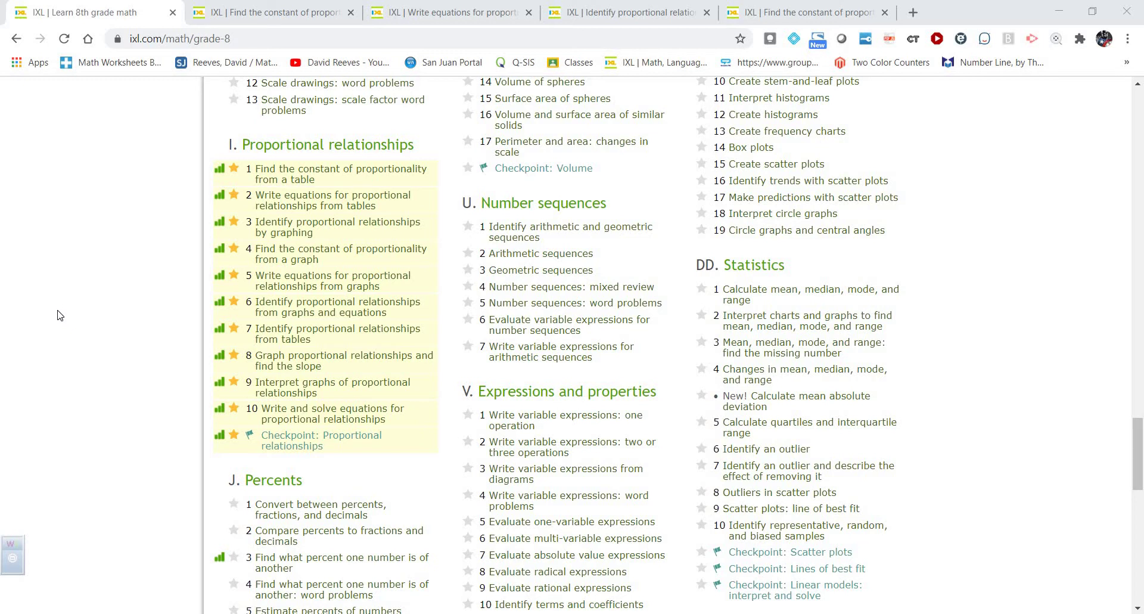
Open skill I.1 on finding the constant of proportionality from a table and handwrite k = y/x, y = kx, and k above "proportionality".
left_click(255, 13)
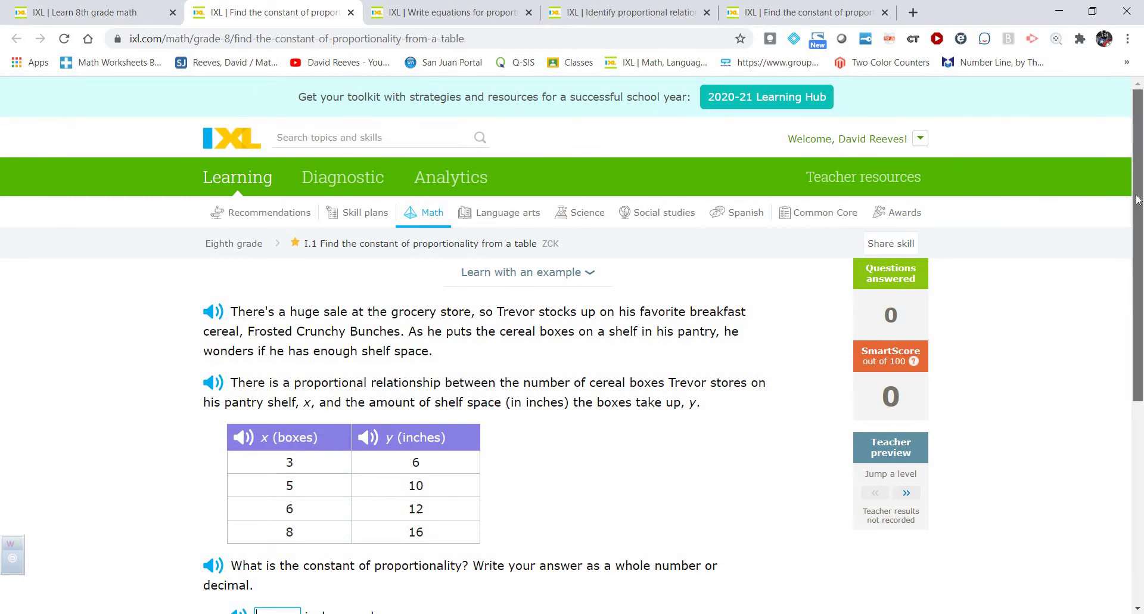
left_click_drag(1137, 190, 1132, 265)
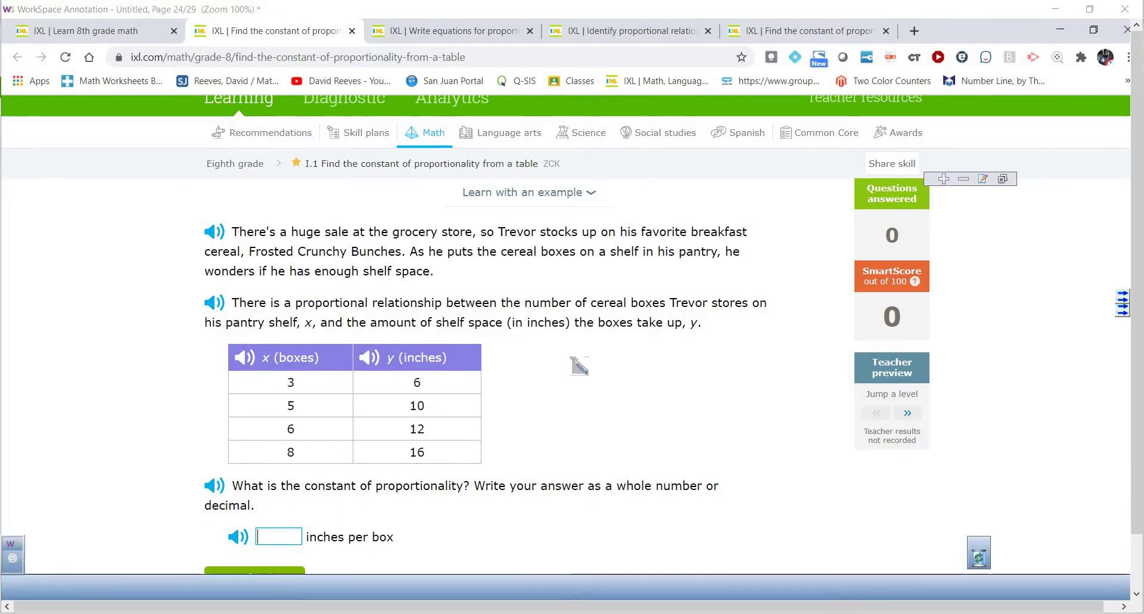
mouse_move(571, 358)
left_mouse_down()
mouse_move(572, 375)
mouse_move(588, 364)
left_mouse_up()
mouse_move(581, 370)
left_mouse_down()
mouse_move(603, 360)
mouse_move(607, 382)
mouse_move(654, 379)
mouse_move(672, 363)
left_mouse_up()
left_click(665, 366)
left_click_drag(665, 369, 678, 367)
left_click_drag(679, 367, 698, 372)
left_click_drag(698, 362, 689, 372)
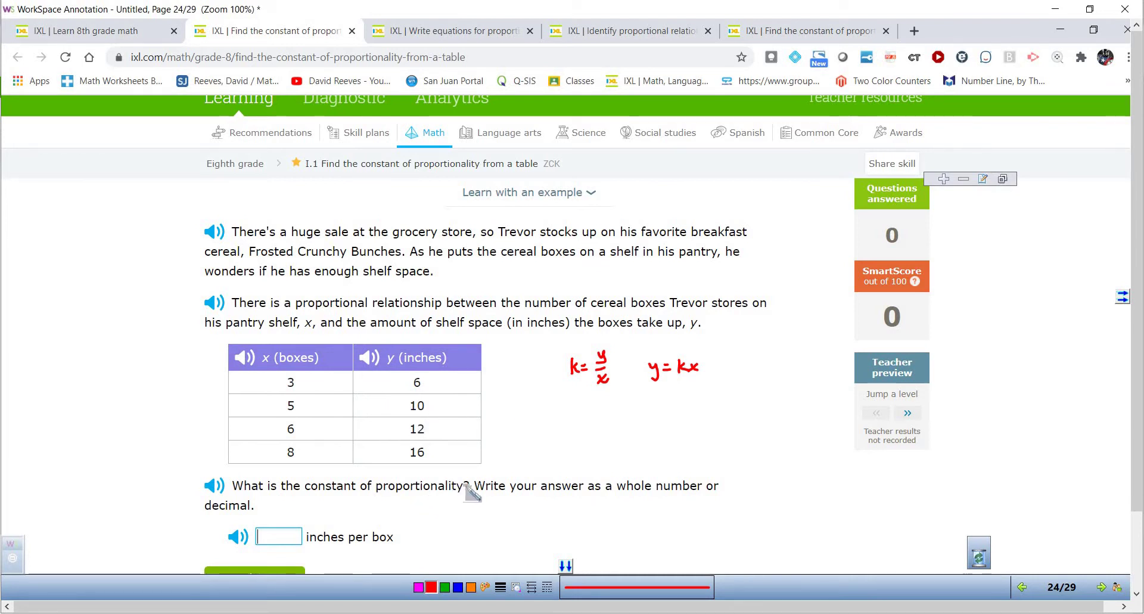
left_click_drag(430, 468, 439, 480)
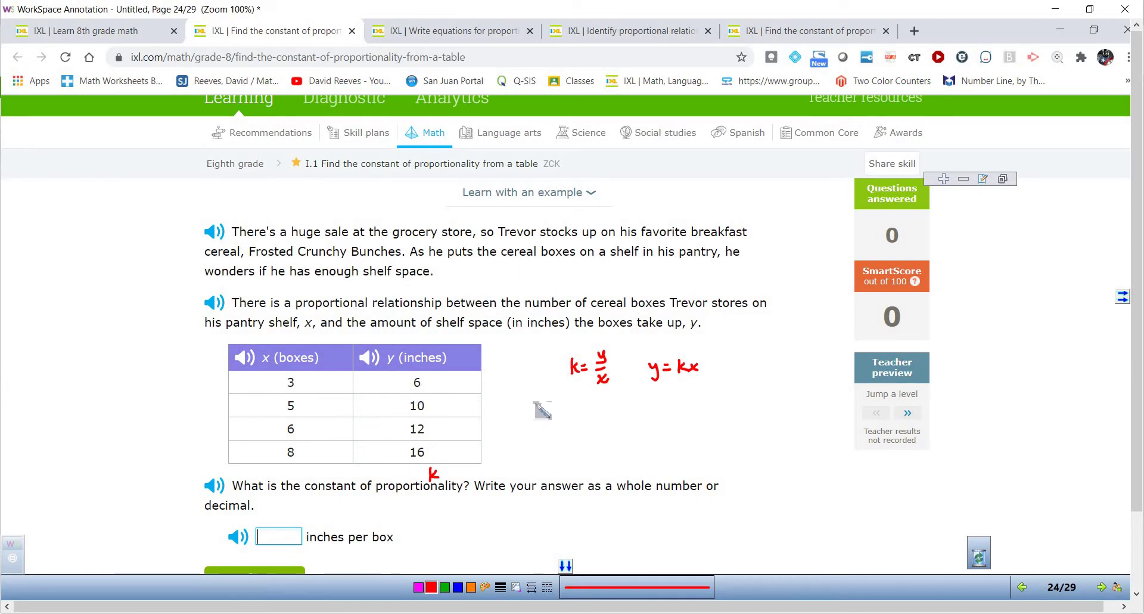
Handwrite 6/3 = 10/5 = 12/6 = 16/8 = 2/1 = 2 beside the cereal boxes table and leave annotation mode.
mouse_move(534, 407)
left_mouse_down()
mouse_move(534, 440)
mouse_move(557, 418)
left_mouse_up()
mouse_move(550, 424)
left_mouse_down()
mouse_move(570, 411)
mouse_move(568, 440)
mouse_move(588, 419)
left_mouse_up()
left_click(583, 420)
left_click_drag(580, 424, 617, 425)
mouse_move(609, 430)
left_mouse_down()
mouse_move(610, 440)
mouse_move(632, 416)
left_mouse_up()
left_click_drag(623, 421, 640, 420)
mouse_move(651, 408)
left_mouse_down()
mouse_move(649, 432)
mouse_move(669, 419)
left_mouse_up()
mouse_move(662, 424)
left_mouse_down()
mouse_move(690, 421)
mouse_move(685, 441)
mouse_move(704, 413)
left_mouse_up()
left_click_drag(698, 419, 718, 418)
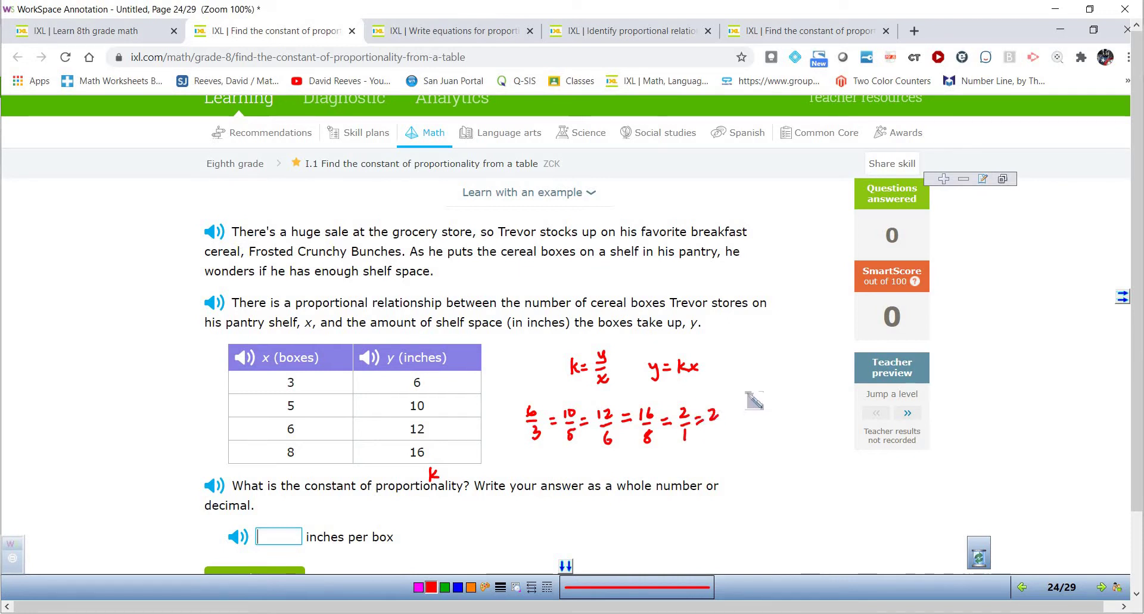
key("Escape")
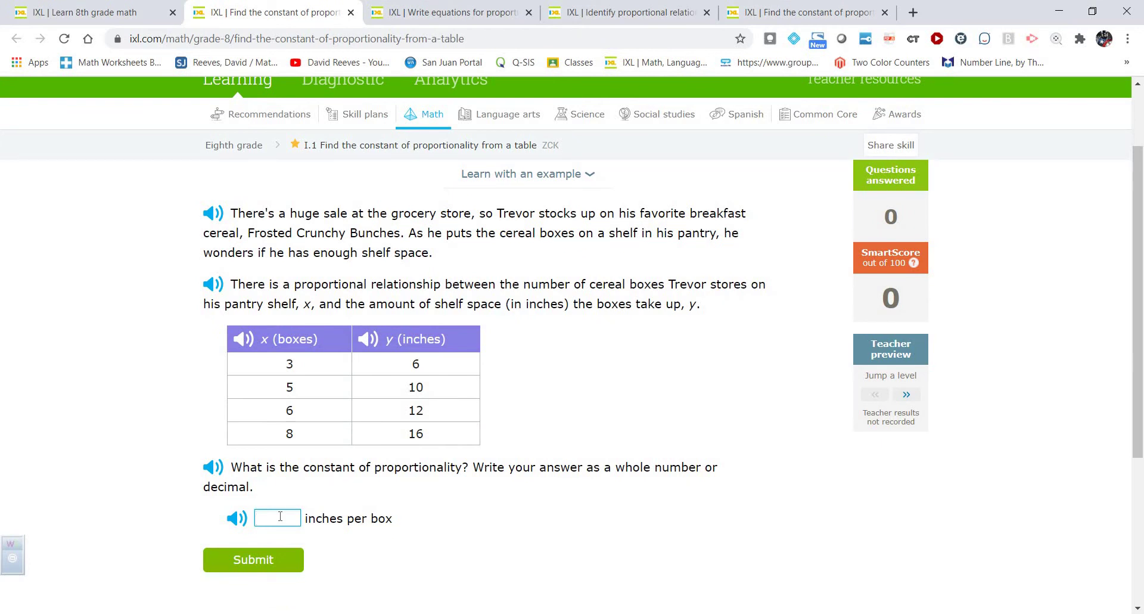
Submit 2 inches per box for the cereal question, and submit the lemons-per-pitcher answer for the lemonade question.
type("2")
left_click(289, 562)
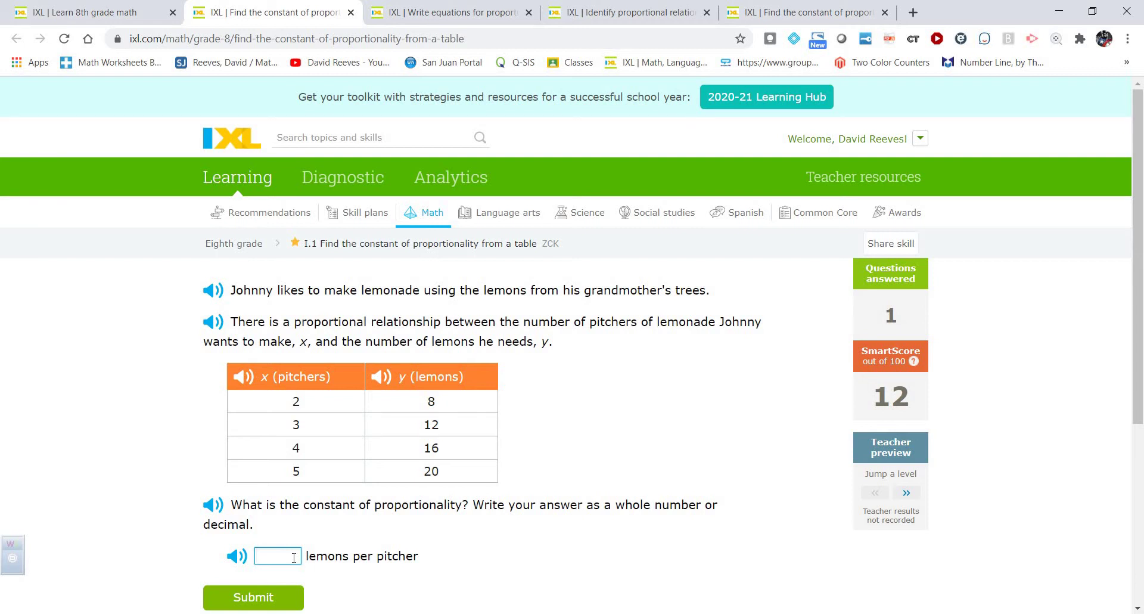
left_click(271, 596)
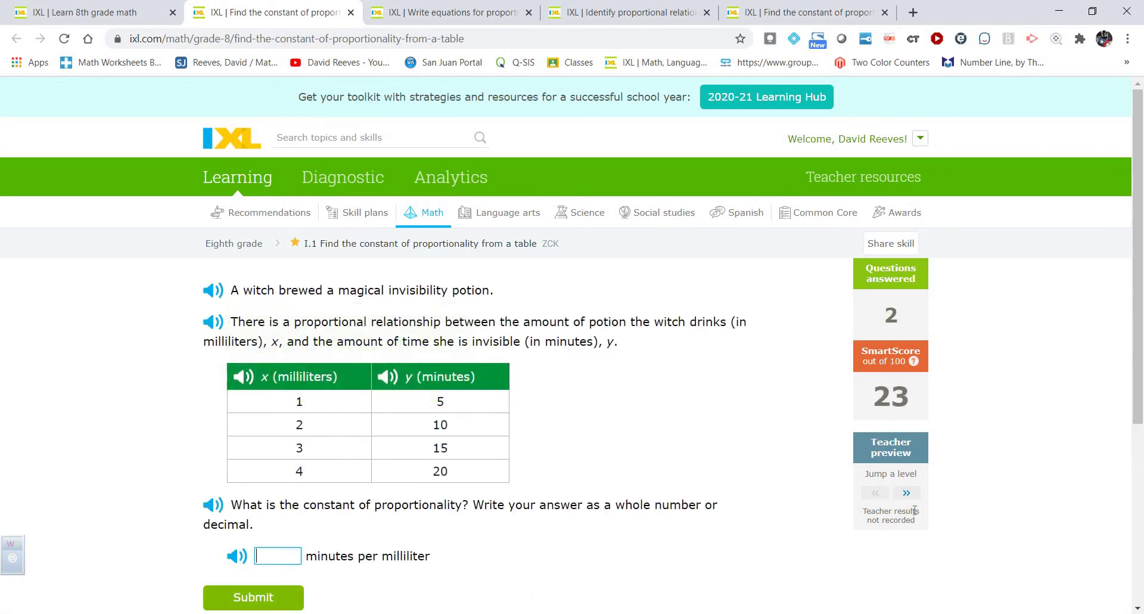
Jump ahead to a higher level and submit 1 foot per year for the apple tree question.
left_click(906, 493)
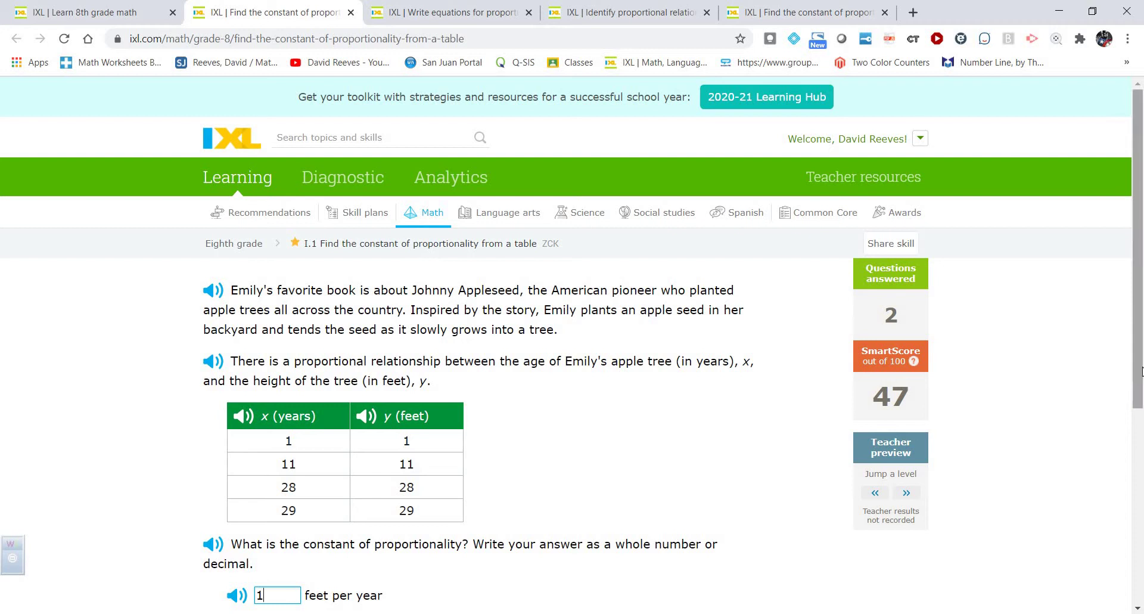
scroll(581, 472, "down", 2)
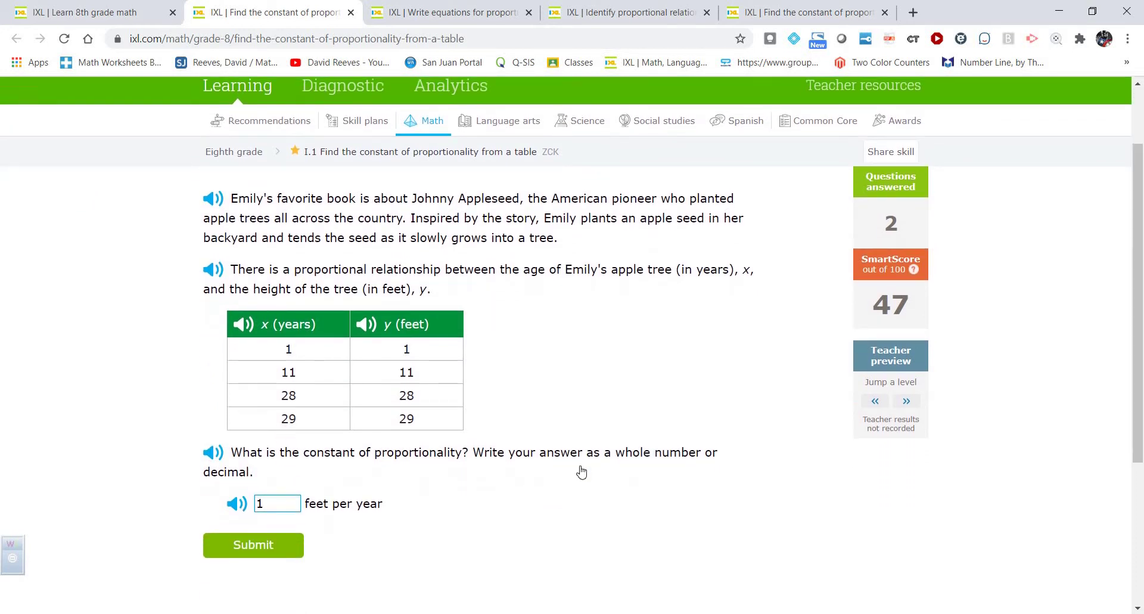
left_click(292, 543)
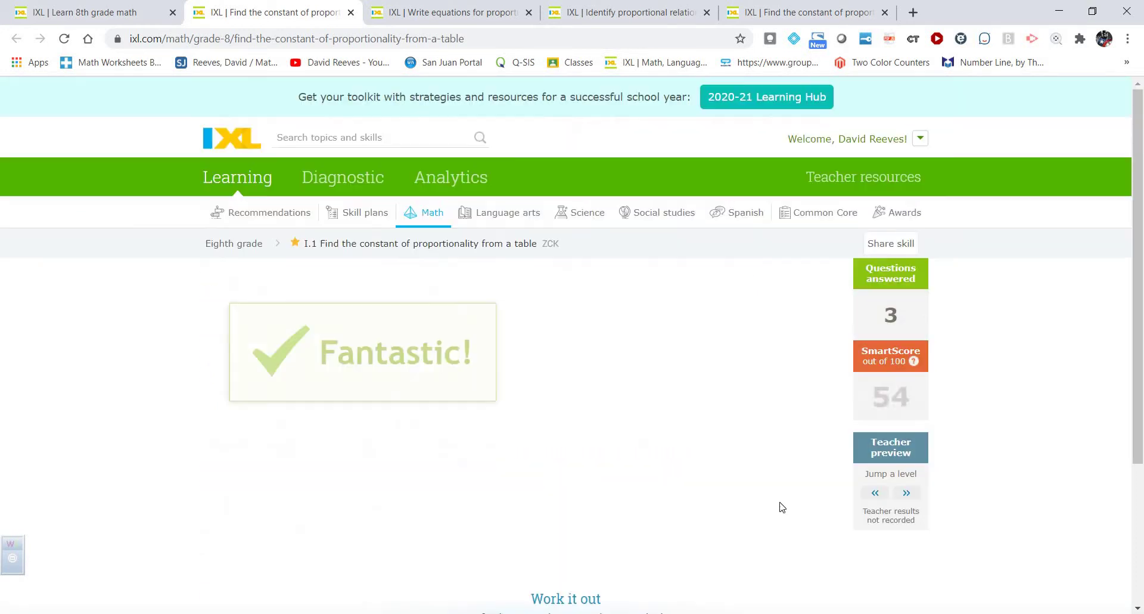
Jump ahead a level and handwrite 20/4 = 5, 25/5 = 5, 30/6 = 5 and 40/8 = 5 beside the juice mix table.
left_click(907, 494)
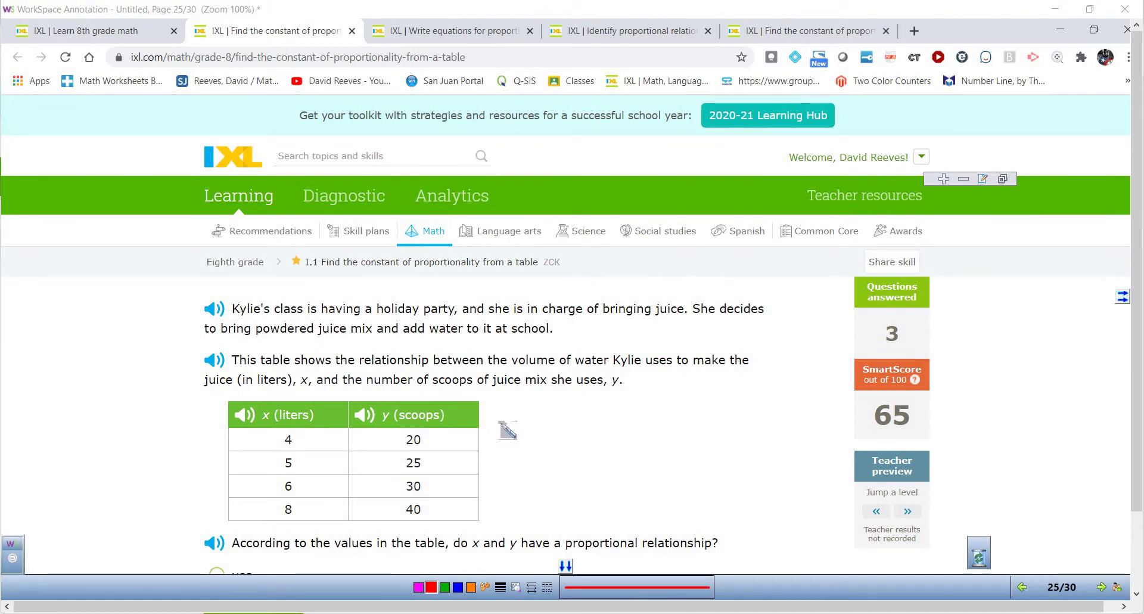
mouse_move(500, 422)
left_mouse_down()
mouse_move(517, 423)
mouse_move(511, 448)
mouse_move(535, 431)
left_mouse_up()
left_click_drag(526, 437, 554, 436)
left_click_drag(555, 423, 561, 423)
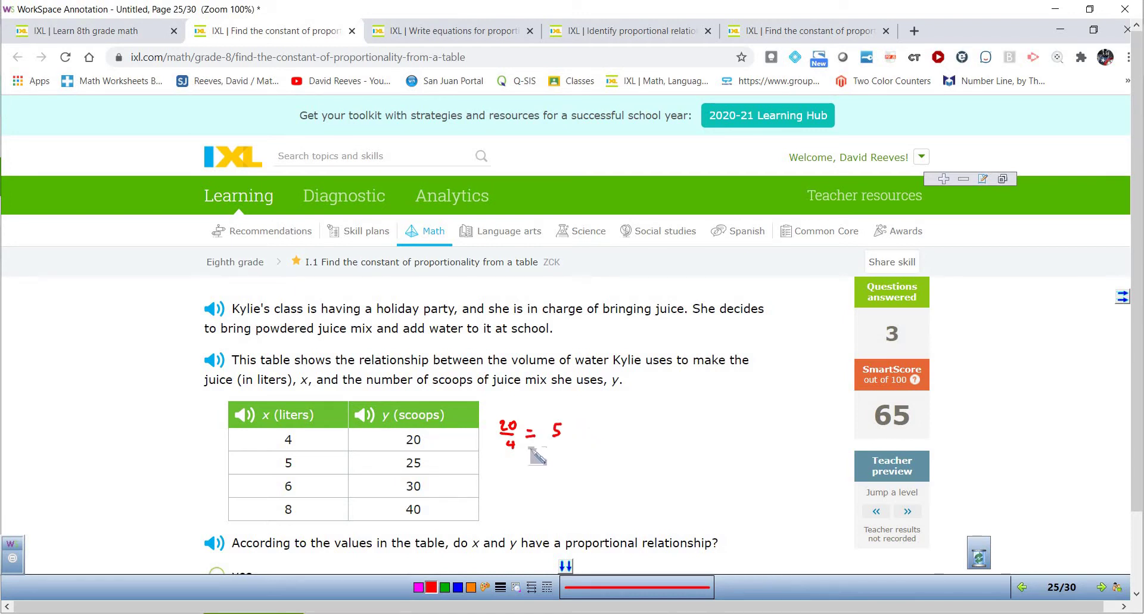
left_click_drag(499, 457, 511, 471)
left_click_drag(527, 460, 535, 459)
mouse_move(527, 467)
left_mouse_down()
mouse_move(549, 468)
mouse_move(559, 454)
left_mouse_up()
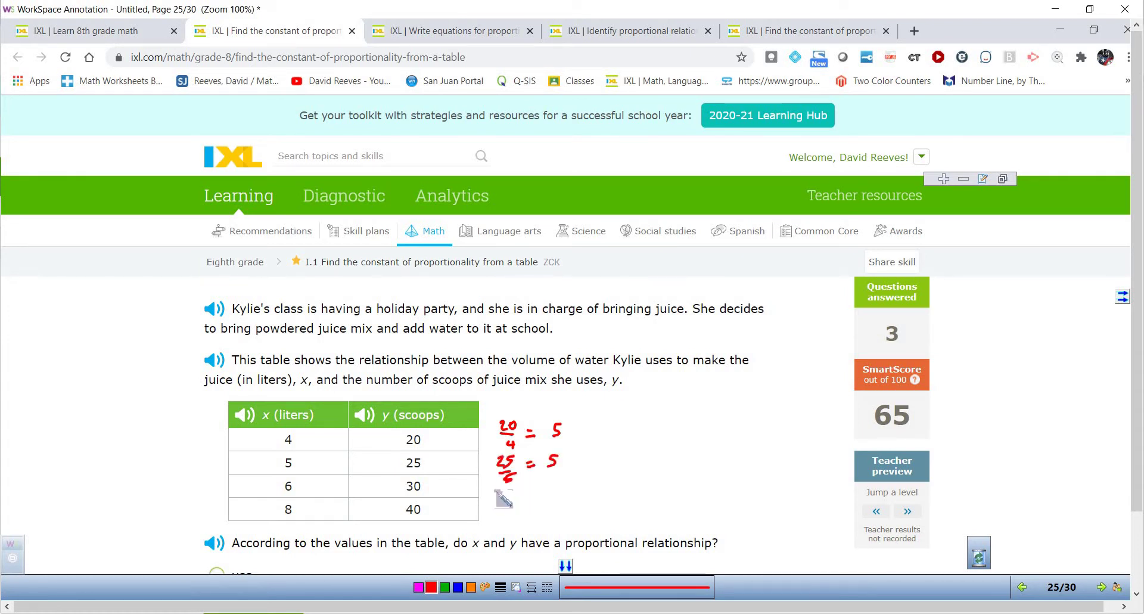
mouse_move(498, 492)
left_mouse_down()
mouse_move(497, 503)
mouse_move(510, 493)
mouse_move(514, 504)
left_mouse_up()
mouse_move(511, 510)
left_mouse_down()
mouse_move(508, 518)
mouse_move(532, 496)
left_mouse_up()
left_click_drag(525, 504, 535, 504)
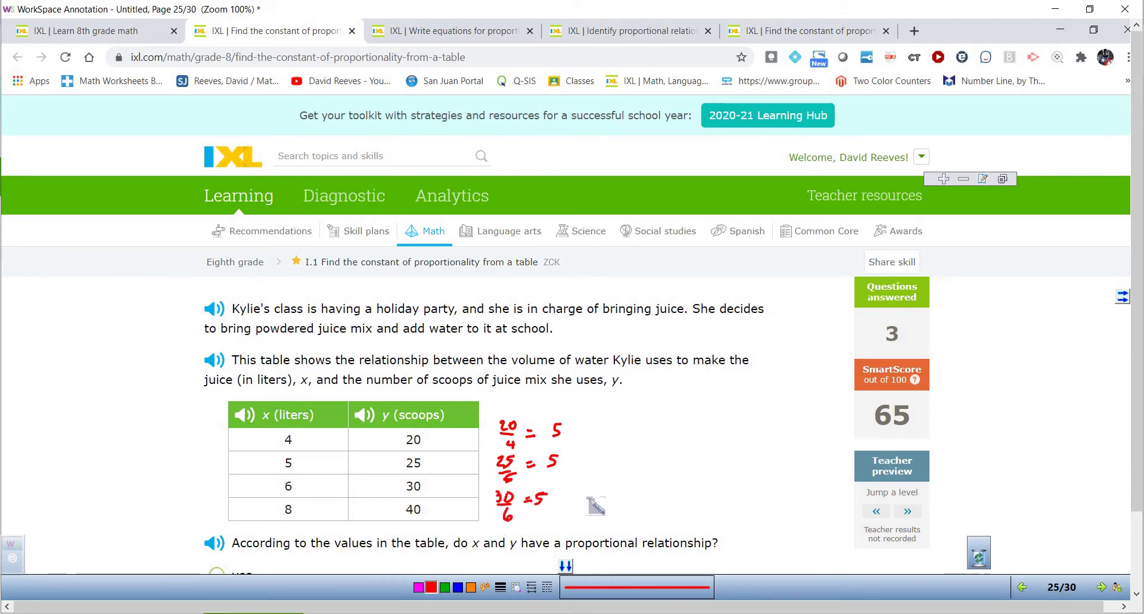
mouse_move(634, 422)
left_mouse_down()
mouse_move(641, 447)
mouse_move(662, 437)
left_mouse_up()
left_click_drag(655, 444, 665, 446)
left_click_drag(670, 432, 678, 430)
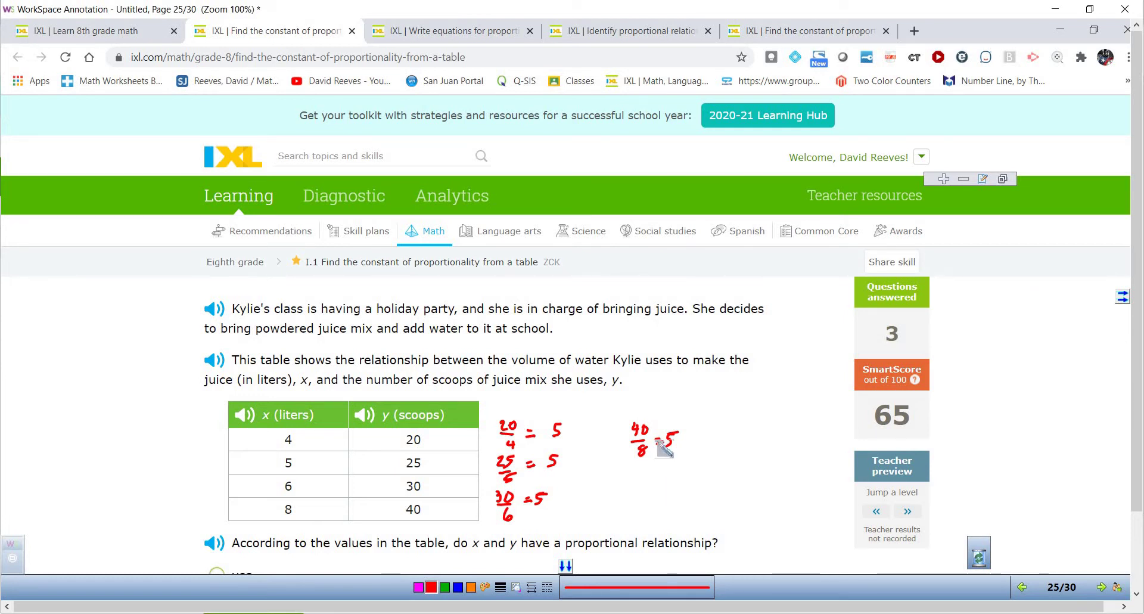
key("Escape")
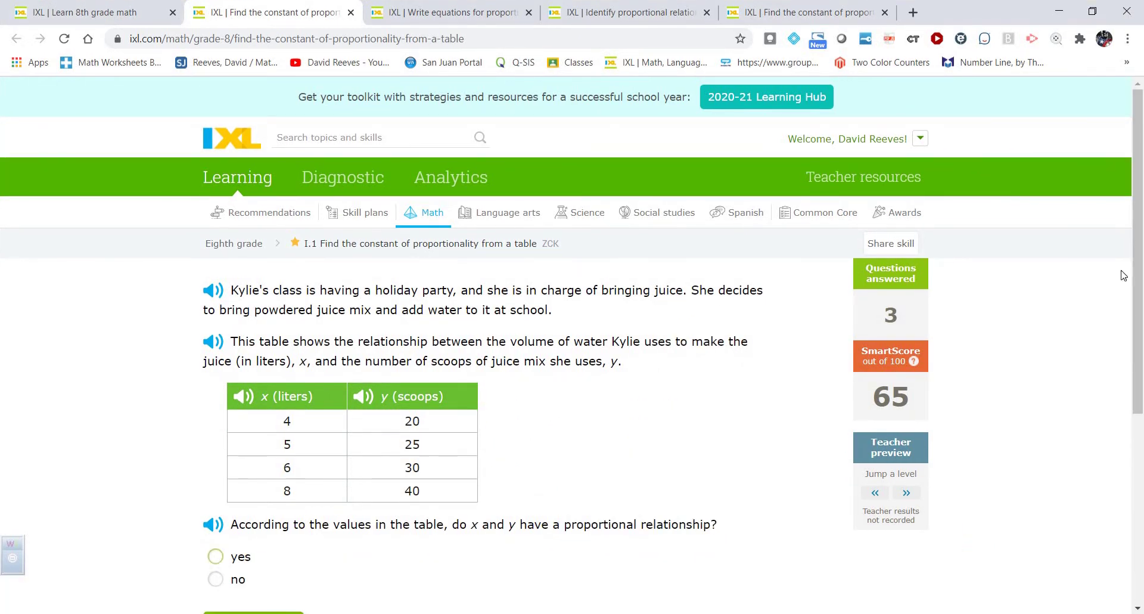
Answer yes to the juice mix proportional relationship question and submit it with the scoops-per-liter constant.
scroll(1135, 295, "down", 1)
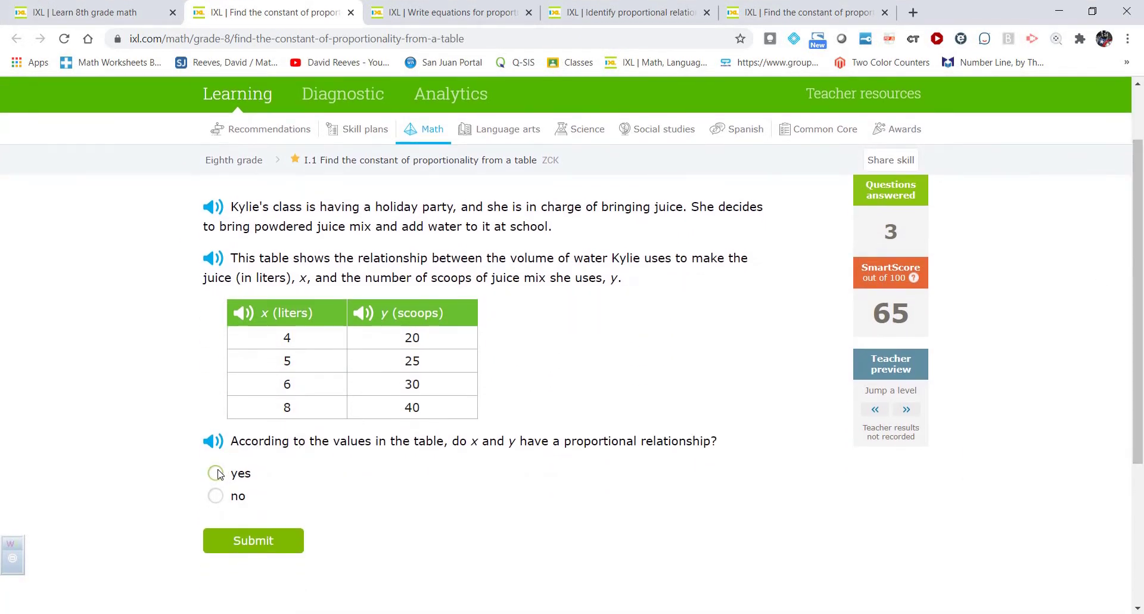
left_click(218, 474)
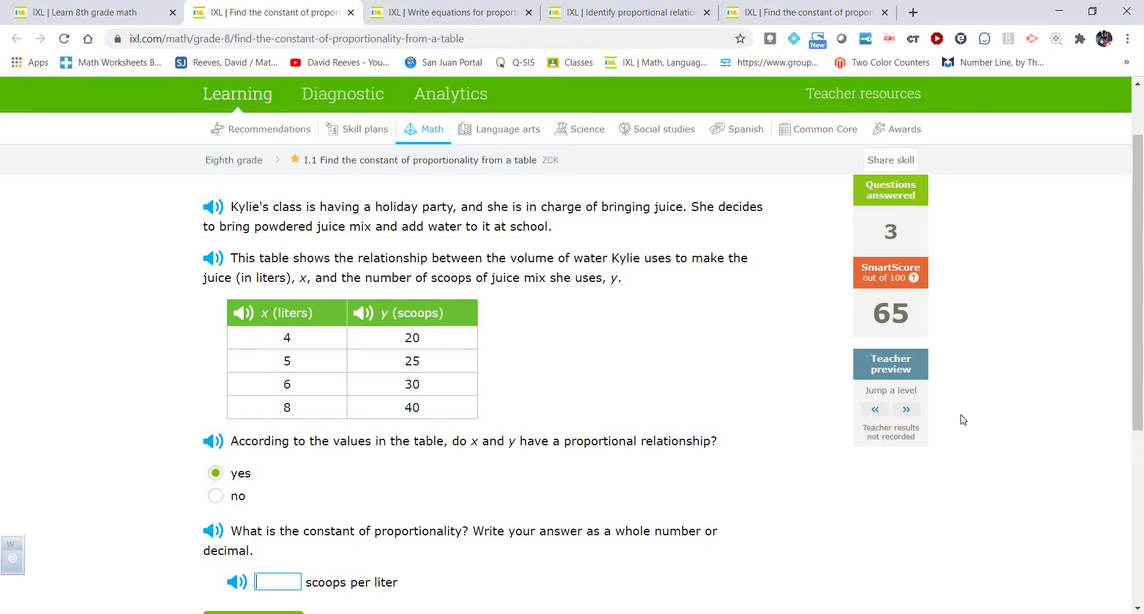
scroll(280, 459, "down", 2)
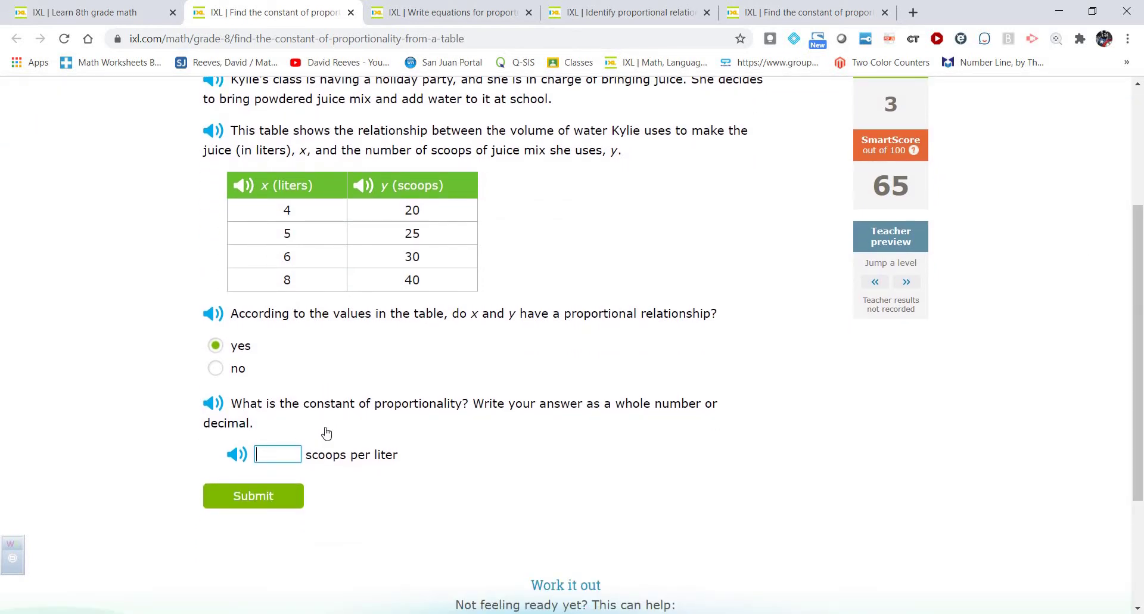
left_click(252, 498)
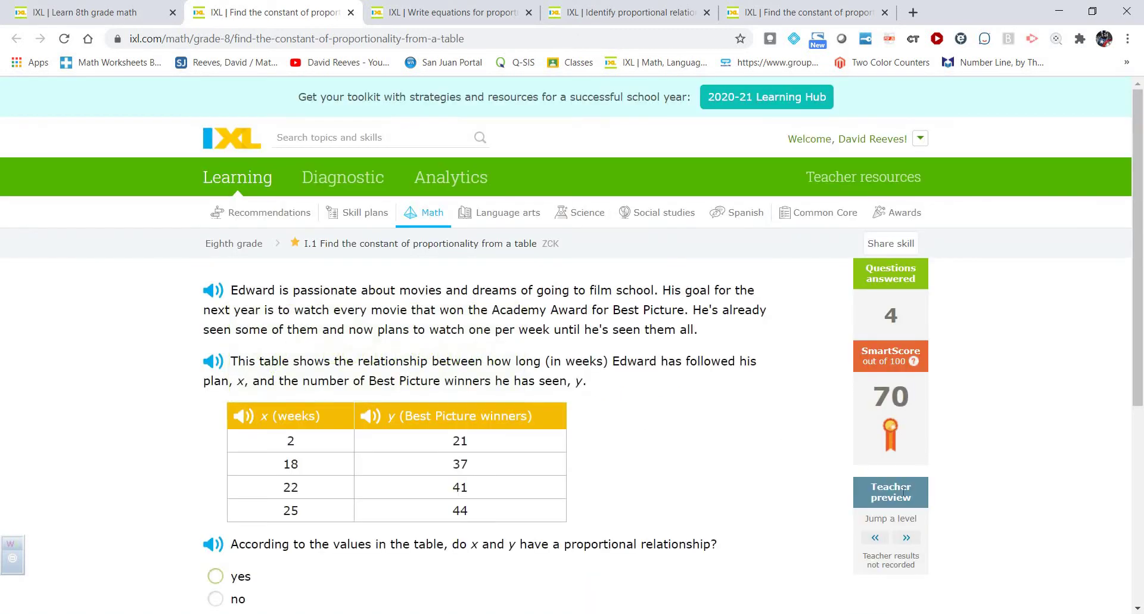
Jump ahead a level and handwrite 11/2 = 5.5 beside the puppy's age and weight table.
left_click(907, 536)
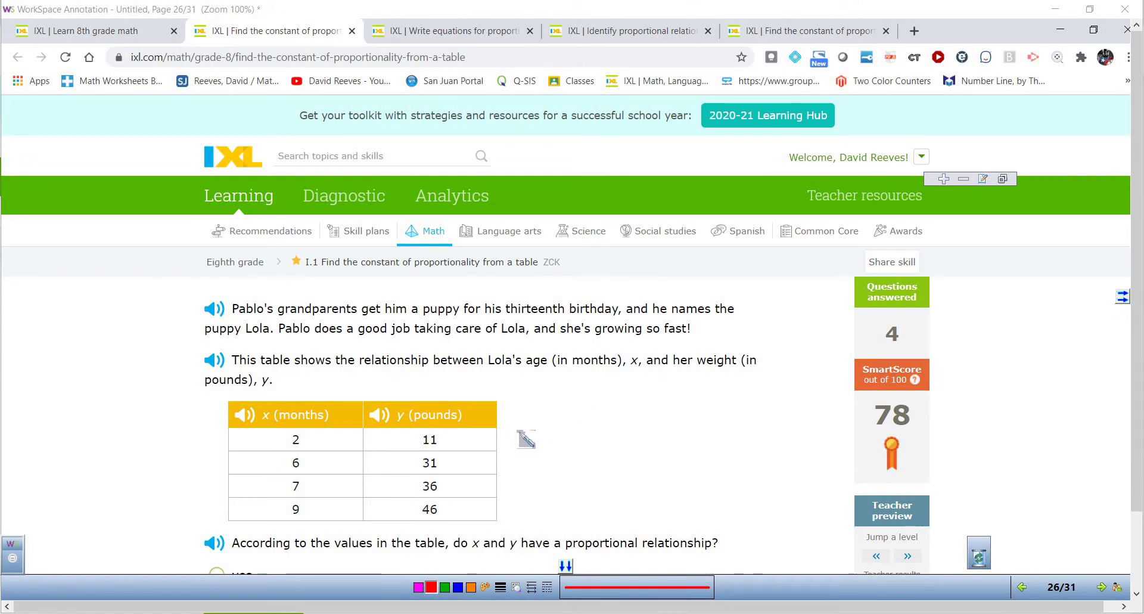
left_click_drag(518, 424, 518, 435)
left_click_drag(524, 425, 527, 436)
mouse_move(518, 441)
left_mouse_down()
mouse_move(521, 451)
mouse_move(543, 434)
left_mouse_up()
left_click_drag(535, 439, 569, 428)
left_click(557, 440)
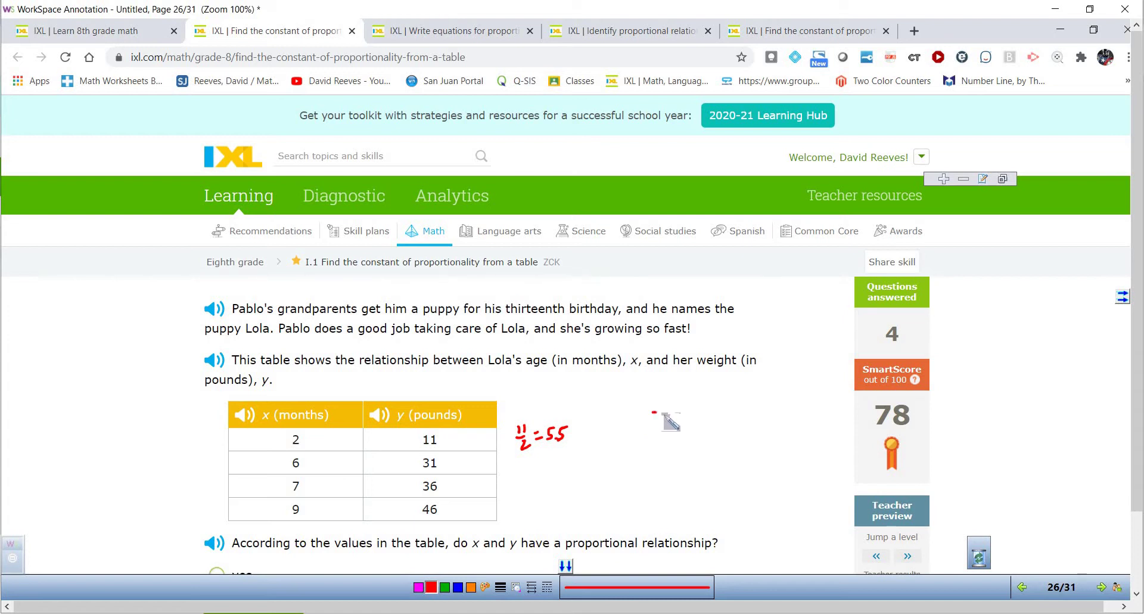
Handwrite the long division of 31 by 6 beside the puppy table, erasing the swapped digits, with quotient 5 and remainder 1.
mouse_move(655, 411)
left_mouse_down()
mouse_move(665, 421)
mouse_move(681, 405)
mouse_move(625, 421)
left_mouse_up()
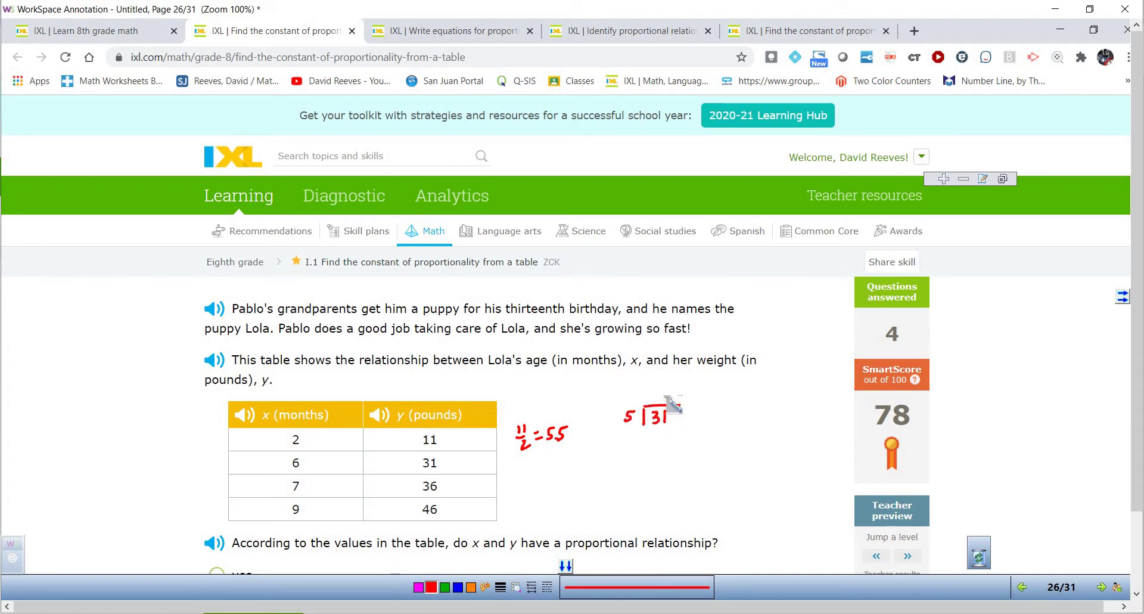
left_click_drag(669, 390, 663, 400)
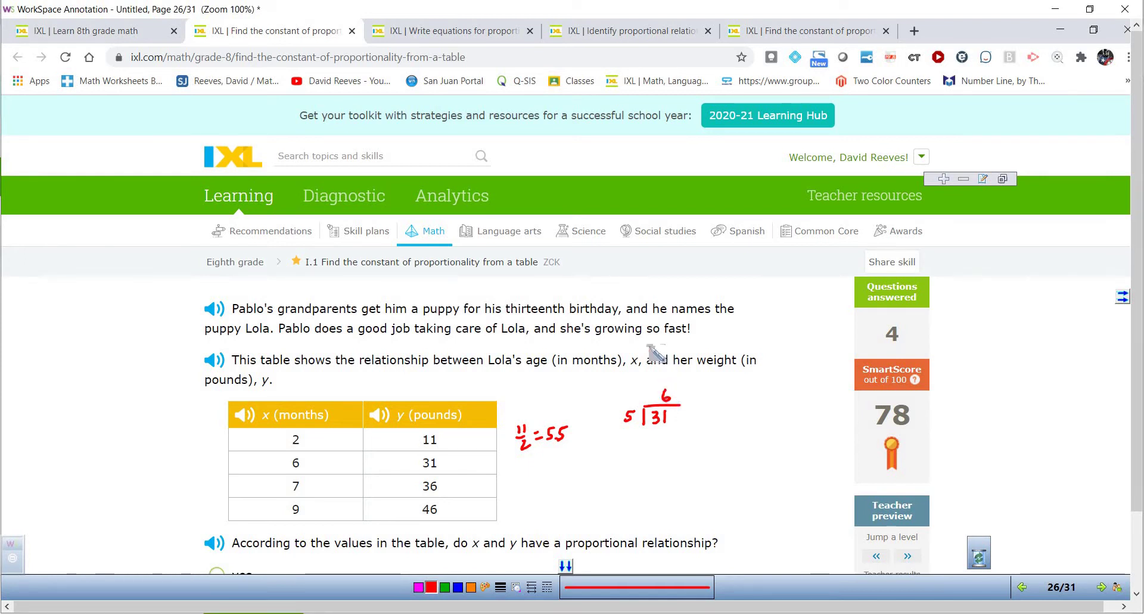
left_click(629, 416)
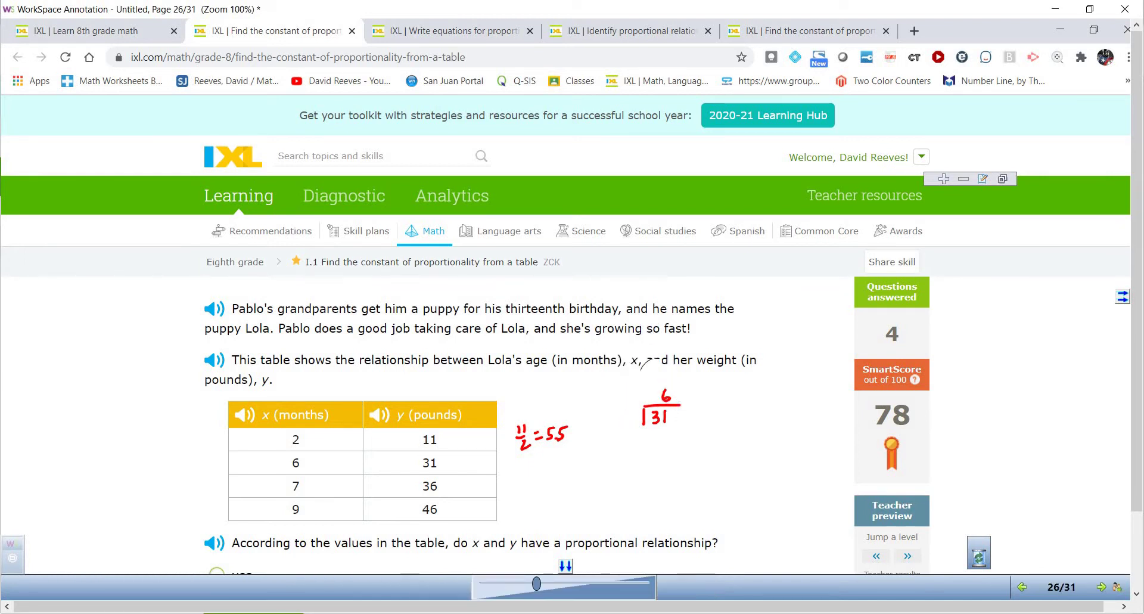
left_click(642, 316)
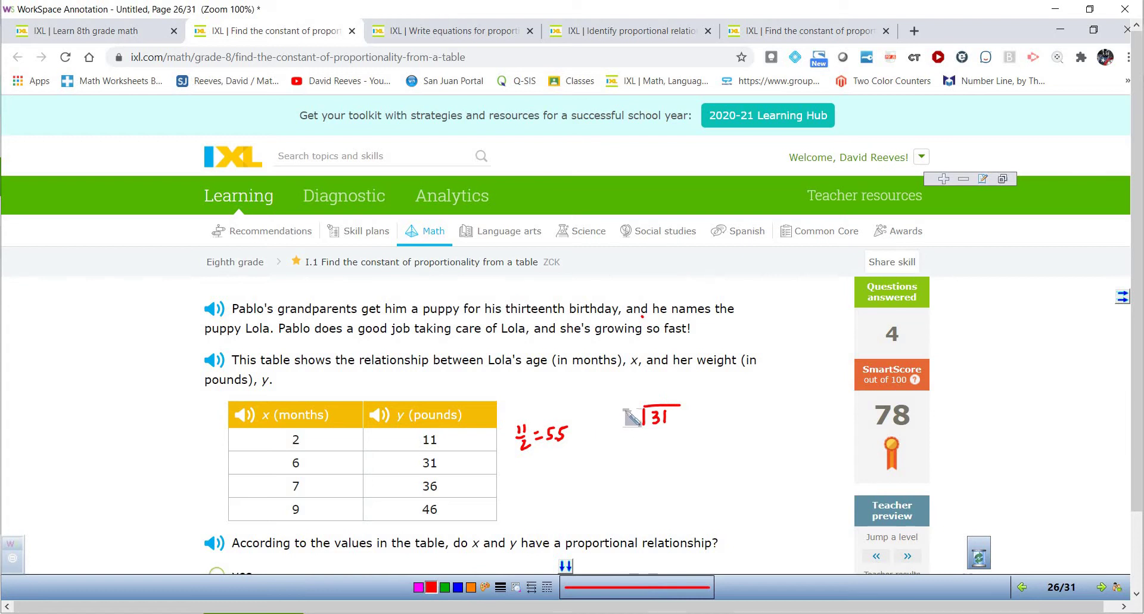
mouse_move(633, 410)
left_mouse_down()
mouse_move(663, 396)
mouse_move(649, 442)
mouse_move(676, 445)
mouse_move(665, 463)
left_mouse_up()
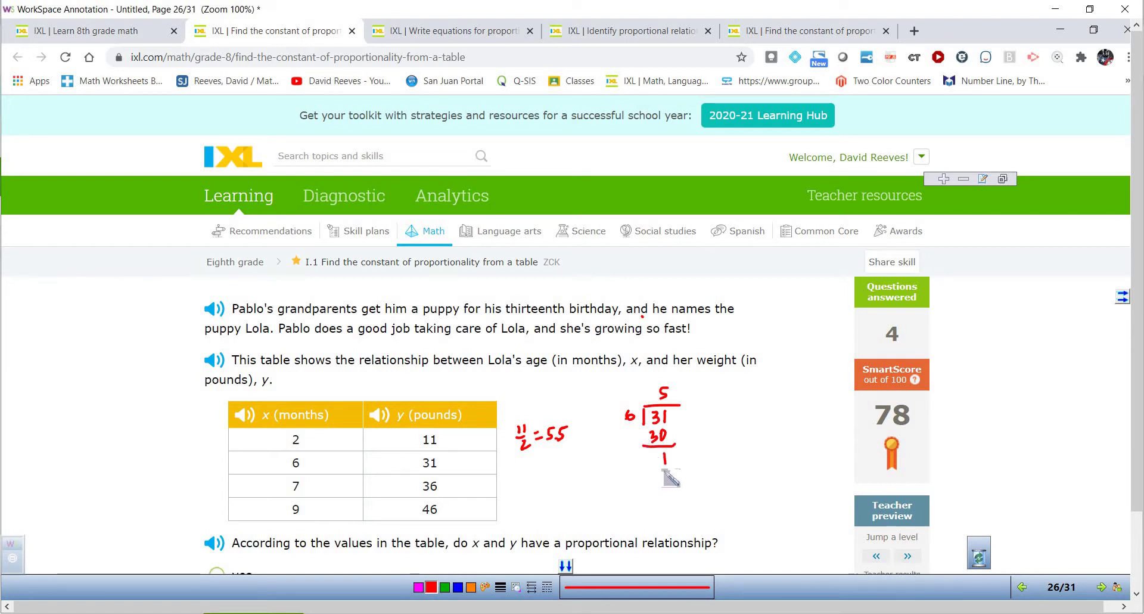
Mark the decimal point in 5.5, write the boxed mixed numbers 5 1/6 and 5 1/2, and leave annotation mode.
mouse_move(566, 434)
left_mouse_down()
mouse_move(540, 434)
mouse_move(555, 444)
left_mouse_up()
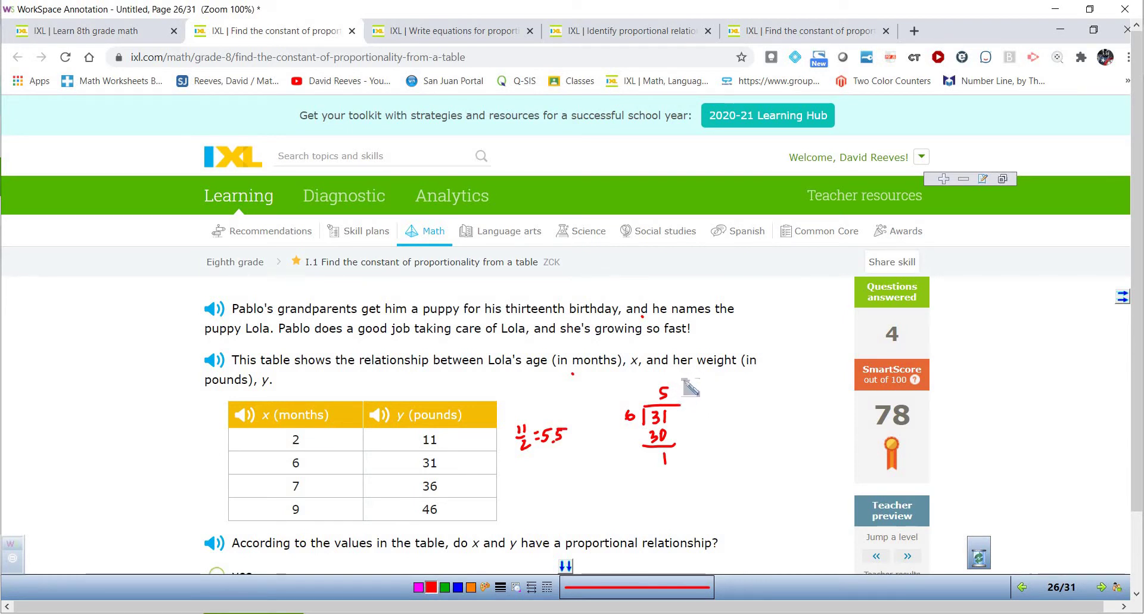
mouse_move(712, 398)
left_mouse_down()
mouse_move(709, 411)
mouse_move(720, 398)
mouse_move(724, 412)
mouse_move(702, 417)
mouse_move(741, 402)
left_mouse_up()
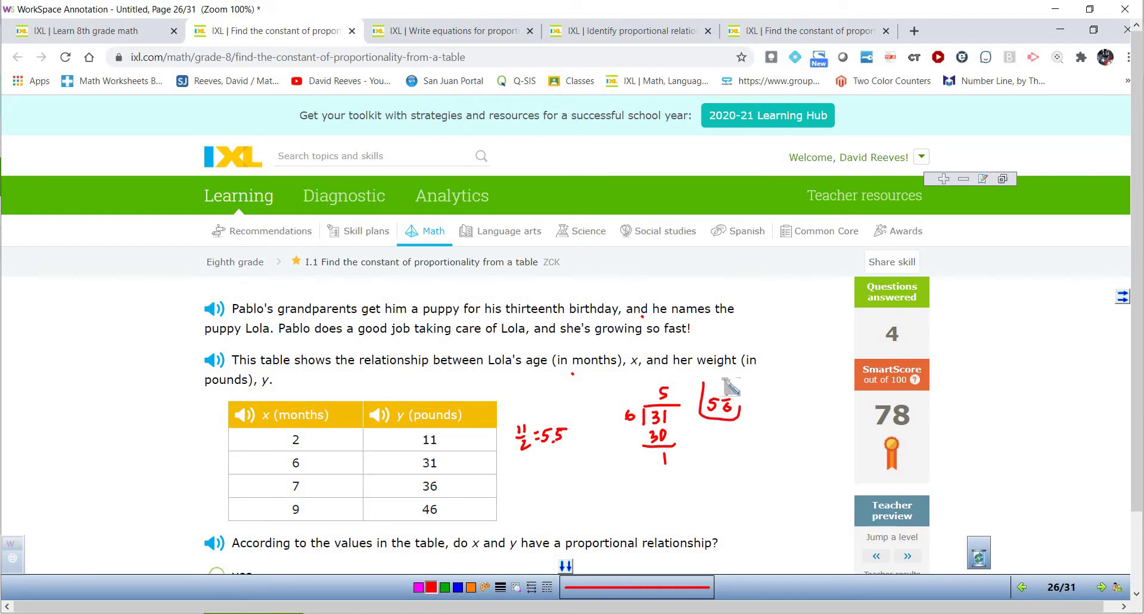
mouse_move(540, 462)
left_mouse_down()
mouse_move(540, 477)
mouse_move(560, 464)
mouse_move(566, 478)
mouse_move(541, 449)
mouse_move(573, 454)
left_mouse_up()
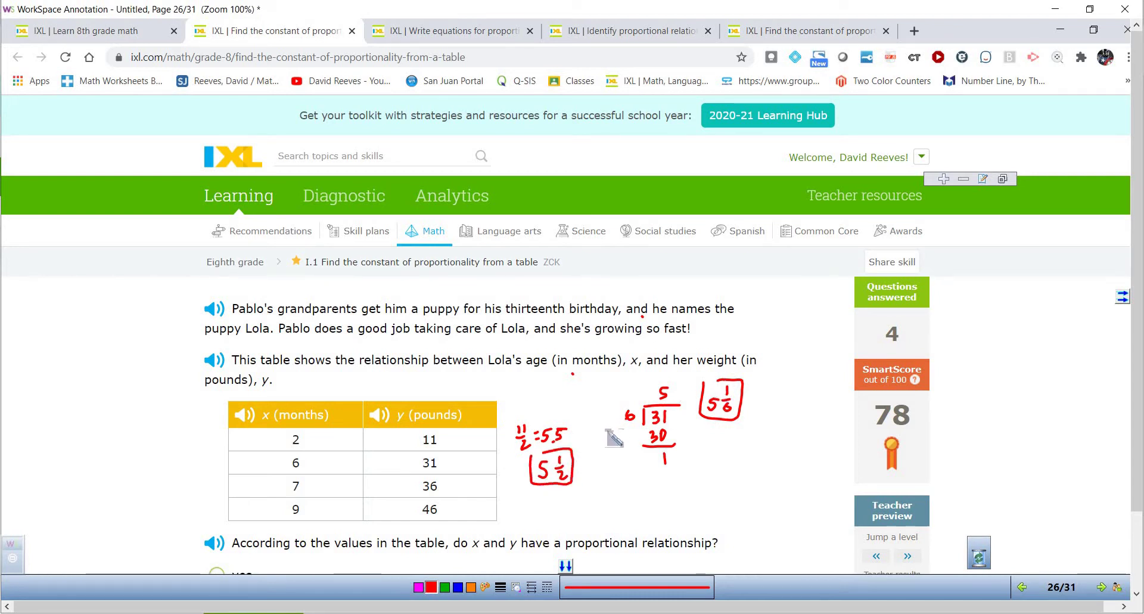
left_click(1122, 296)
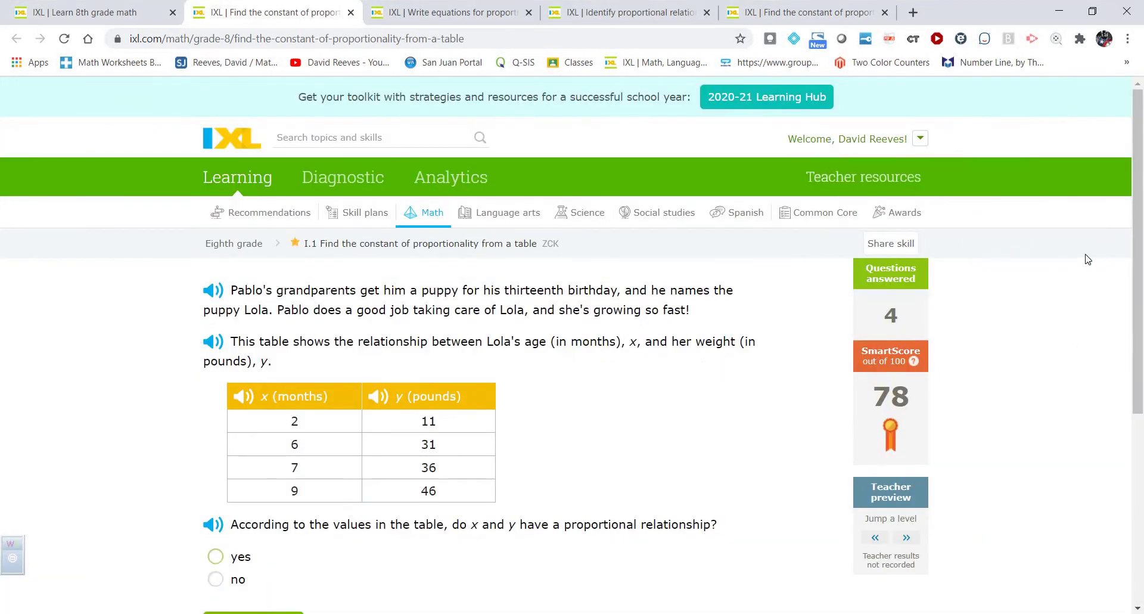
Submit no for the puppy's proportional relationship question and jump ahead a level past the tomato order question.
scroll(1042, 289, "down", 1)
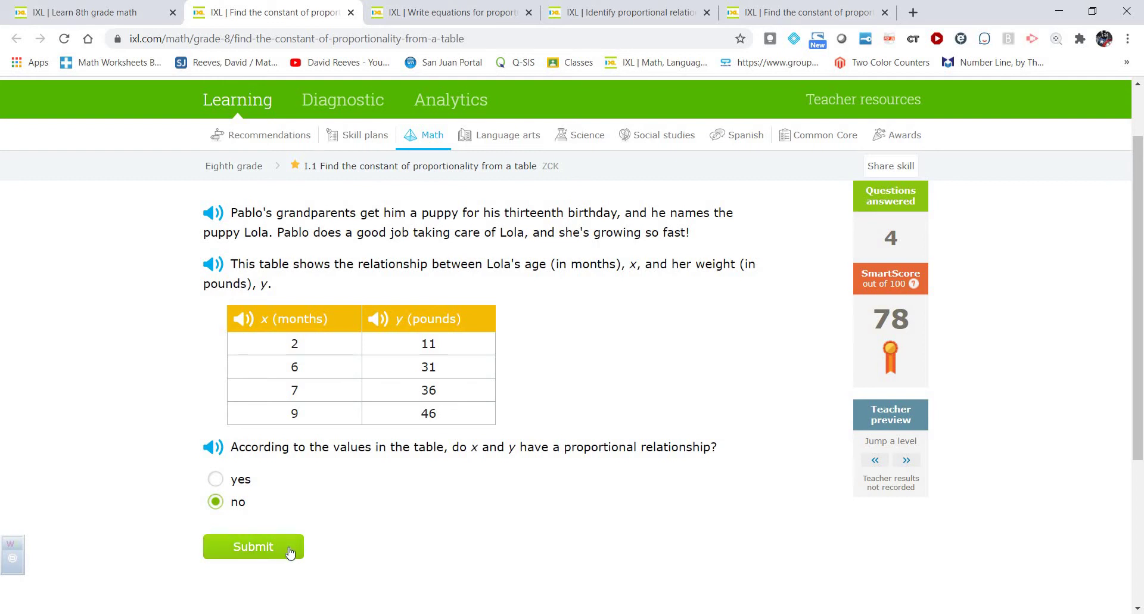
left_click(254, 546)
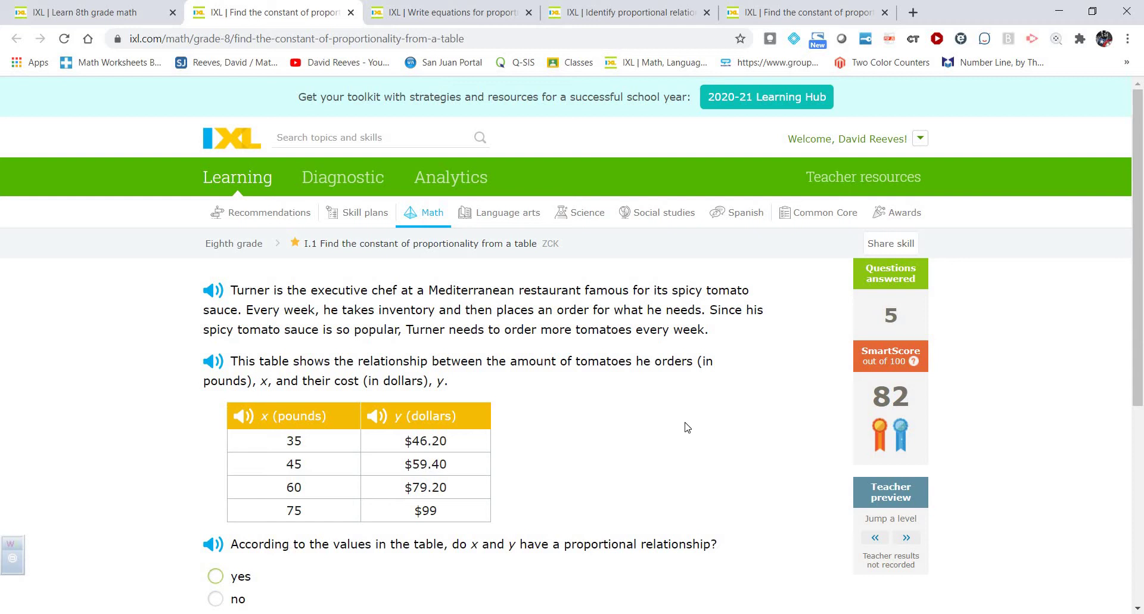
left_click(914, 540)
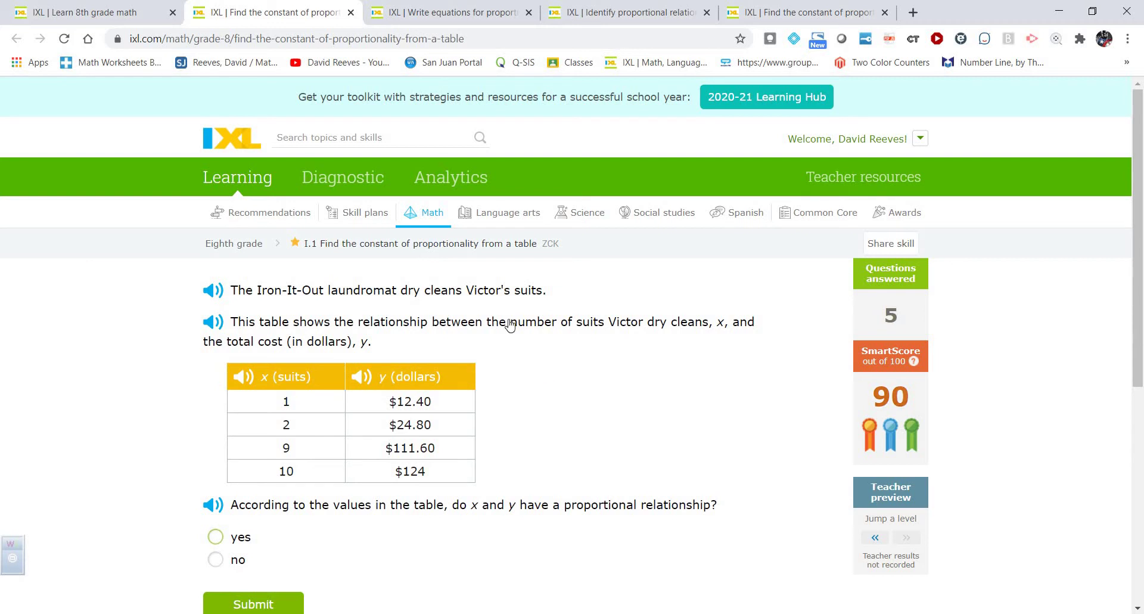
Switch to the I.2 skill on writing equations from tables, enter annotation mode, and handwrite k = y/x beside the levels table.
left_click(463, 18)
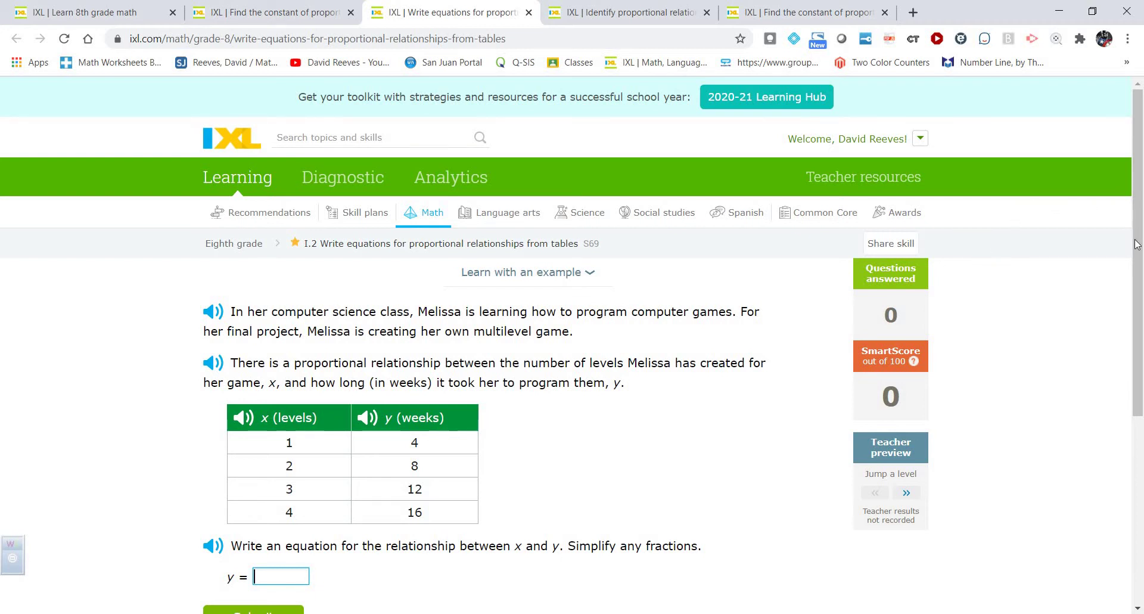
scroll(1136, 244, "down", 1)
left_click(11, 558)
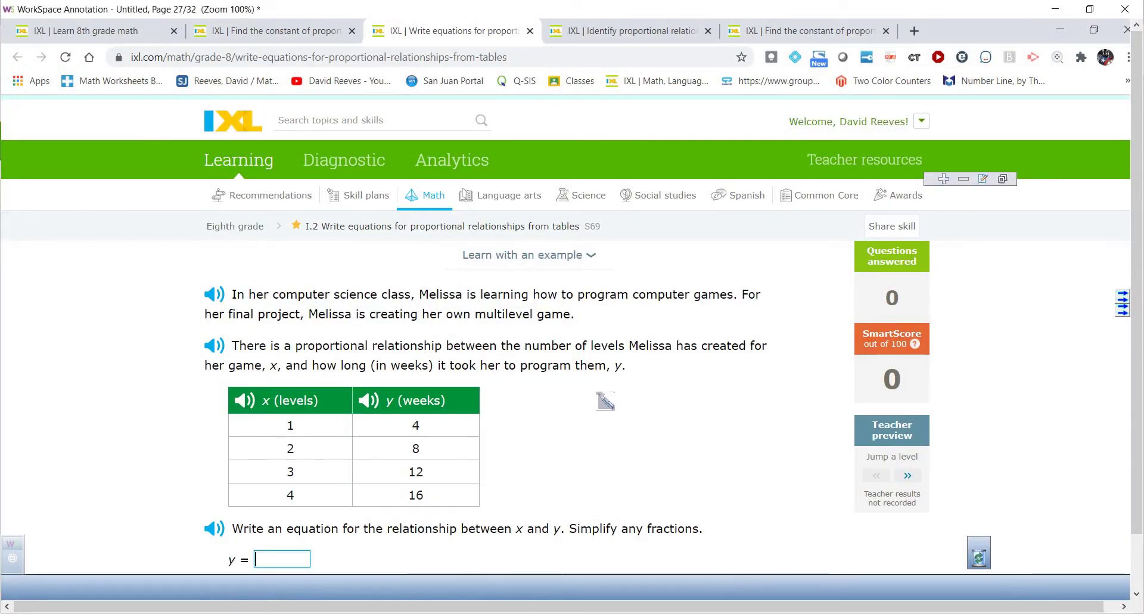
mouse_move(596, 393)
left_mouse_down()
mouse_move(597, 408)
mouse_move(620, 398)
left_mouse_up()
mouse_move(611, 406)
left_mouse_down()
mouse_move(639, 392)
mouse_move(640, 403)
left_mouse_up()
mouse_move(629, 408)
left_mouse_down()
mouse_move(641, 416)
mouse_move(629, 417)
left_mouse_up()
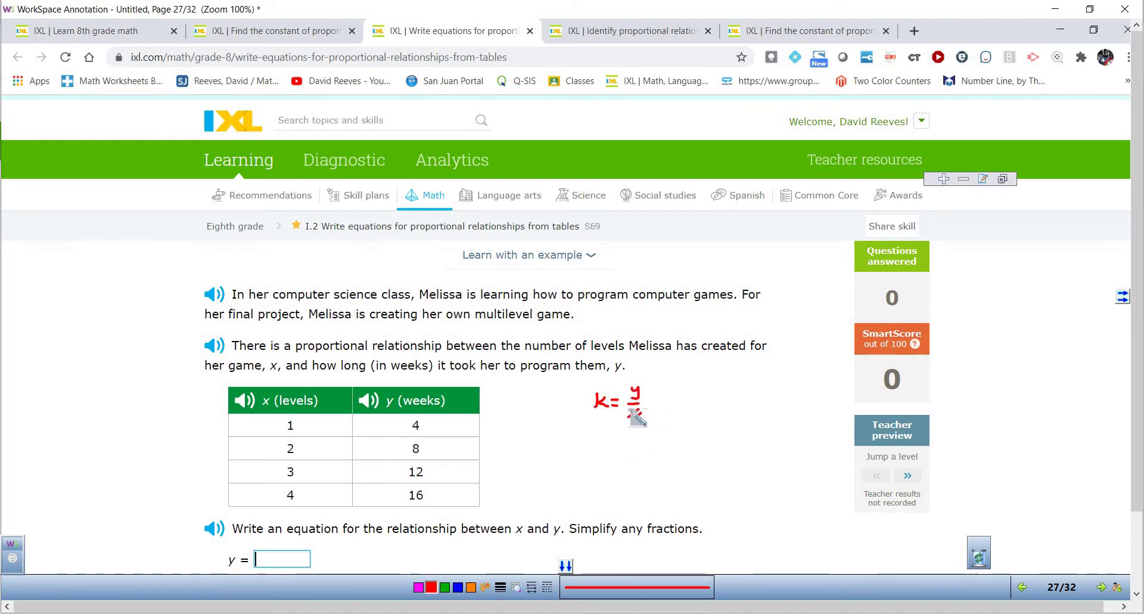
Handwrite y = kx below k = y/x, box it, and label it "equation".
mouse_move(592, 448)
left_mouse_down()
mouse_move(592, 469)
mouse_move(612, 452)
left_mouse_up()
left_click_drag(606, 456, 648, 457)
left_click_drag(647, 447, 638, 457)
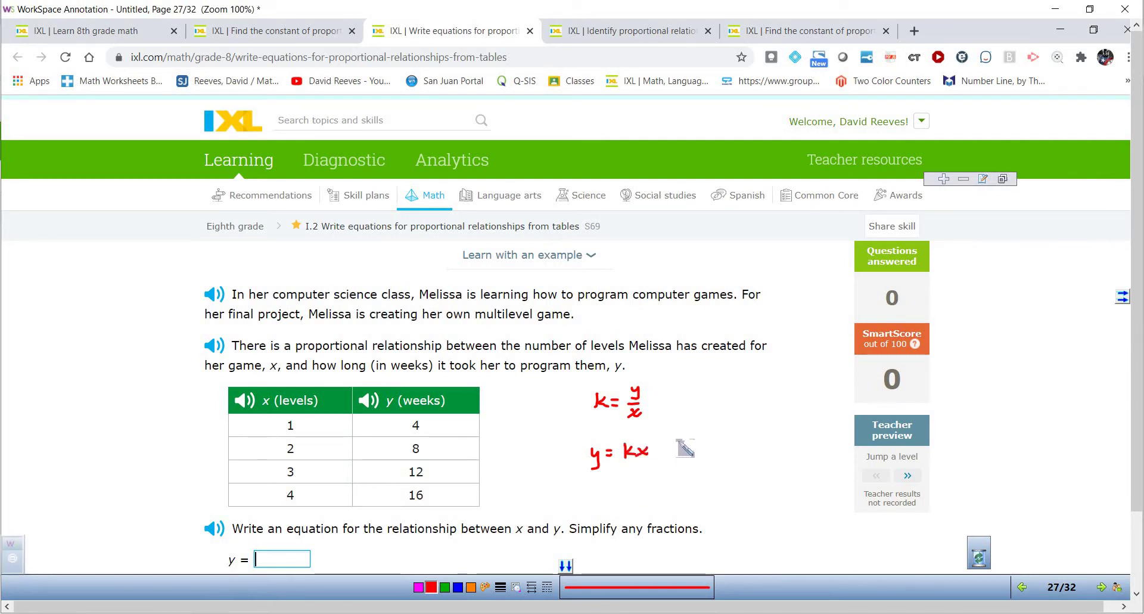
mouse_move(582, 444)
left_mouse_down()
mouse_move(582, 464)
mouse_move(622, 471)
mouse_move(655, 439)
mouse_move(597, 439)
left_mouse_up()
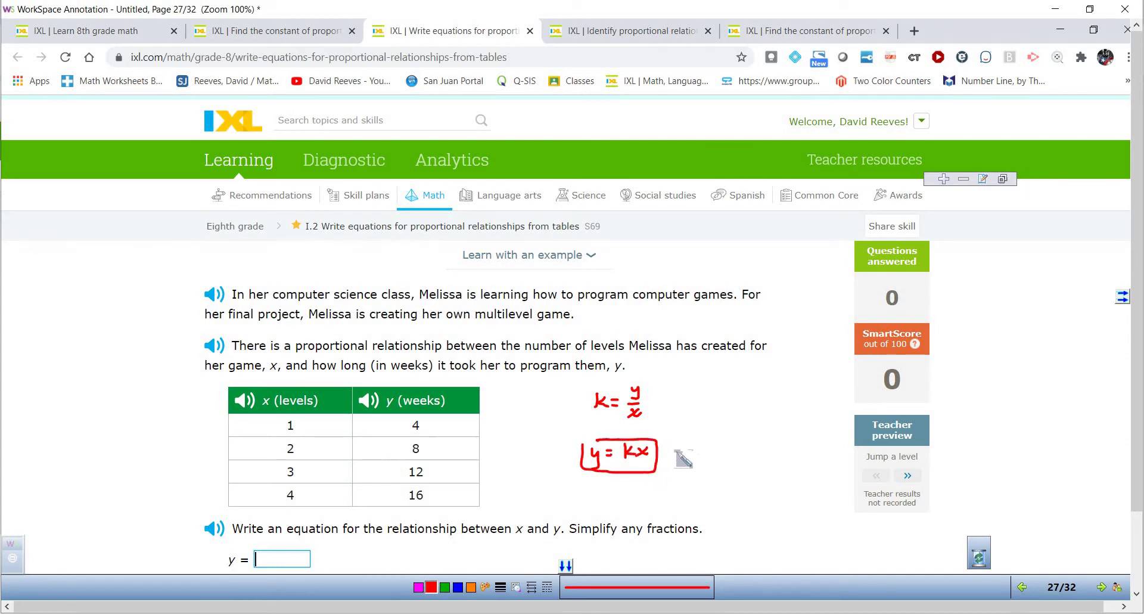
left_click_drag(673, 458, 739, 456)
left_click(722, 437)
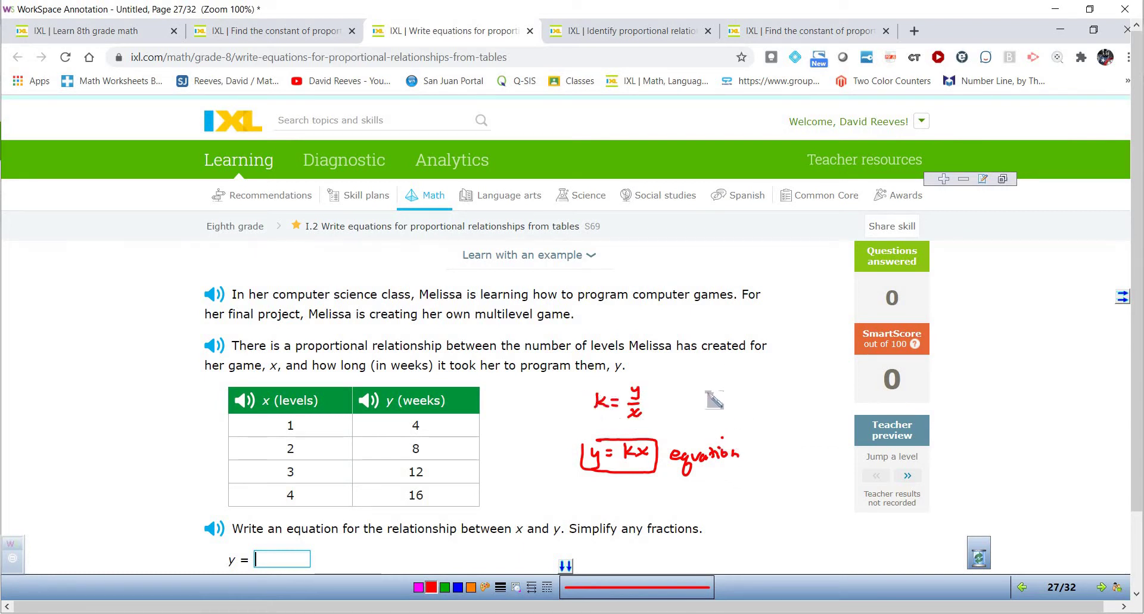
Handwrite x = ? beside the k = y/x formula.
mouse_move(703, 391)
left_mouse_down()
mouse_move(712, 403)
mouse_move(702, 402)
mouse_move(727, 394)
left_mouse_up()
left_click_drag(718, 399, 727, 399)
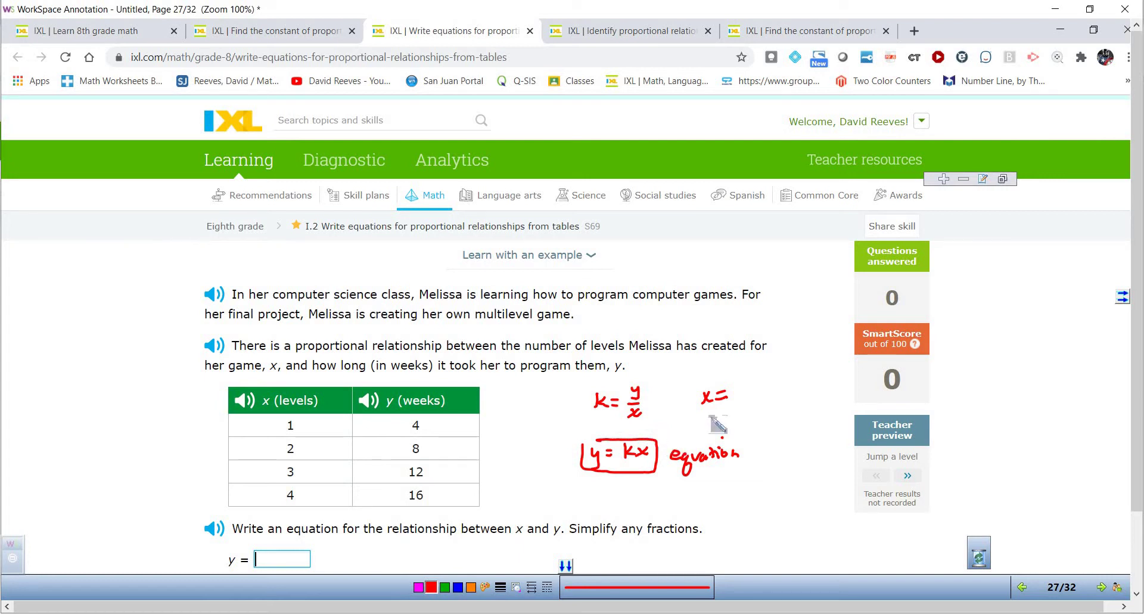
left_click_drag(737, 387, 741, 395)
left_click(740, 399)
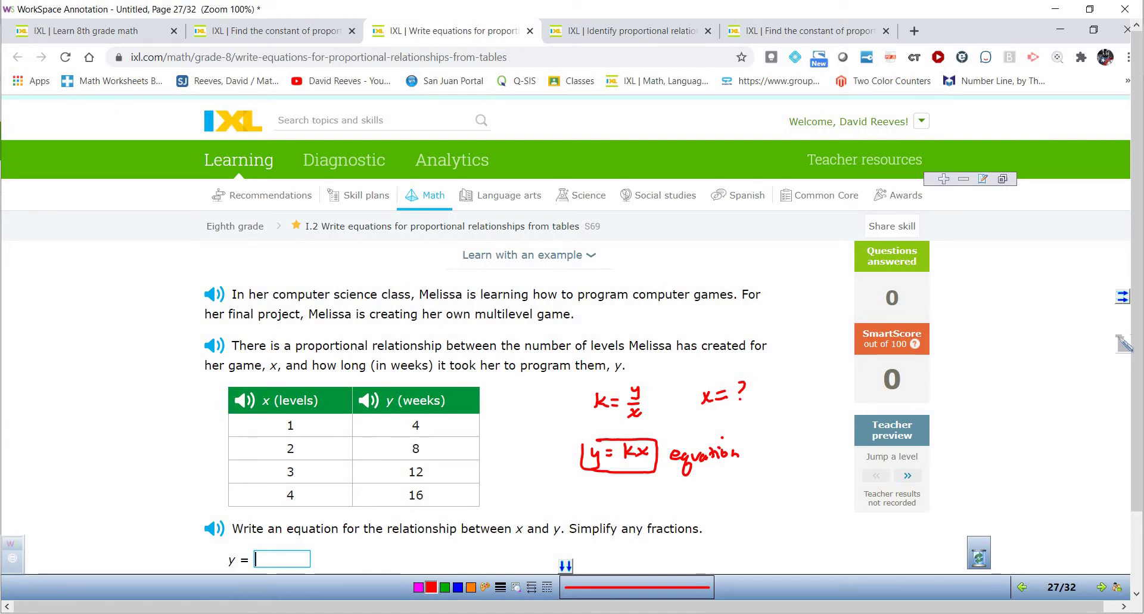
Jot a short note beside the levels table, leave annotation mode, and submit y = 4x as the equation.
scroll(1132, 355, "down", 2)
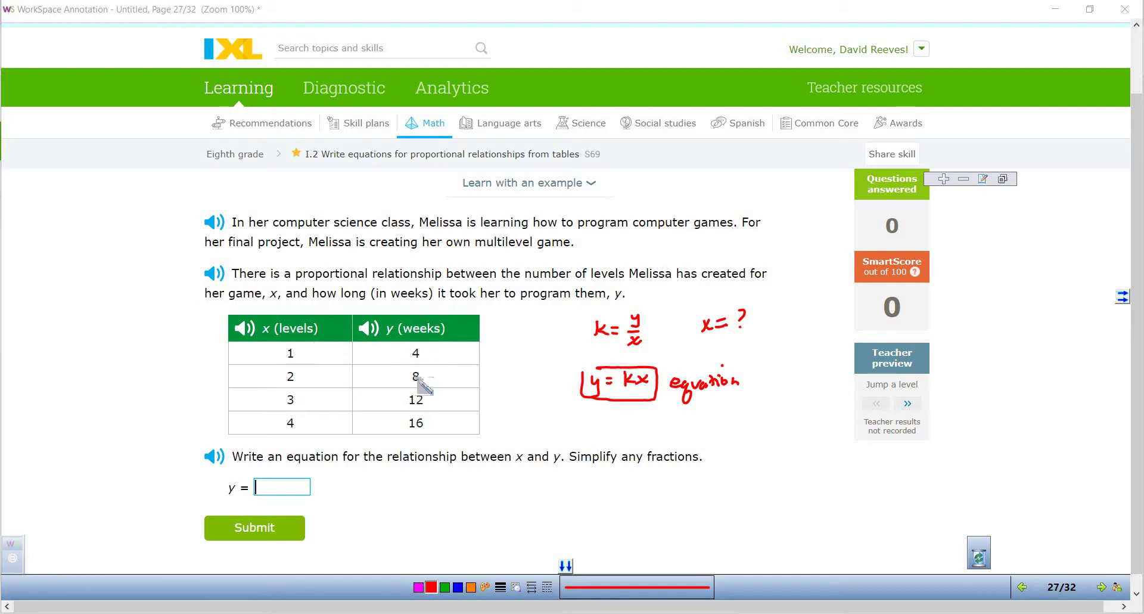
mouse_move(143, 366)
left_mouse_down()
mouse_move(141, 382)
mouse_move(162, 370)
left_mouse_up()
left_click(154, 375)
left_click_drag(157, 376, 172, 377)
key("Escape")
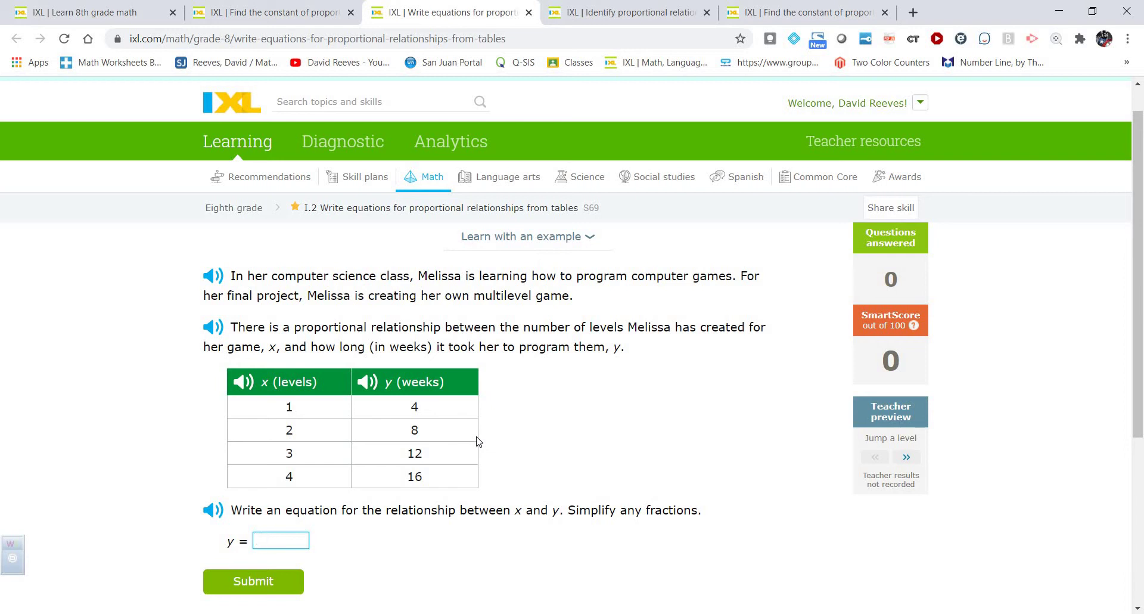
type("4x")
left_click(267, 586)
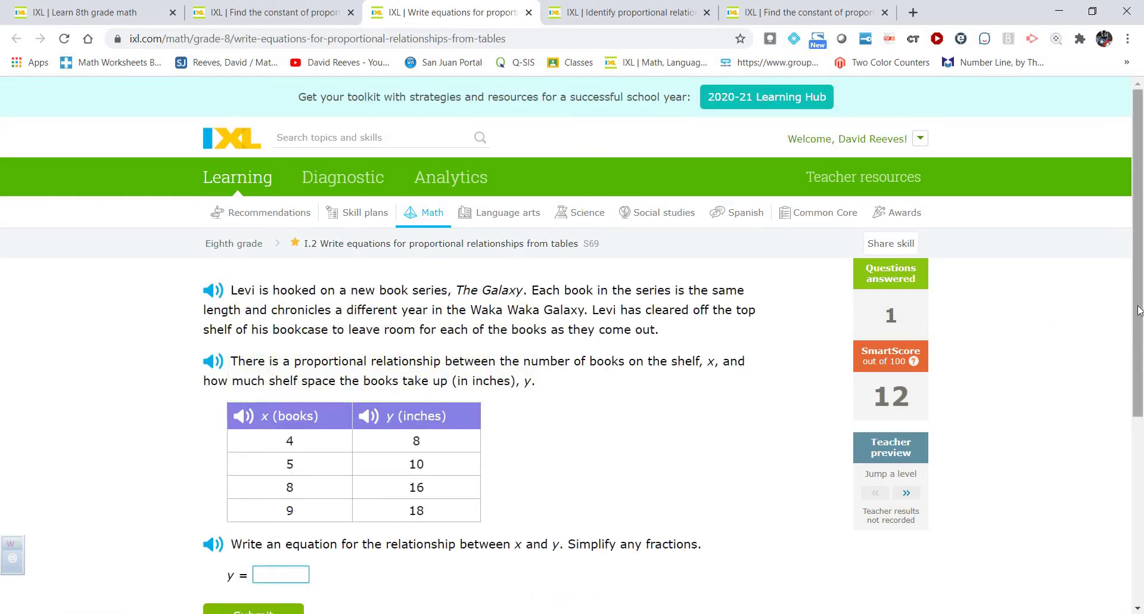
Submit y = 2x for the books and shelf space table and jump ahead a level.
left_click_drag(1139, 307, 1135, 355)
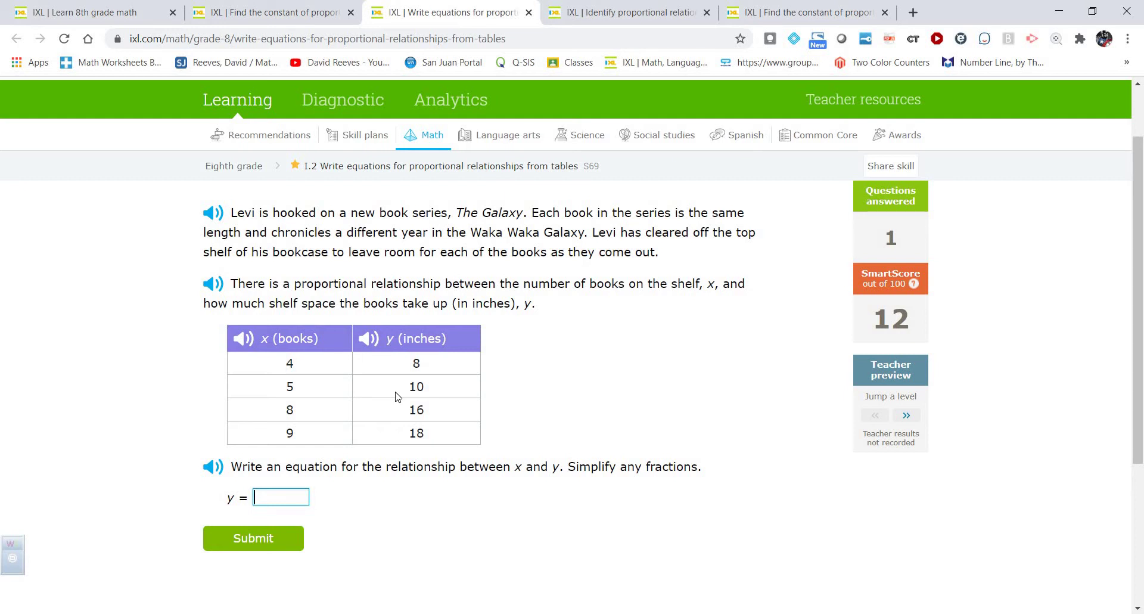
type("2x")
left_click(256, 542)
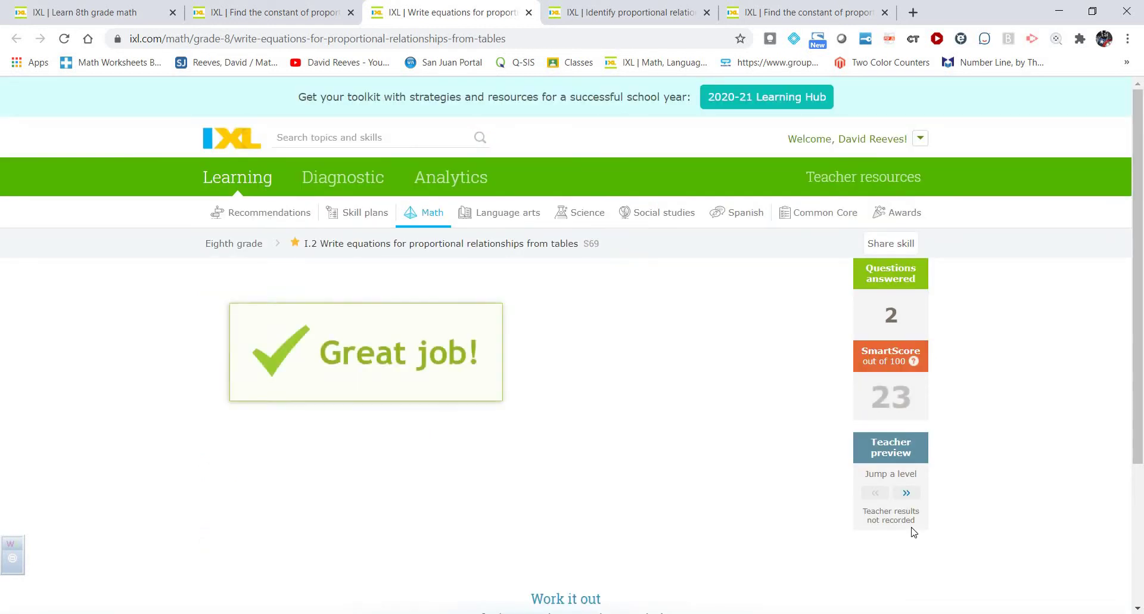
left_click(905, 495)
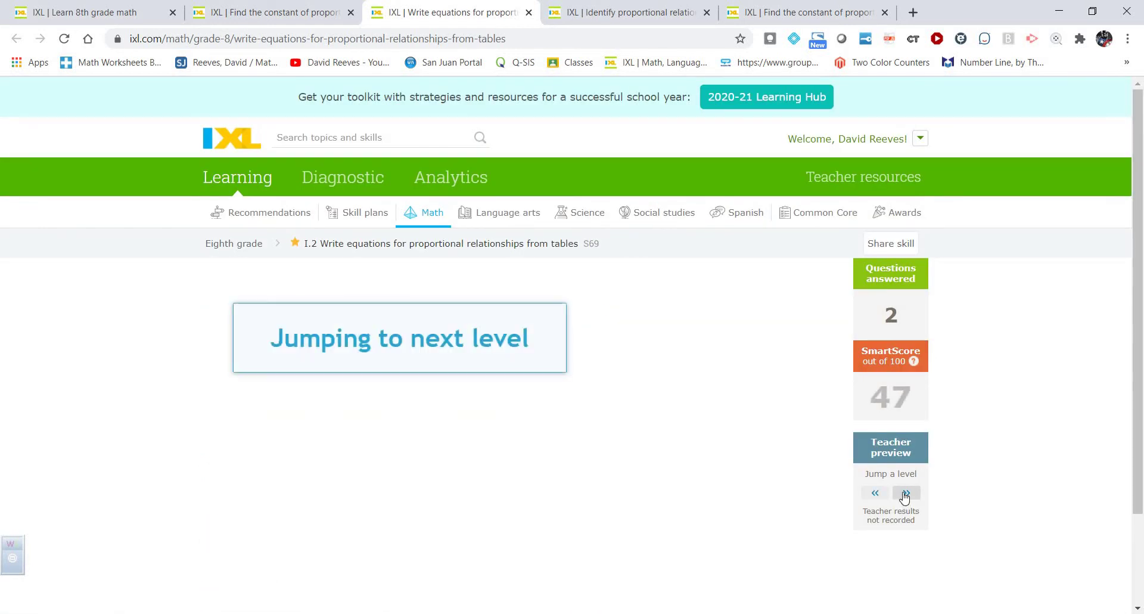
Submit y = 6x for the kids and caramel chews table and jump ahead a level.
left_click_drag(1139, 268, 1139, 296)
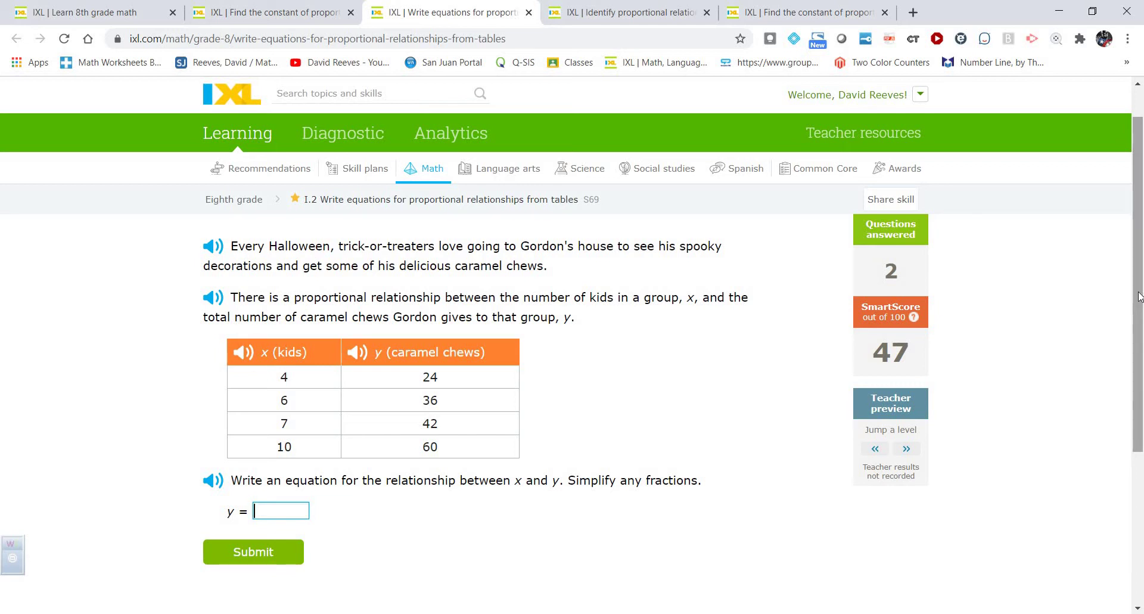
type("6x")
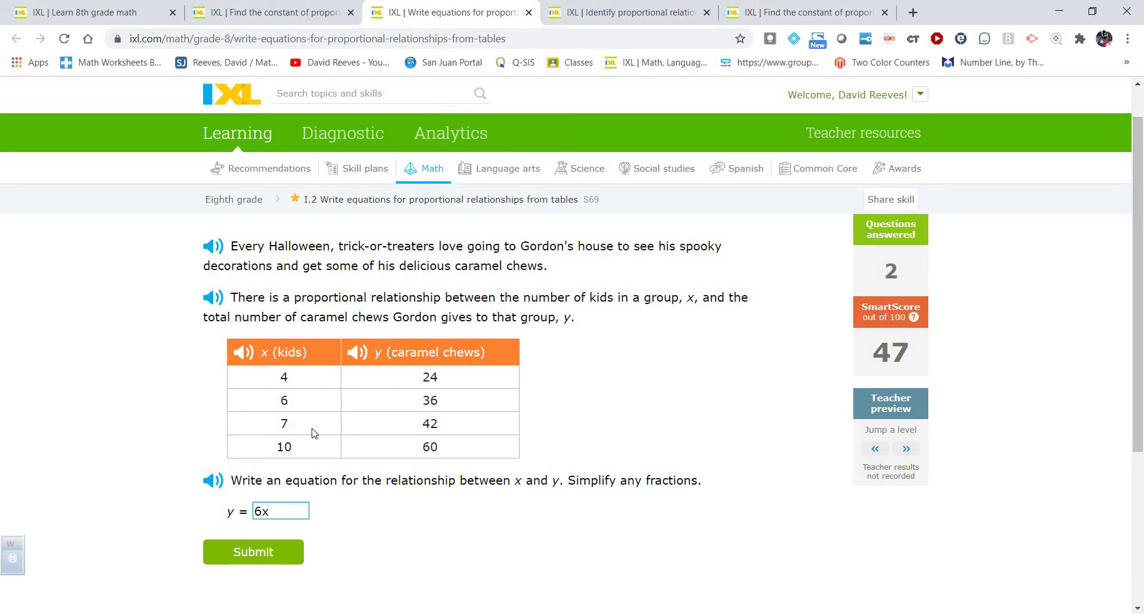
left_click(262, 548)
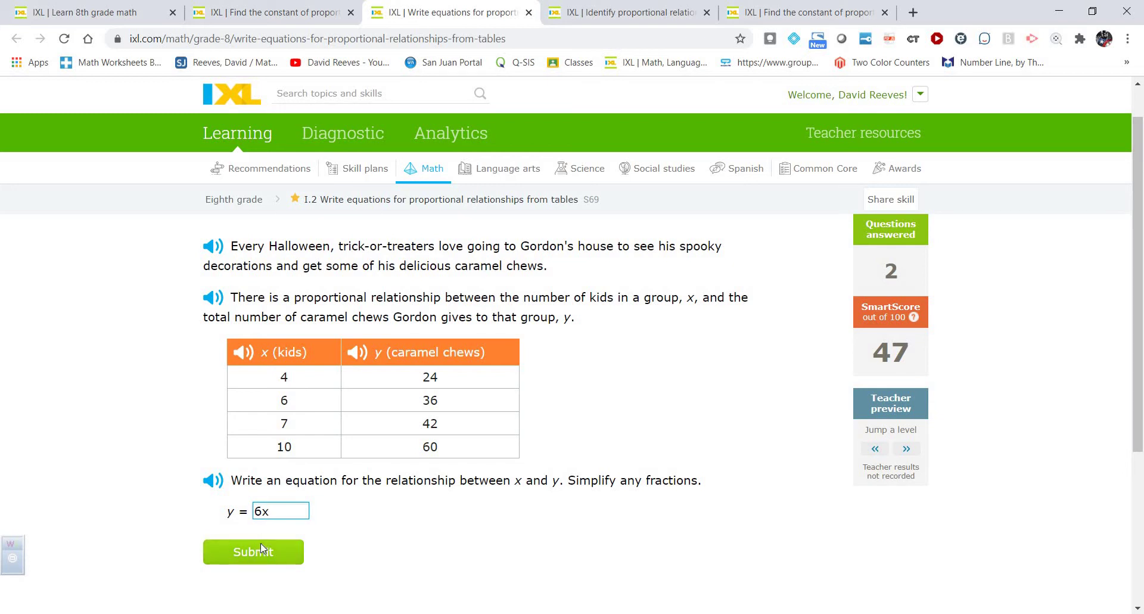
left_click(907, 493)
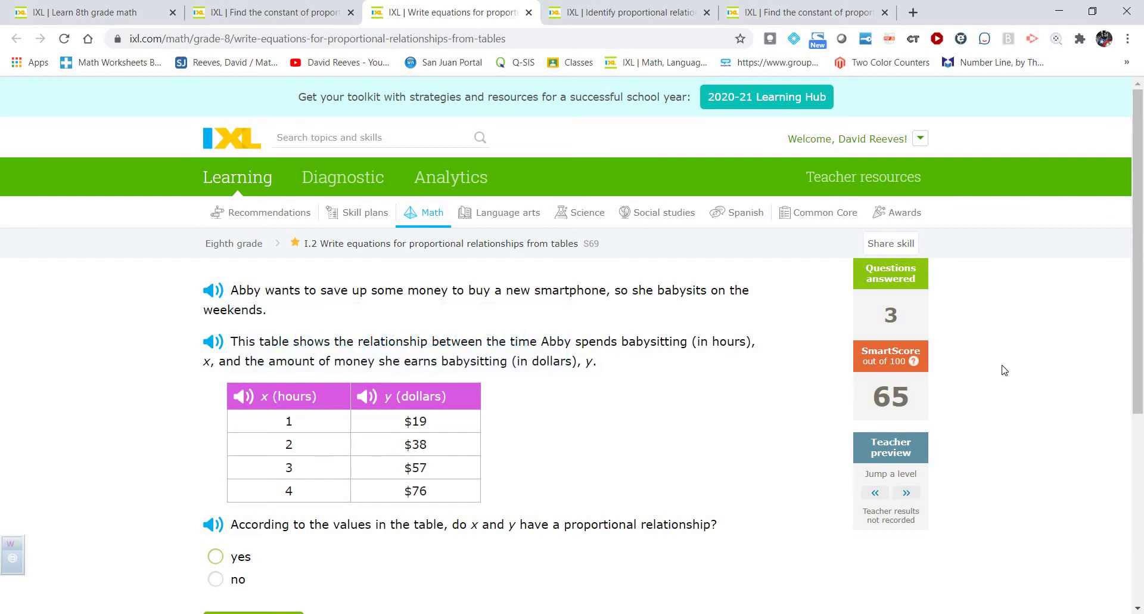
Answer yes to whether the babysitting hours and dollars have a proportional relationship.
scroll(1141, 309, "down", 3)
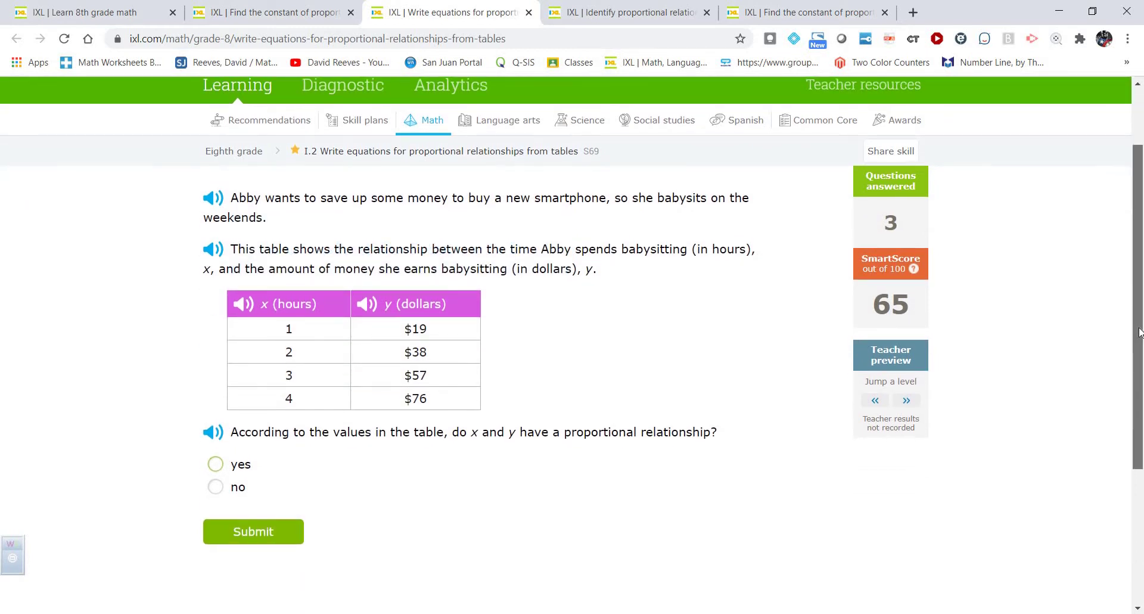
scroll(1140, 319, "up", 1)
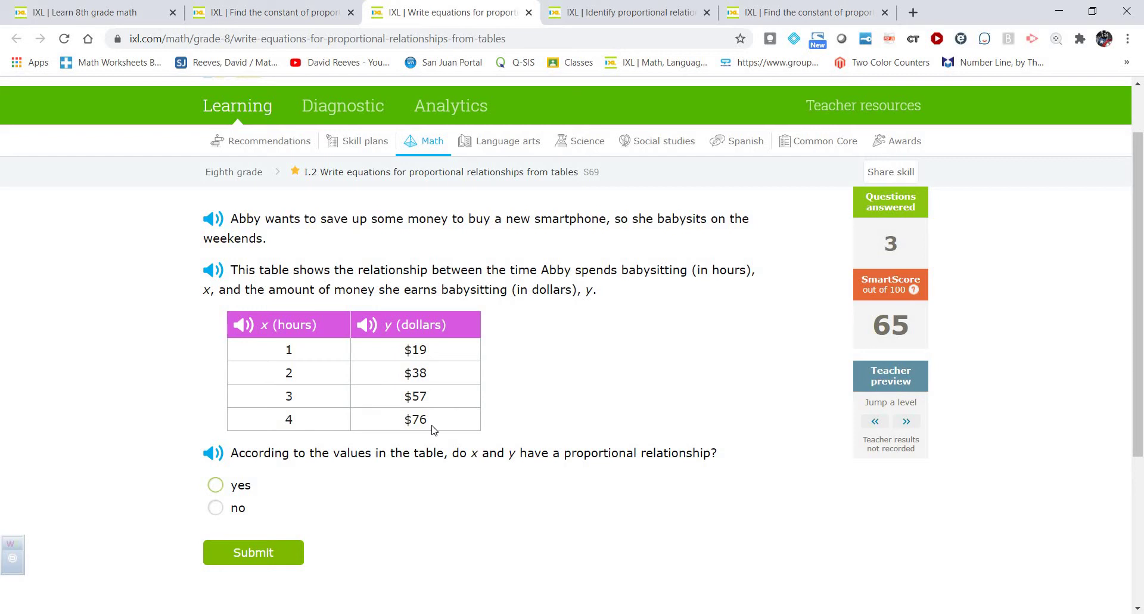
left_click(225, 491)
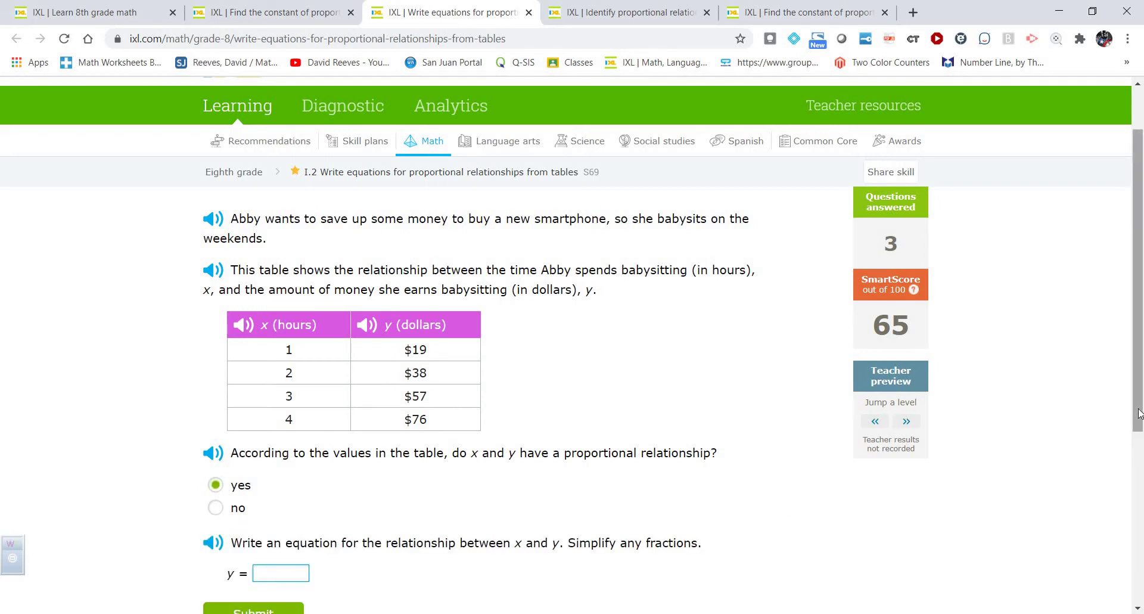
Submit y = 19x as the equation for the babysitting table and jump ahead a level.
scroll(1141, 424, "down", 1)
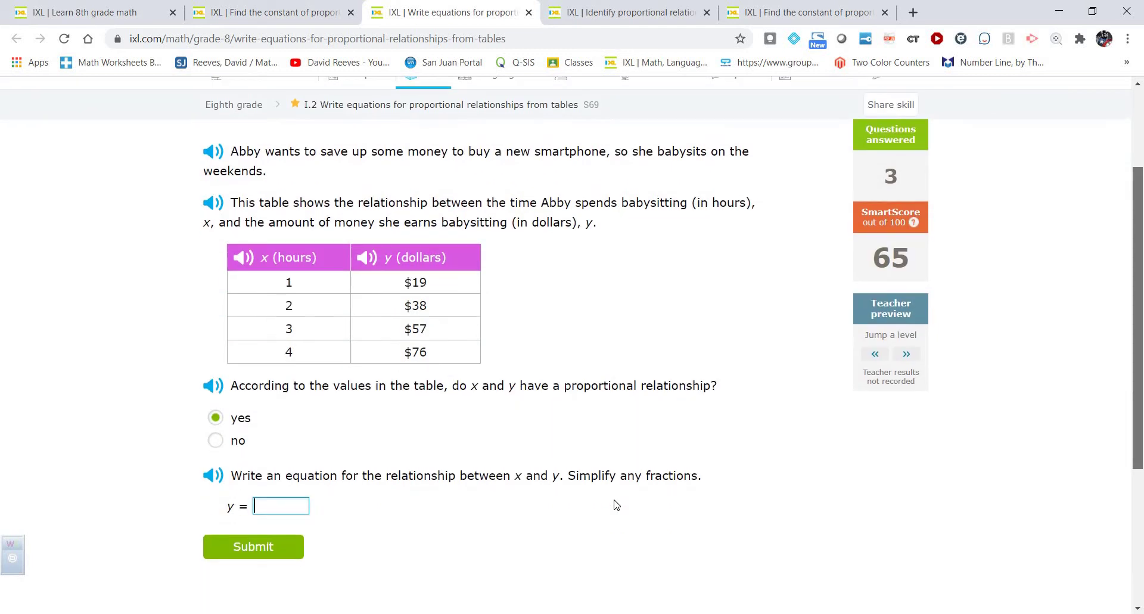
left_click(274, 506)
type("19")
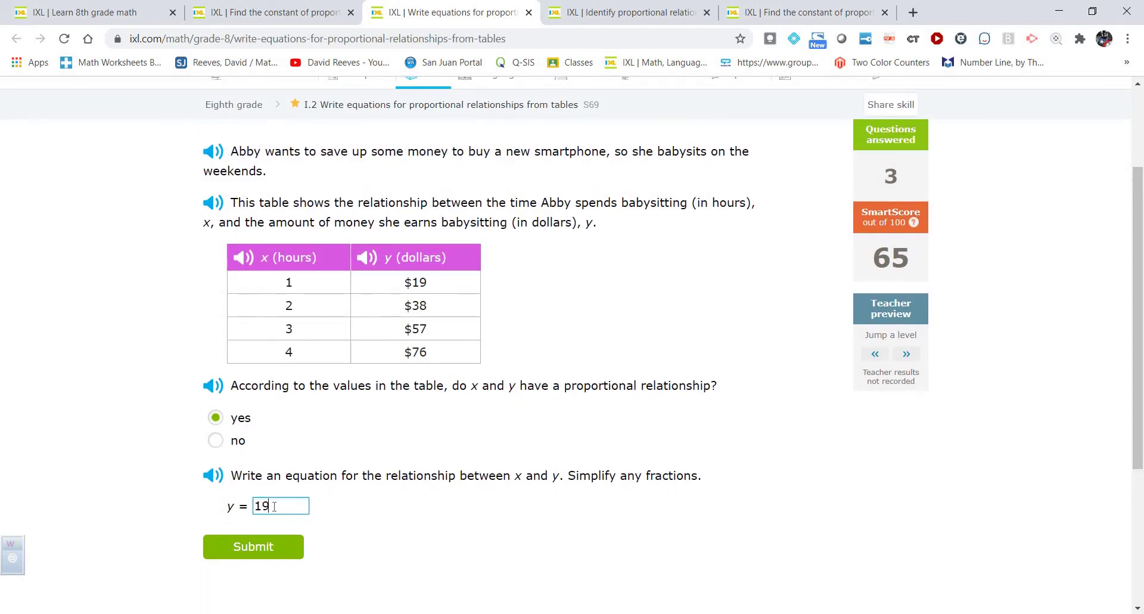
type("x")
left_click(280, 540)
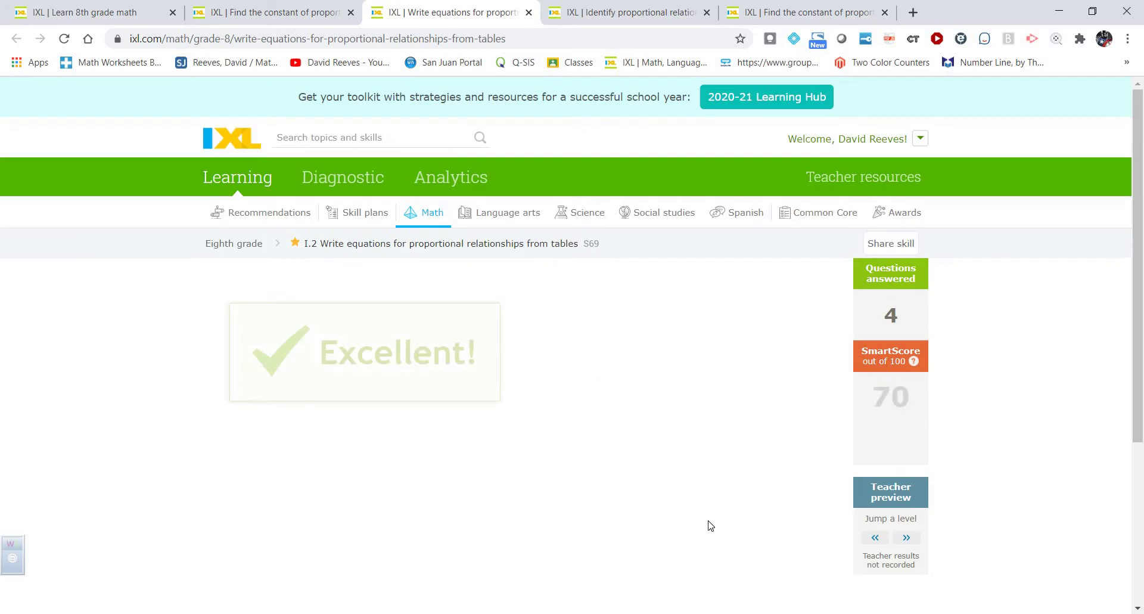
left_click(904, 539)
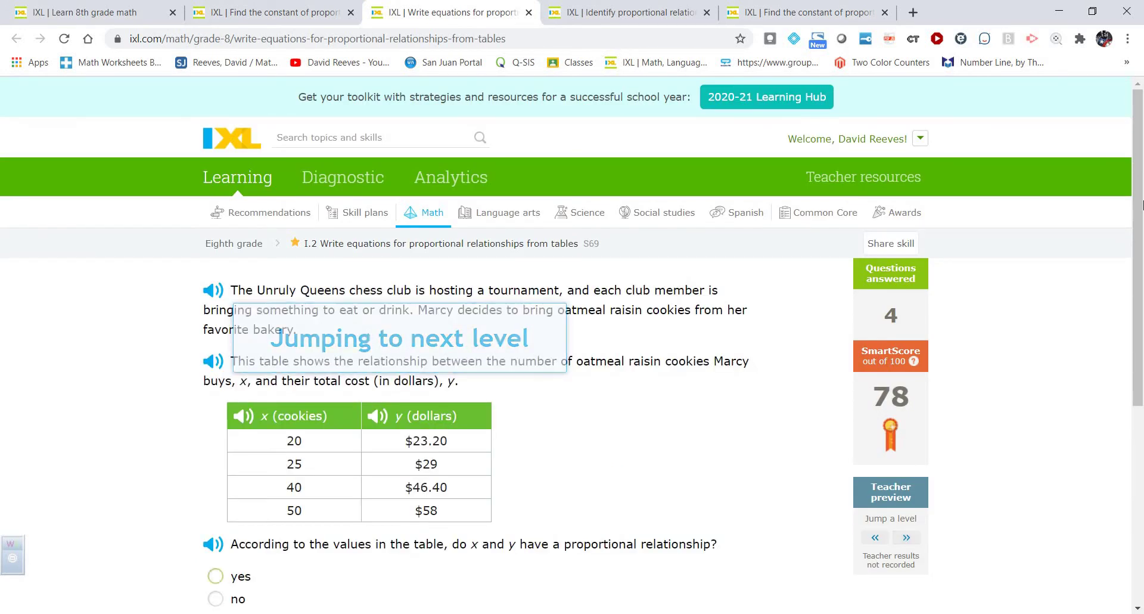
Switch to the TI-SmartView calculator, show only the calculator clear of the cookie table, and clear its previous entries.
scroll(1142, 203, "down", 2)
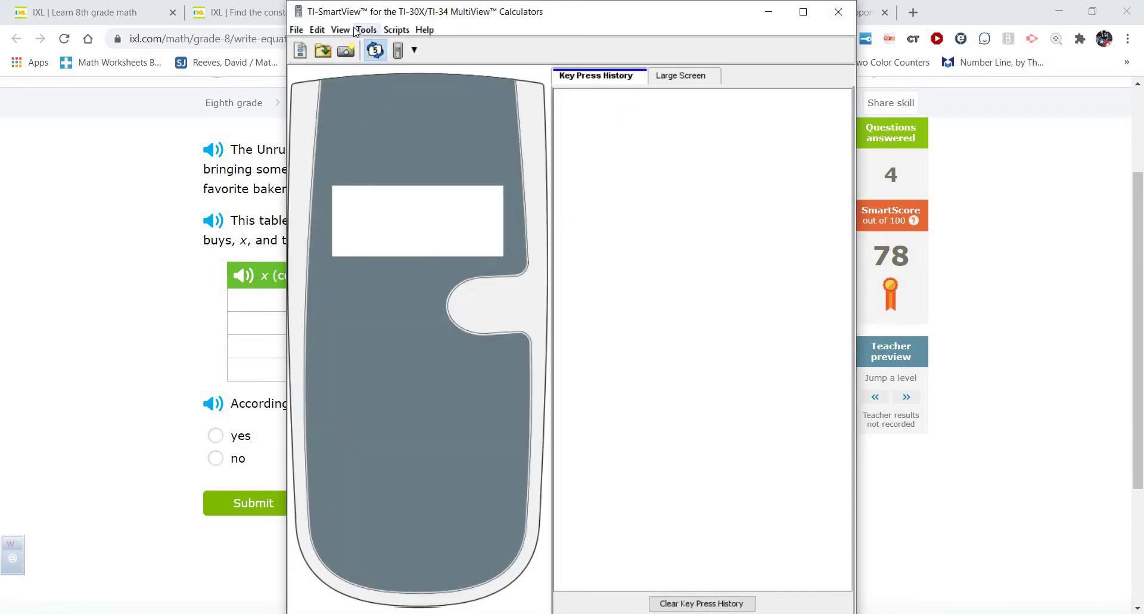
left_click(340, 30)
left_click(352, 46)
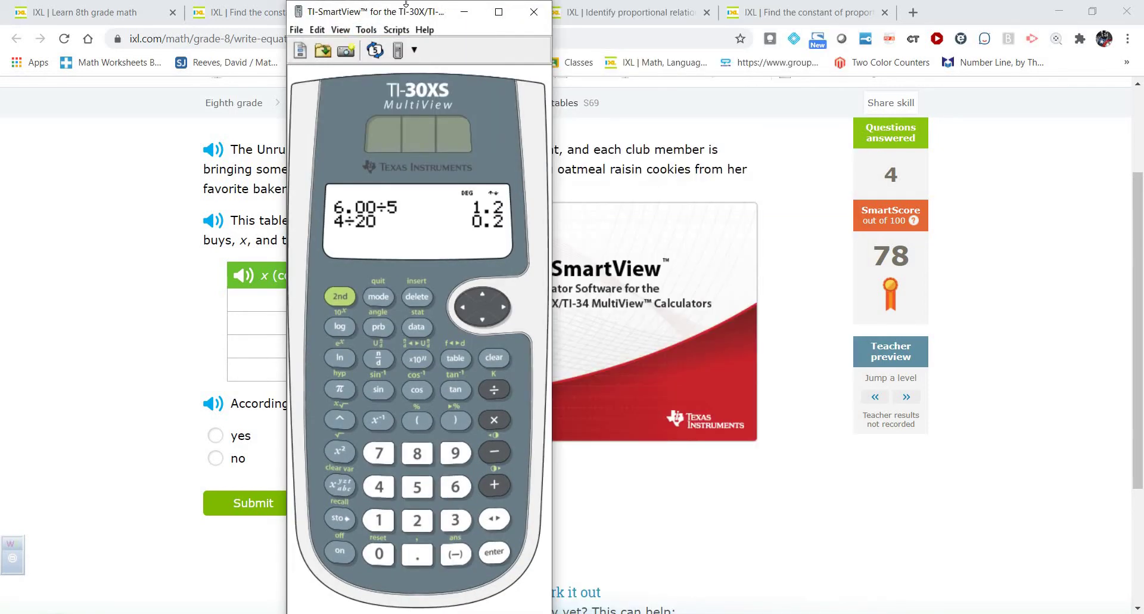
left_click_drag(406, 4, 824, 47)
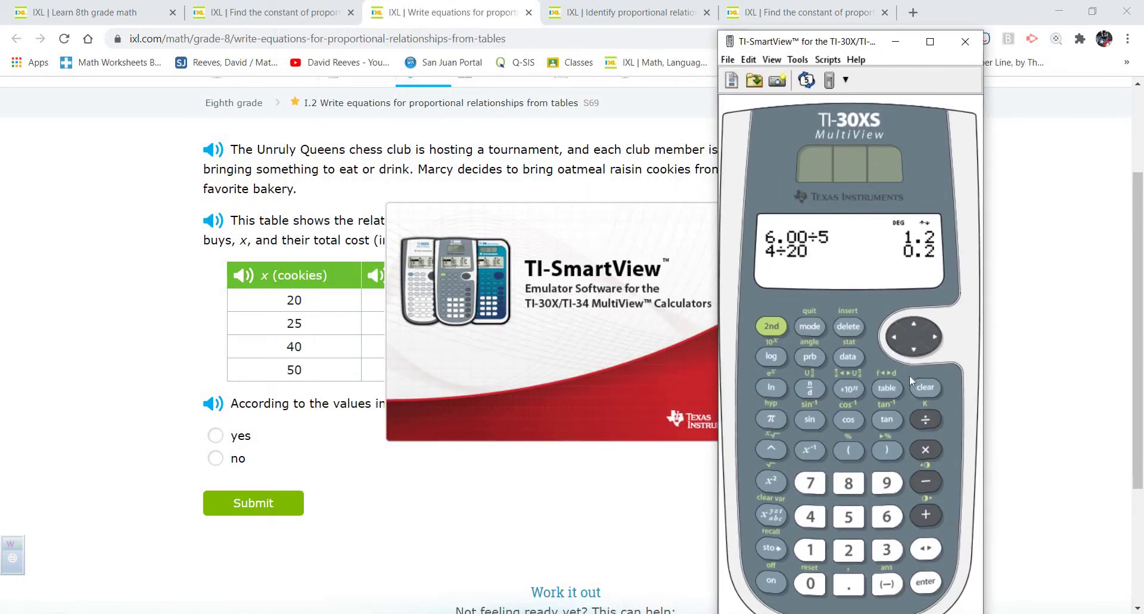
left_click(925, 387)
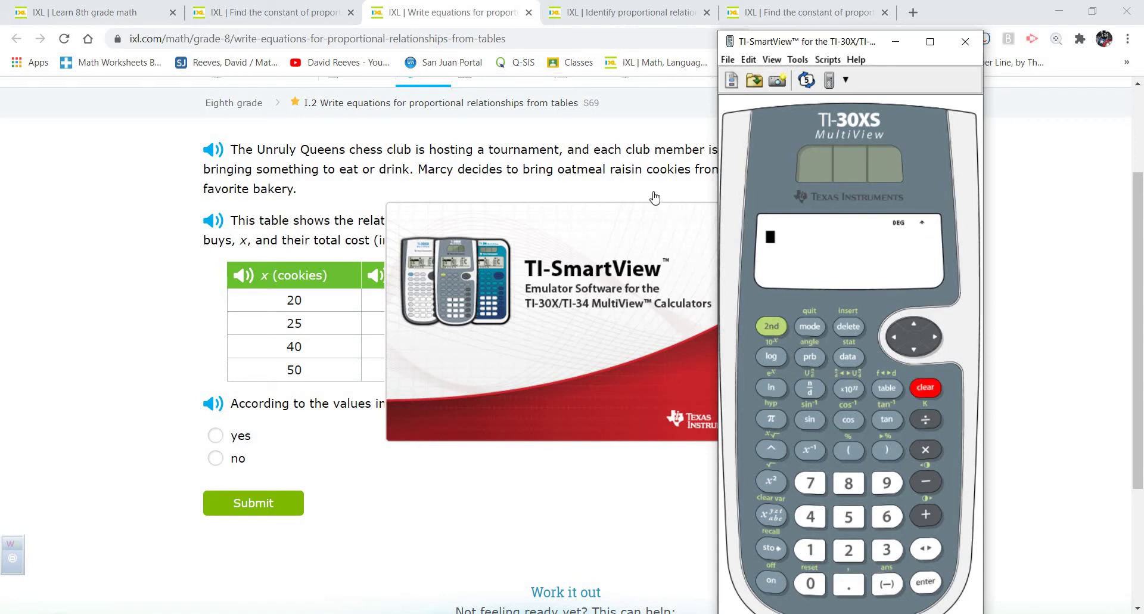
left_click(655, 198)
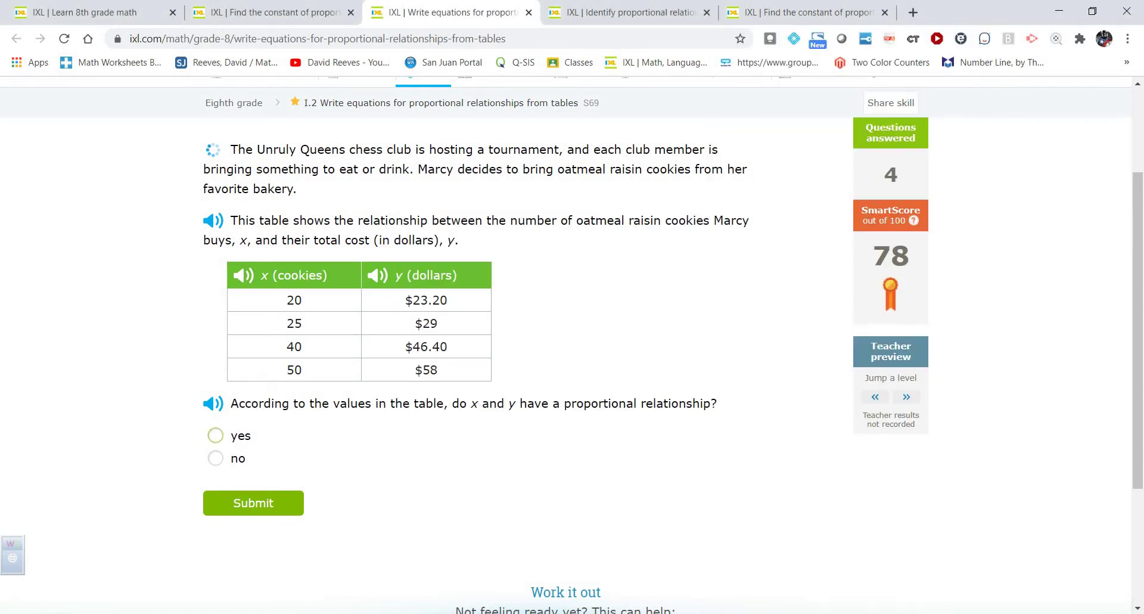
key("alt+Tab")
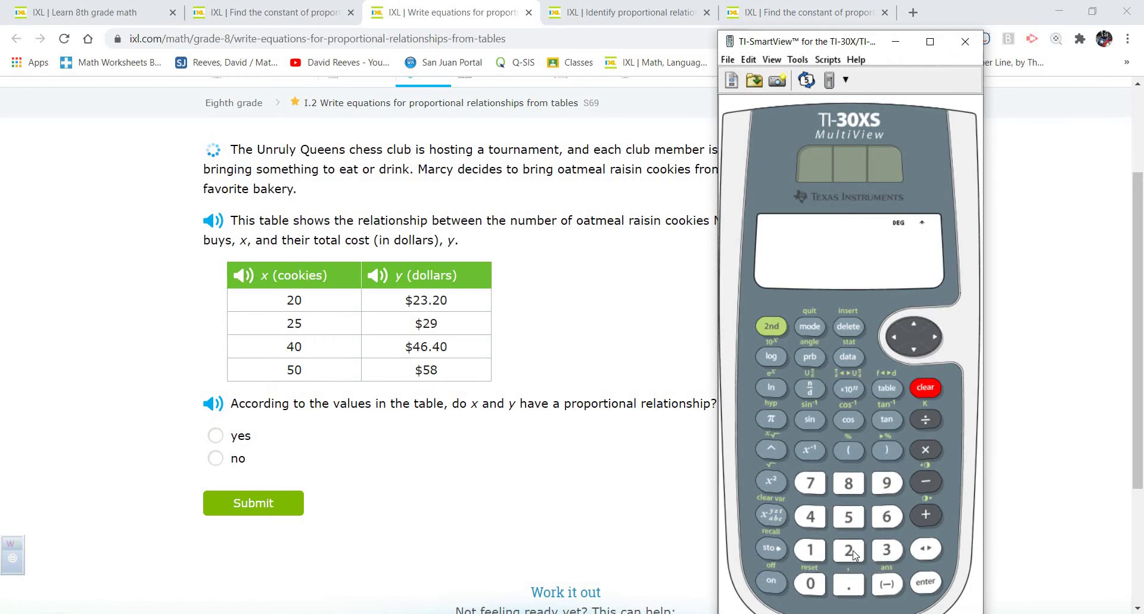
Calculate 23.20 ÷ 20 on the calculator for the first row of the cookie table.
left_click(849, 550)
left_click(886, 549)
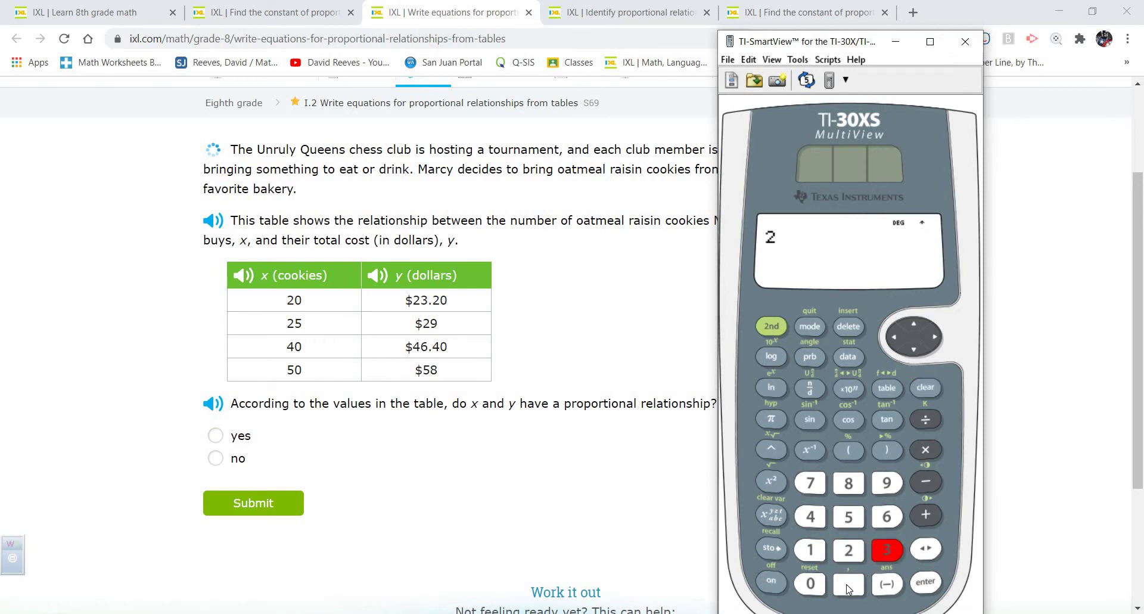
left_click(848, 584)
left_click(848, 549)
left_click(810, 583)
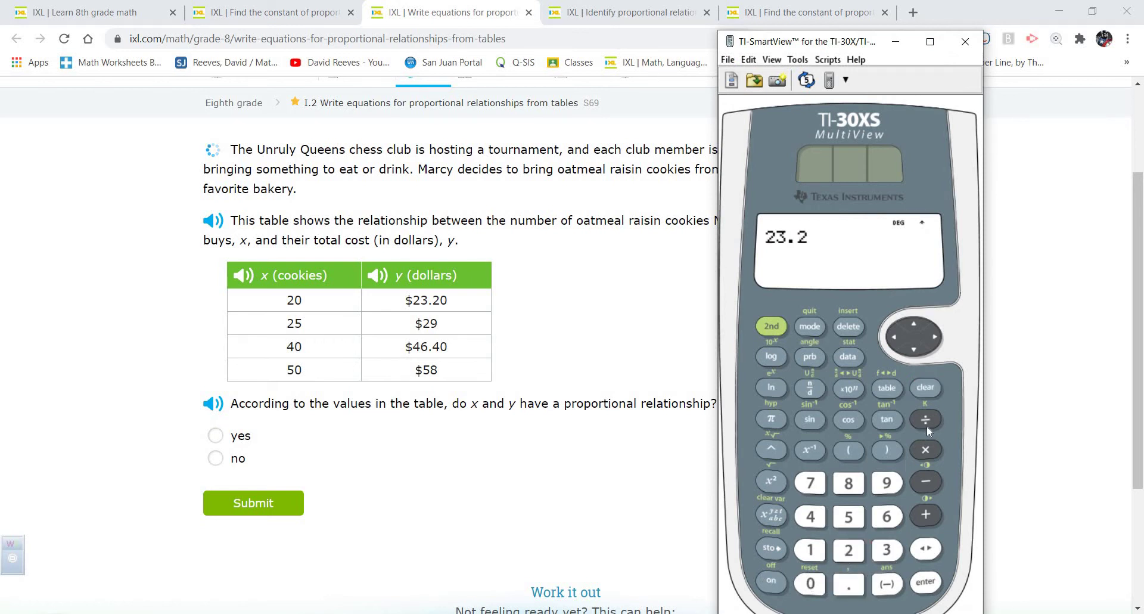
left_click(926, 420)
left_click(849, 549)
left_click(811, 583)
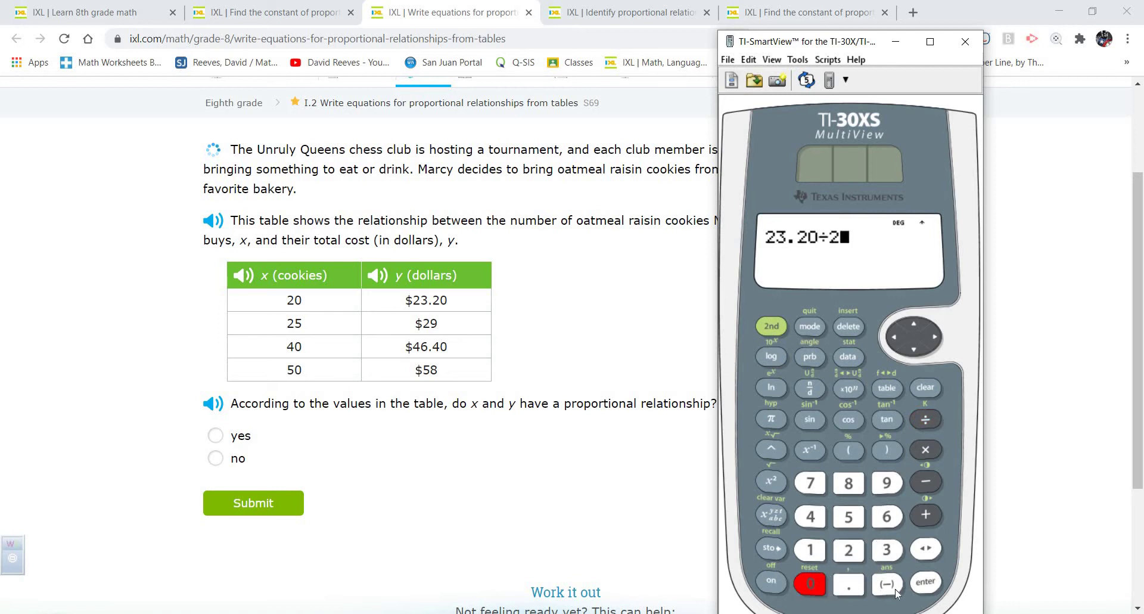
left_click(923, 584)
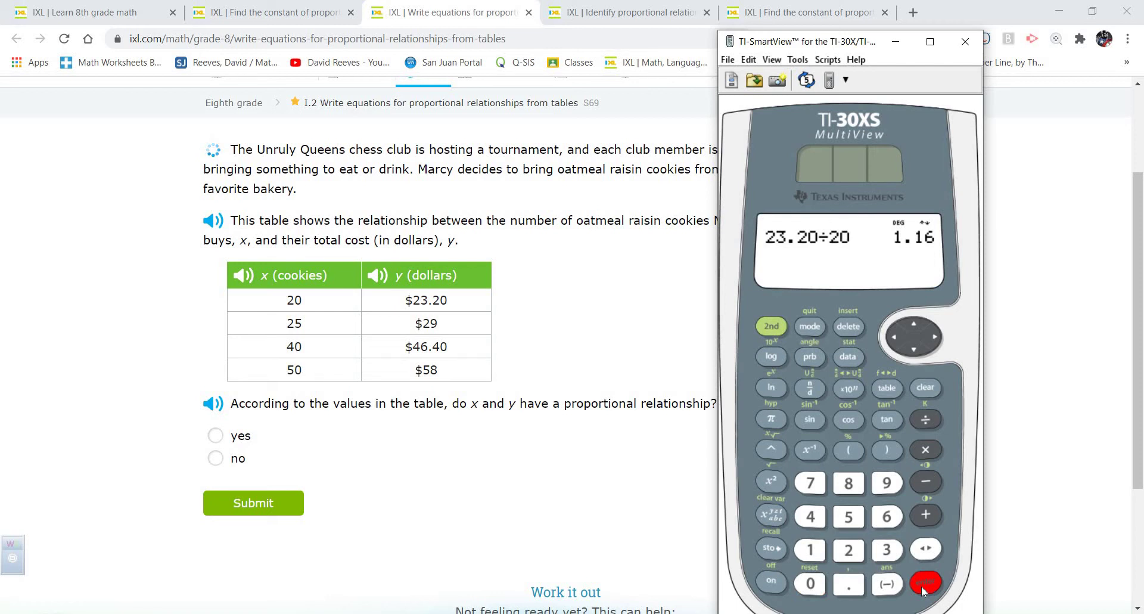
Calculate 25 × 1.16 on the calculator to check the second row of the cookie table.
left_click(850, 553)
left_click(849, 519)
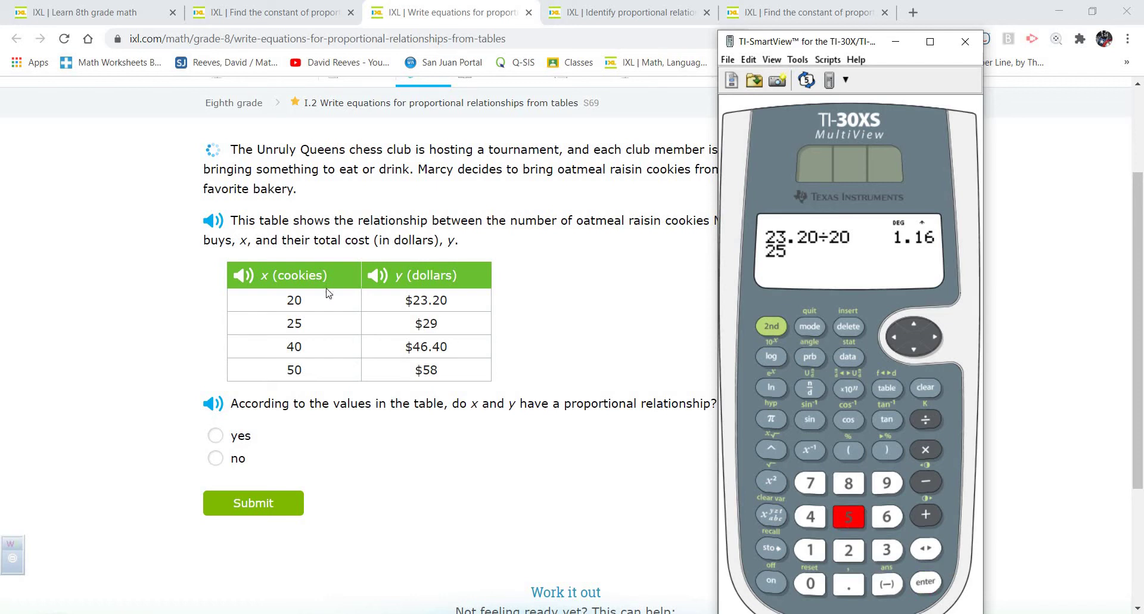
left_click(925, 452)
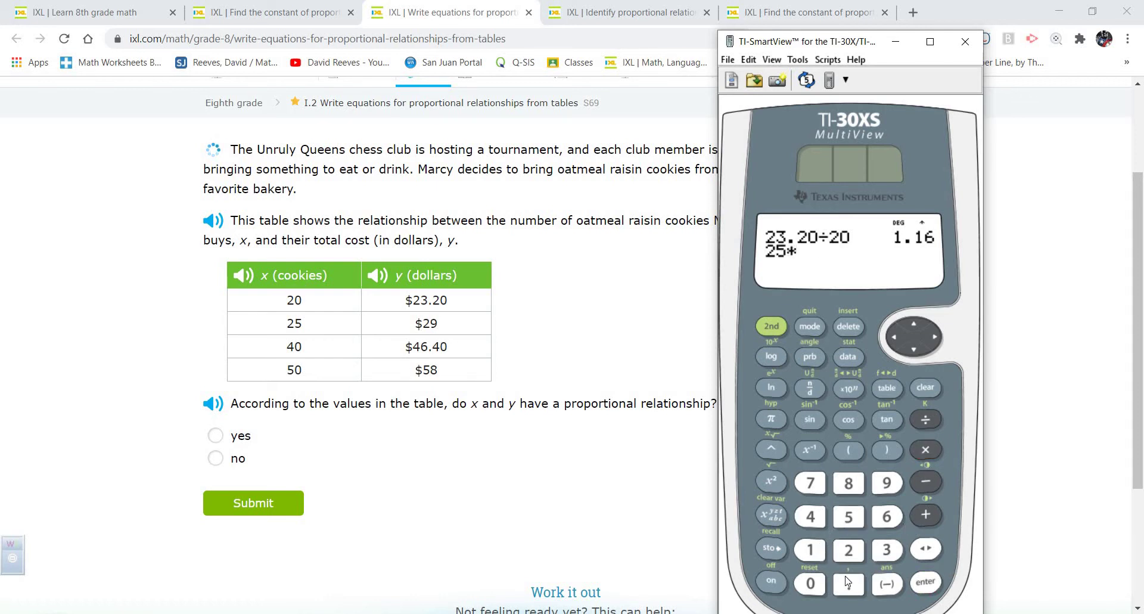
left_click(818, 547)
type(".16")
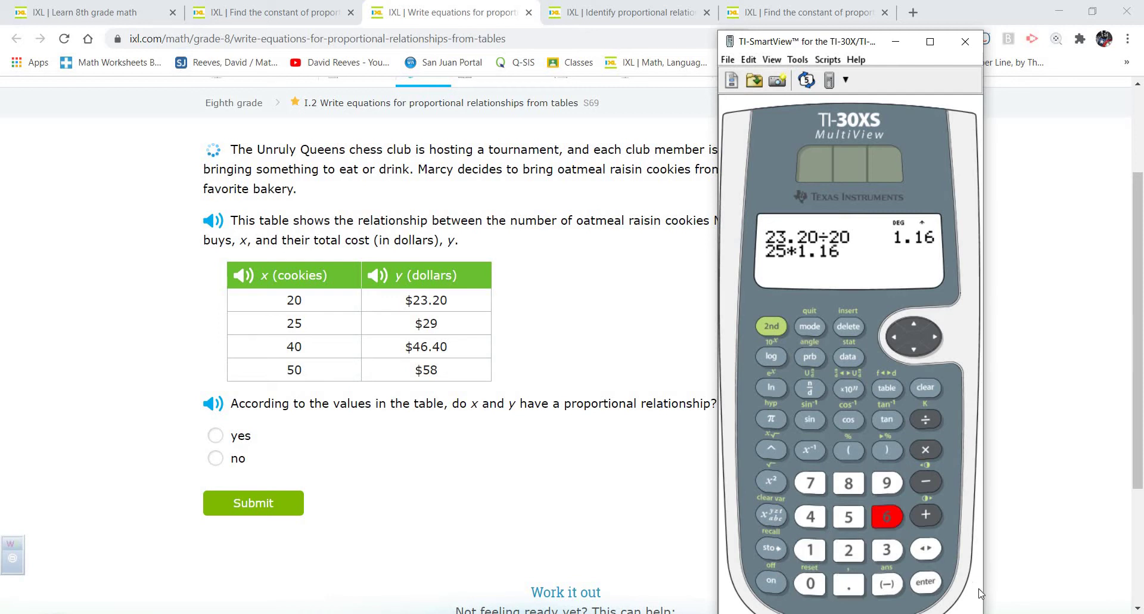
left_click(932, 585)
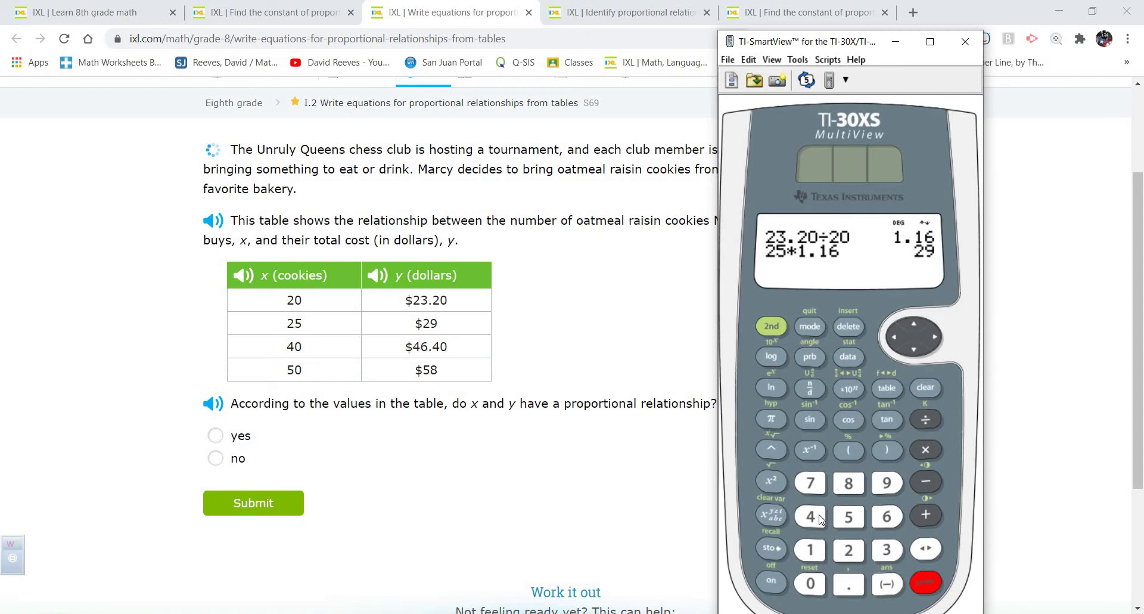
Calculate 40 × 1.16 on the calculator to check the third row of the cookie table.
type("40")
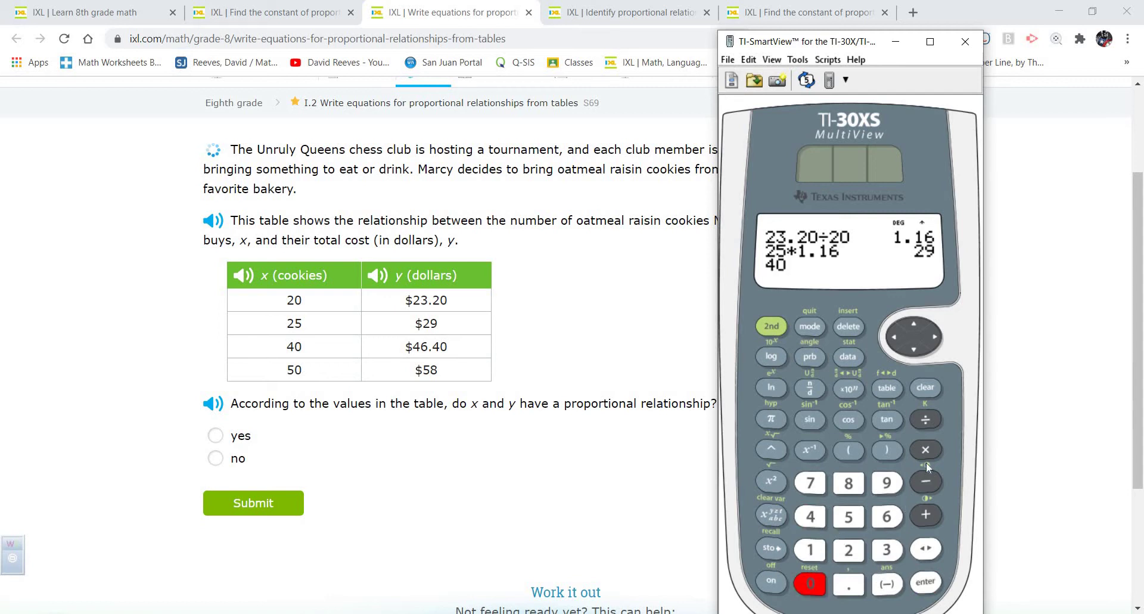
left_click(927, 449)
left_click(811, 548)
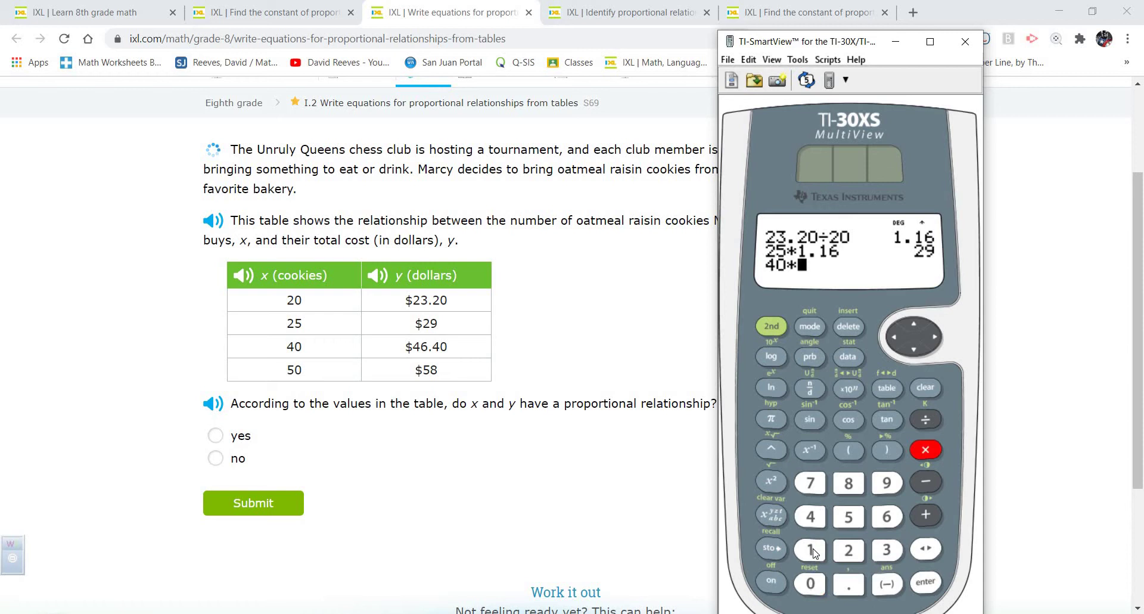
left_click(850, 583)
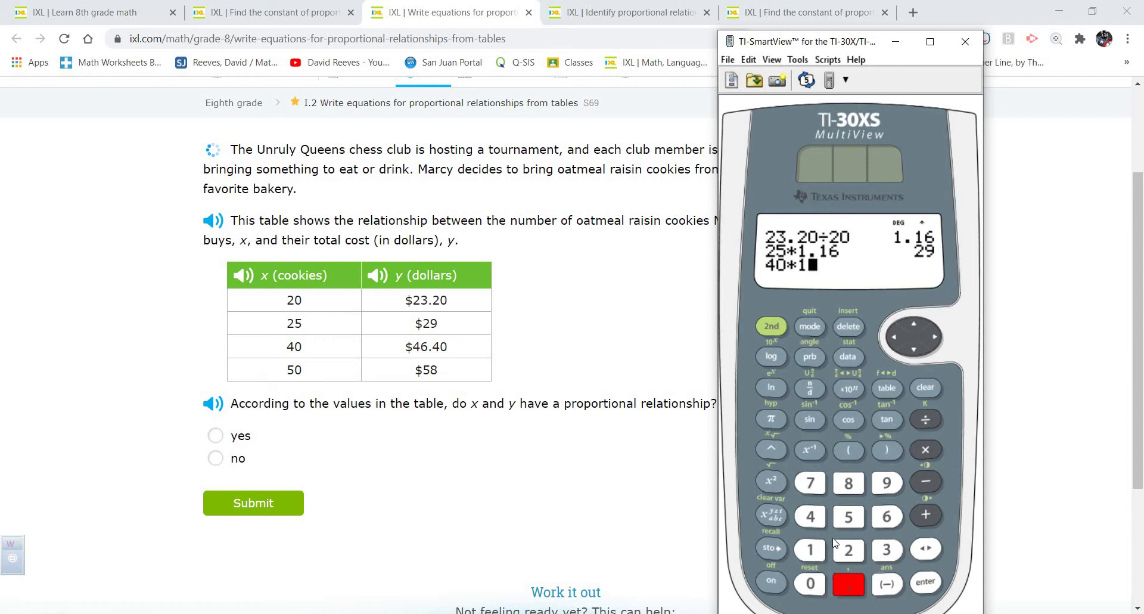
type("1")
left_click(888, 517)
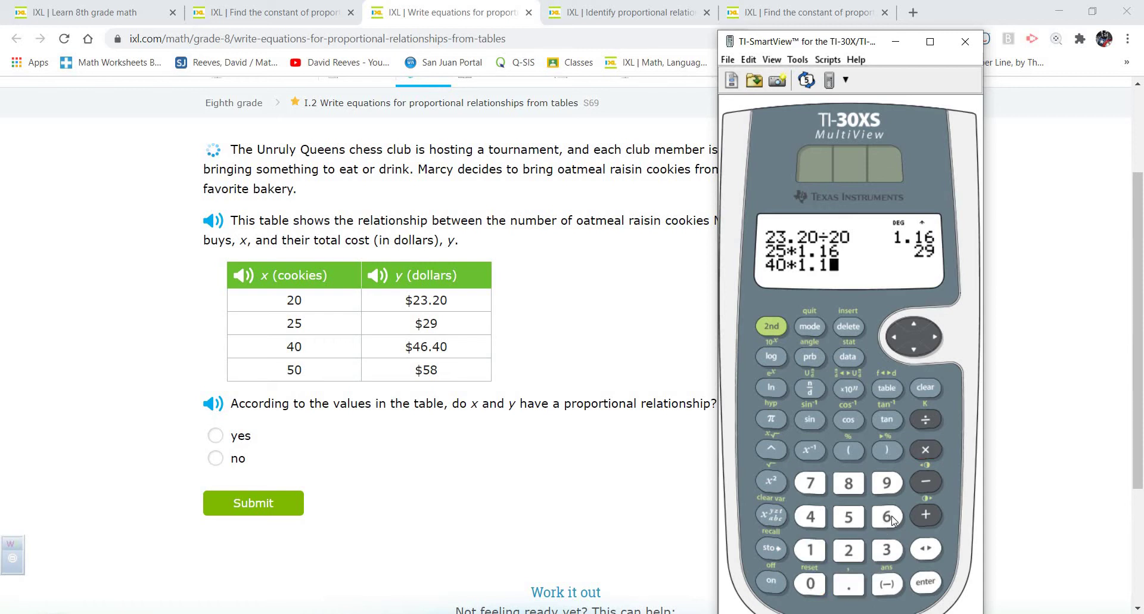
left_click(926, 583)
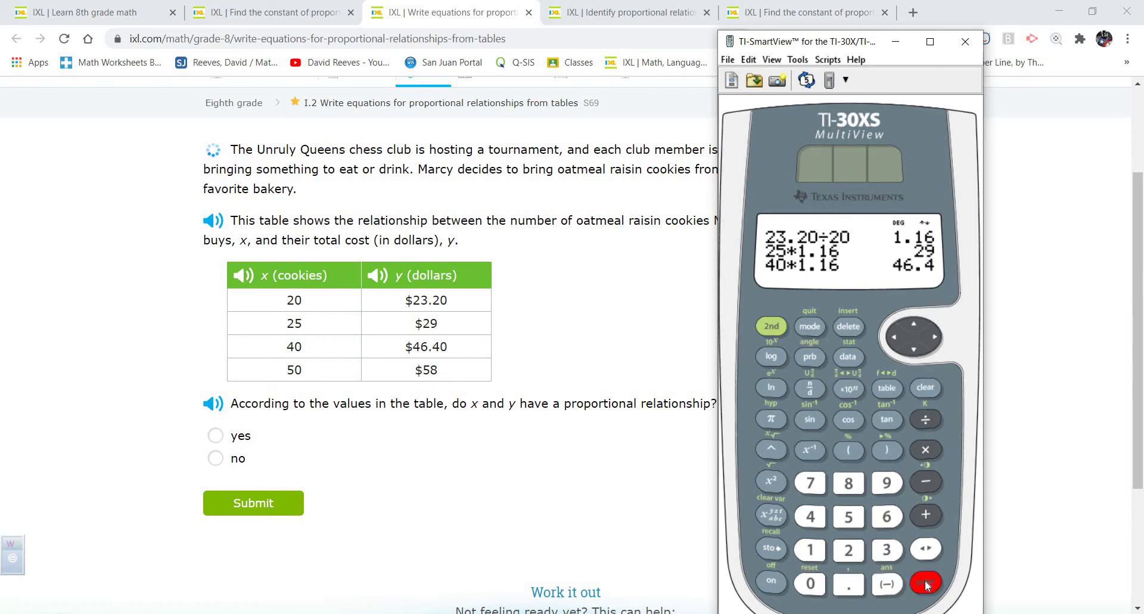
Calculate 50 × 1.16 on the calculator to check the last row of the cookie table.
left_click(849, 516)
left_click(812, 584)
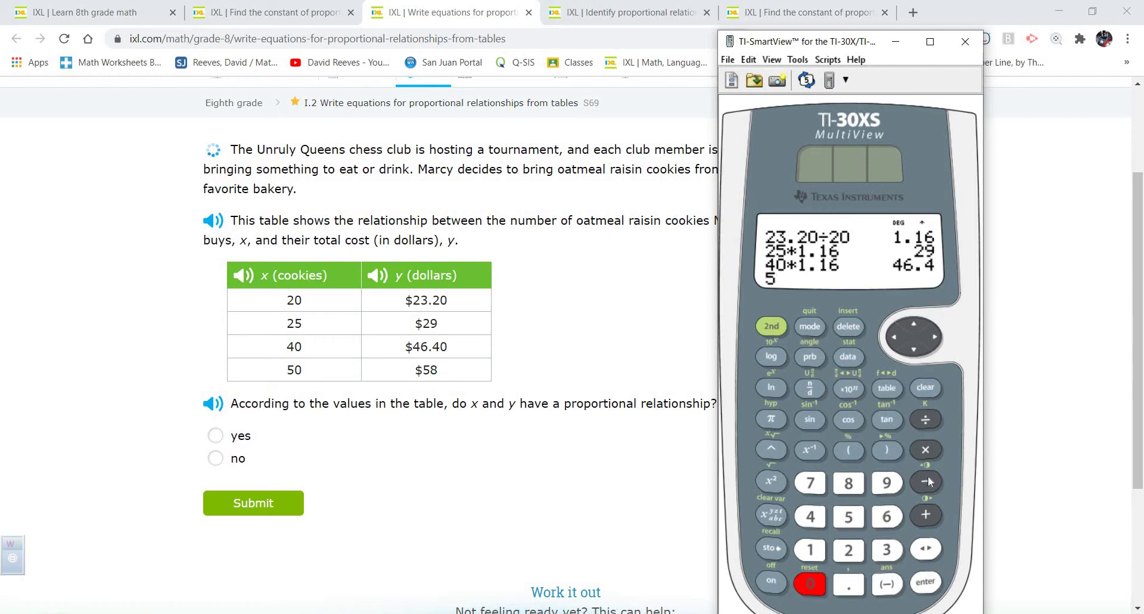
left_click(926, 448)
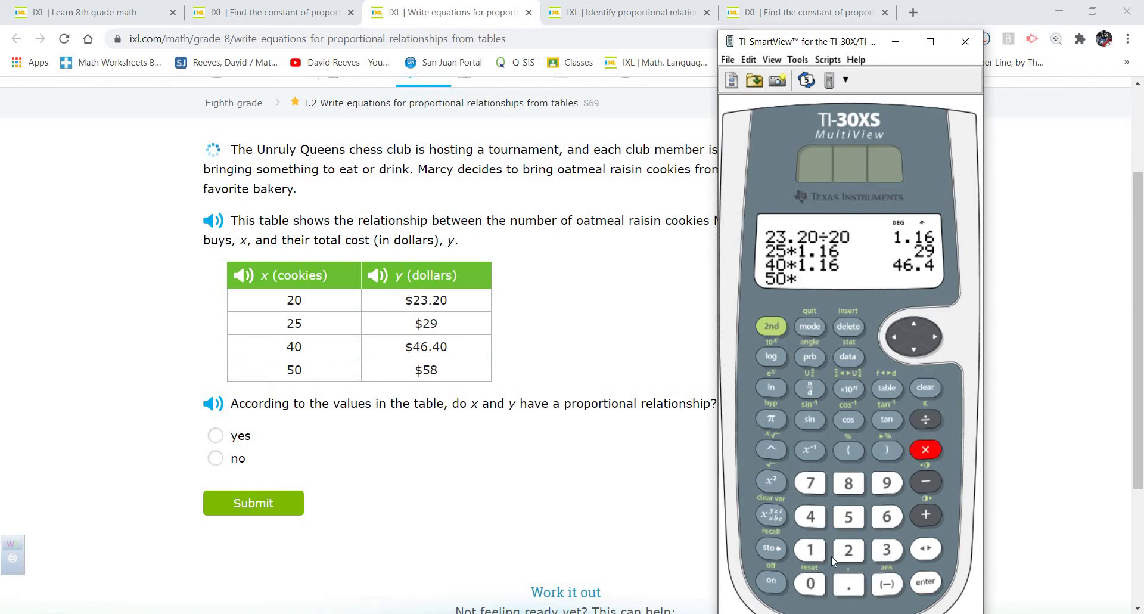
left_click(811, 550)
left_click(849, 583)
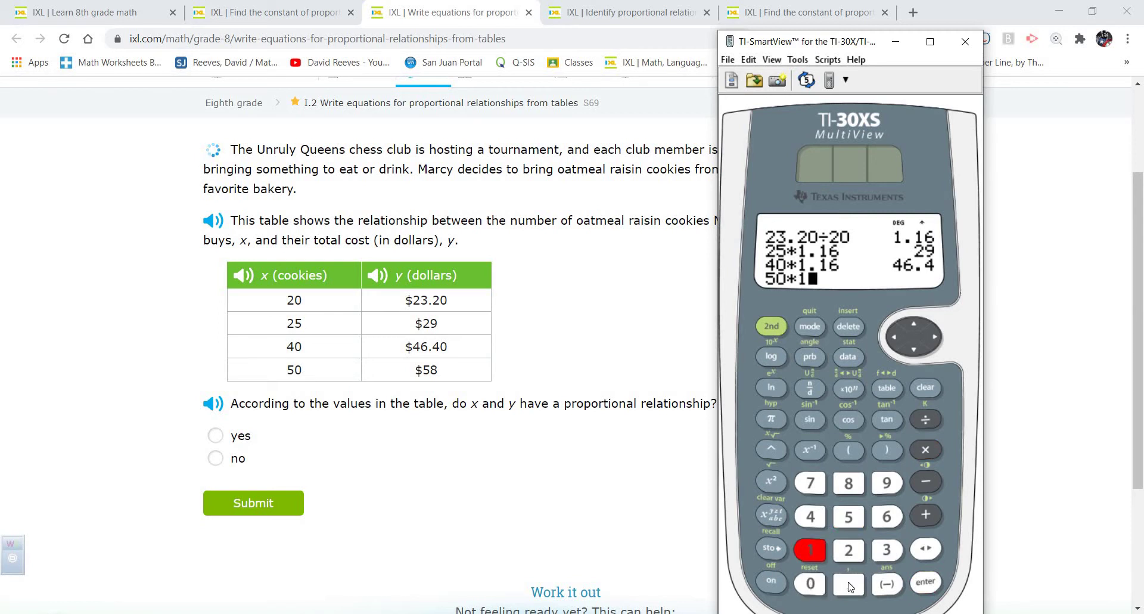
left_click(812, 551)
left_click(893, 520)
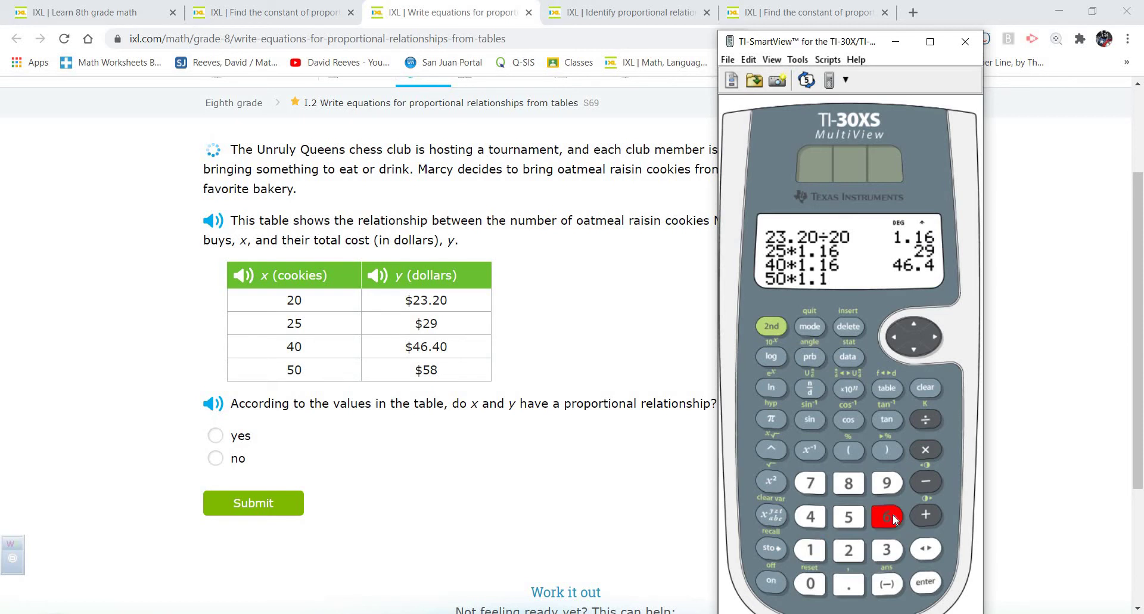
left_click(927, 583)
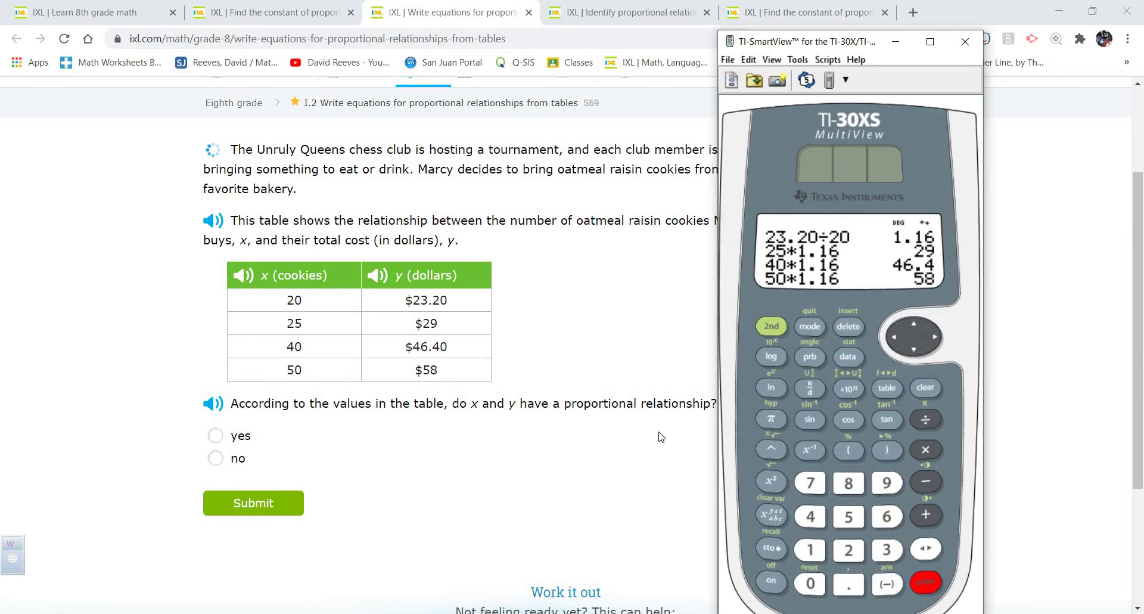
Answer yes to the cookie table's proportional relationship question and submit y = 1.16x as its equation.
left_click(218, 439)
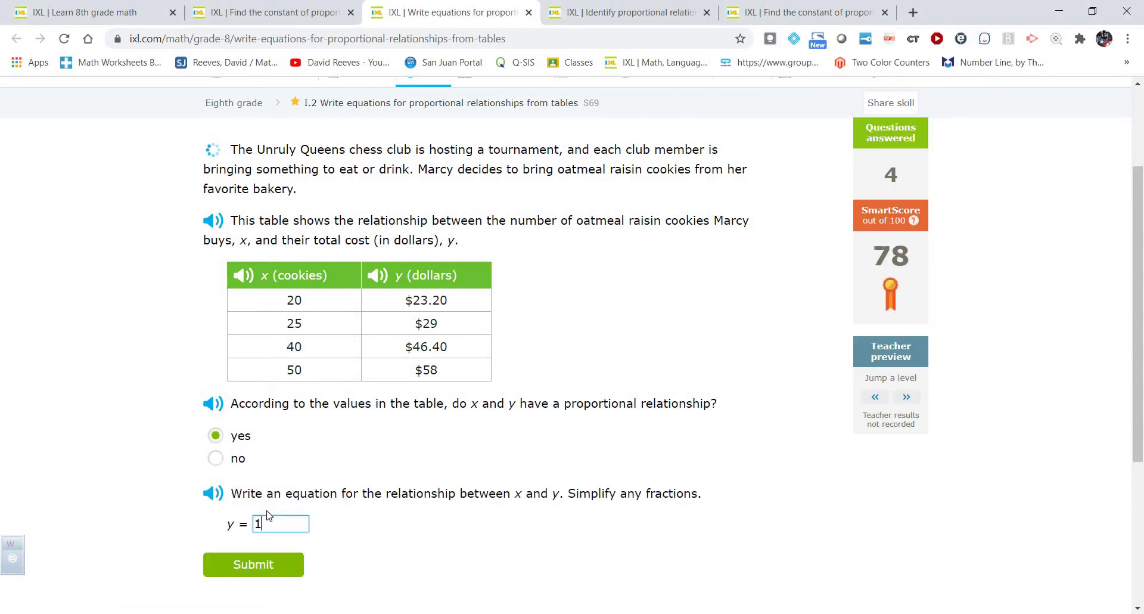
left_click(267, 517)
type("1.16x")
left_click(254, 565)
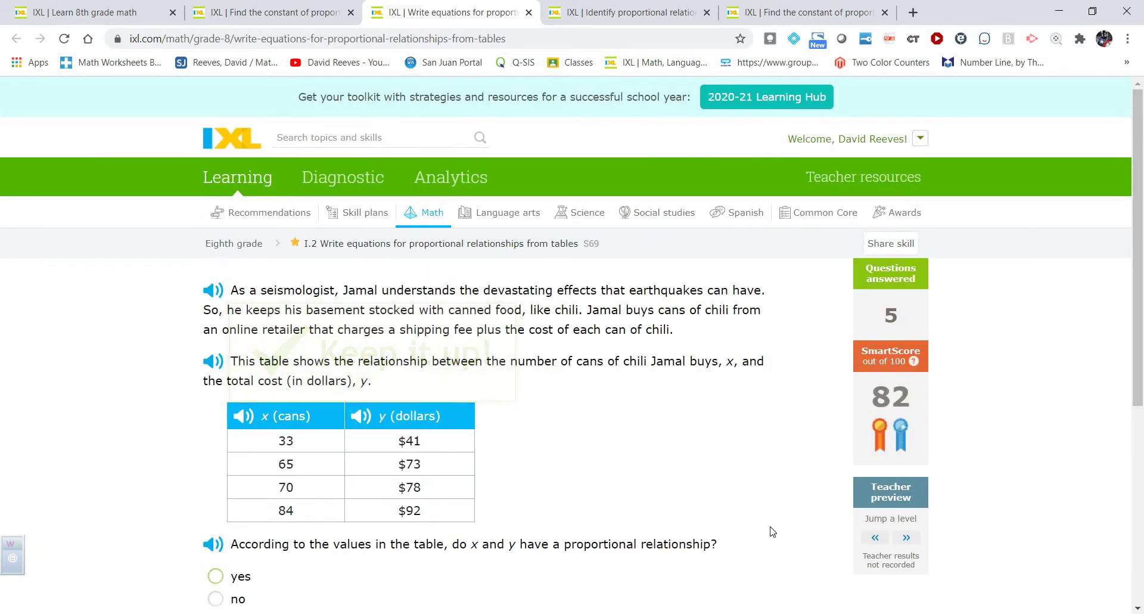
Jump ahead a level and look over the wagon loads and hay bales problem.
left_click(904, 539)
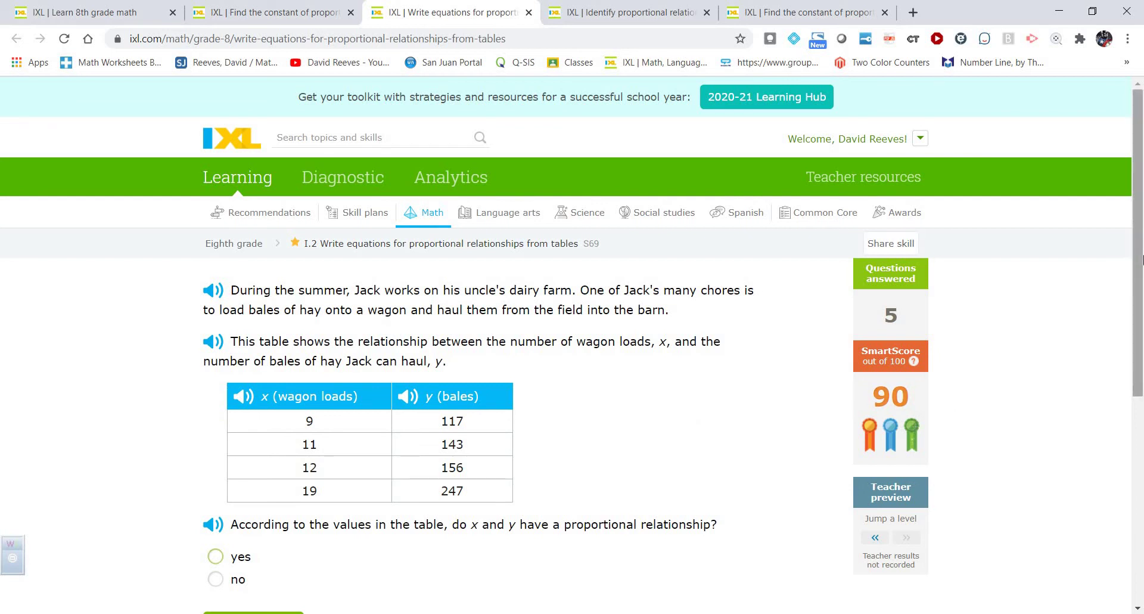
scroll(745, 344, "down", 2)
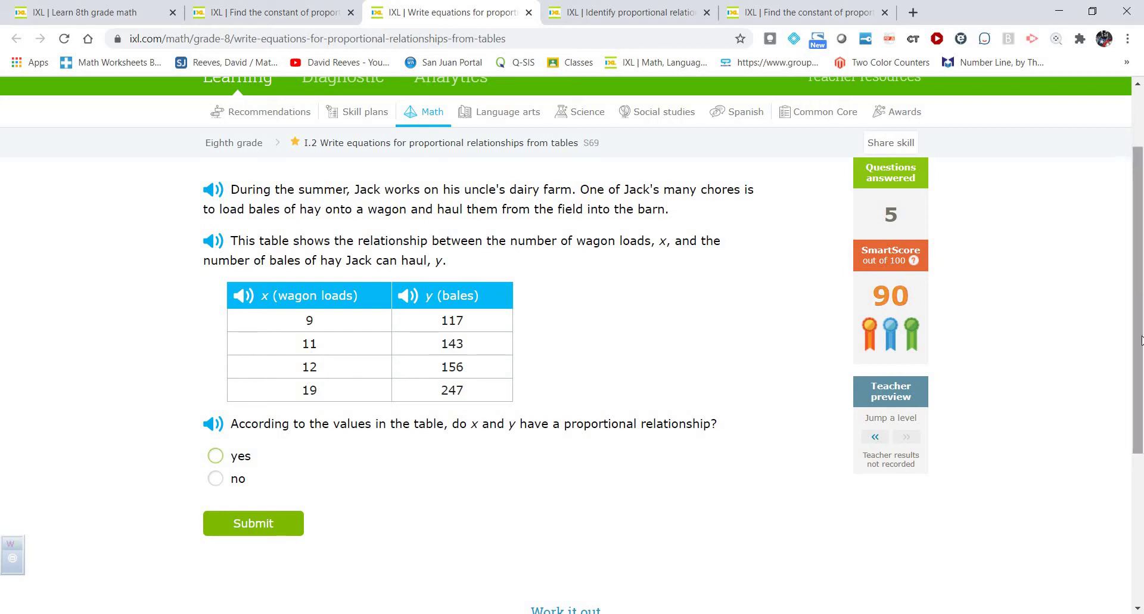
scroll(1139, 340, "up", 2)
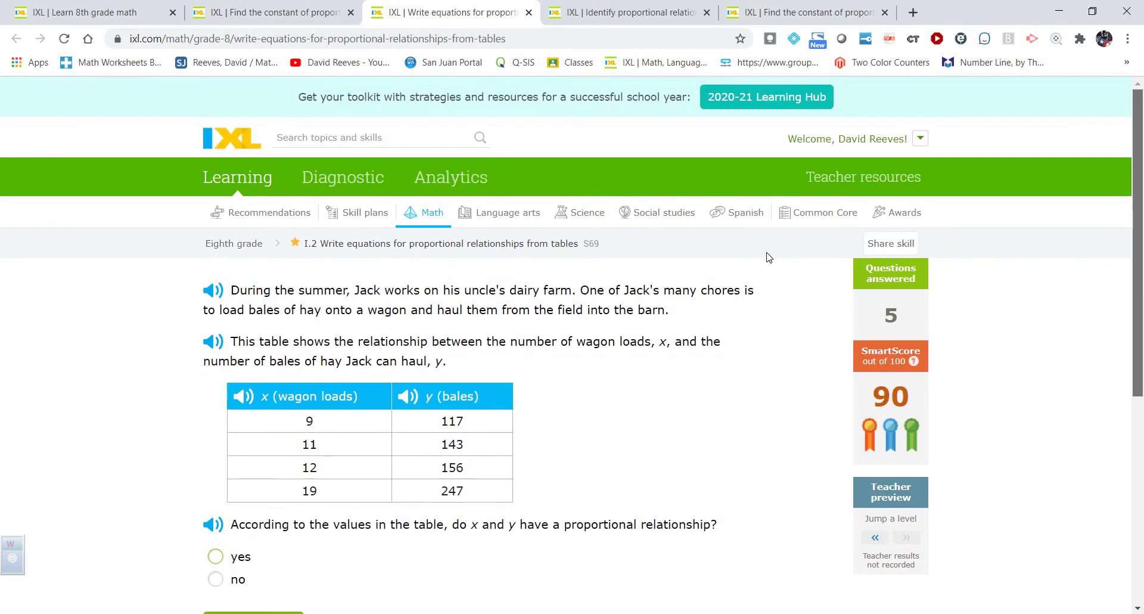
Open the I.3 Identify proportional relationships by graphing skill and read the flying suit problem through to its coordinate grid.
left_click(577, 23)
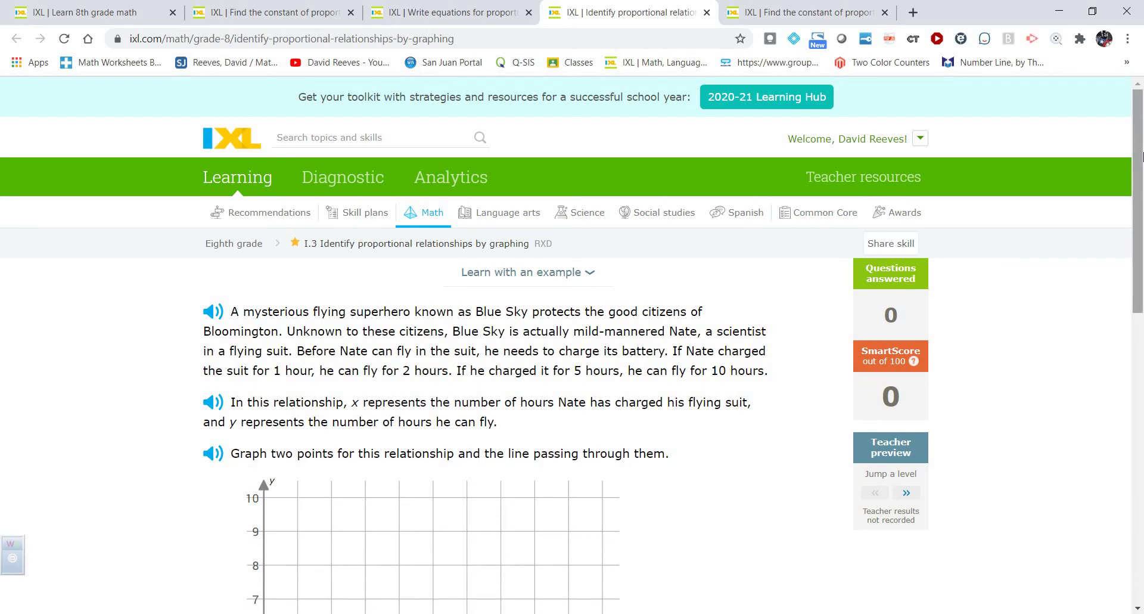
left_click_drag(1137, 157, 1142, 251)
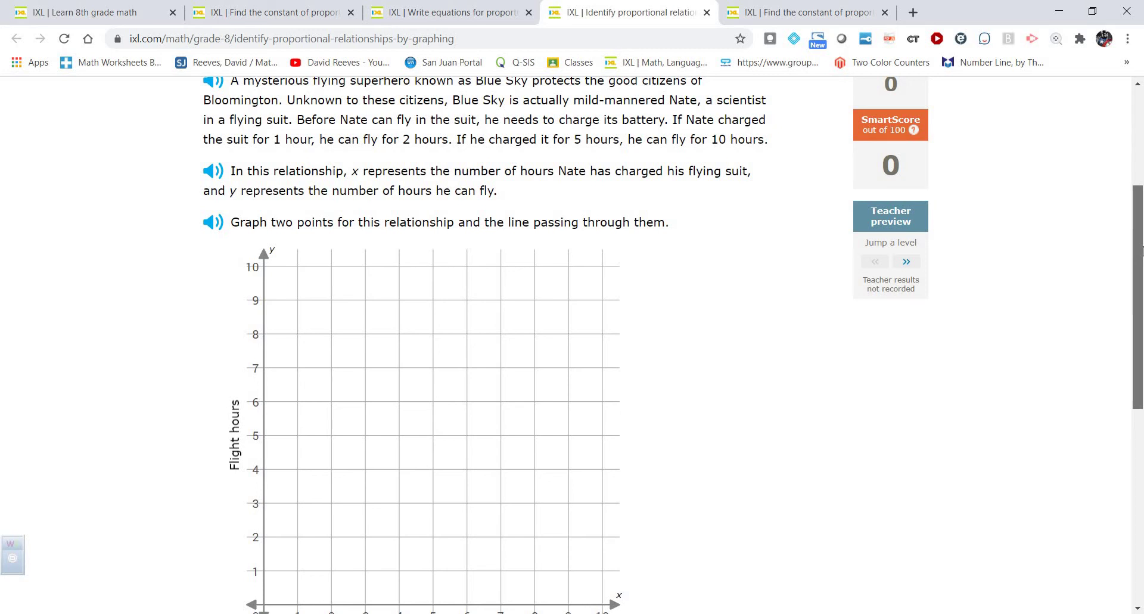
left_click_drag(1142, 252, 1142, 254)
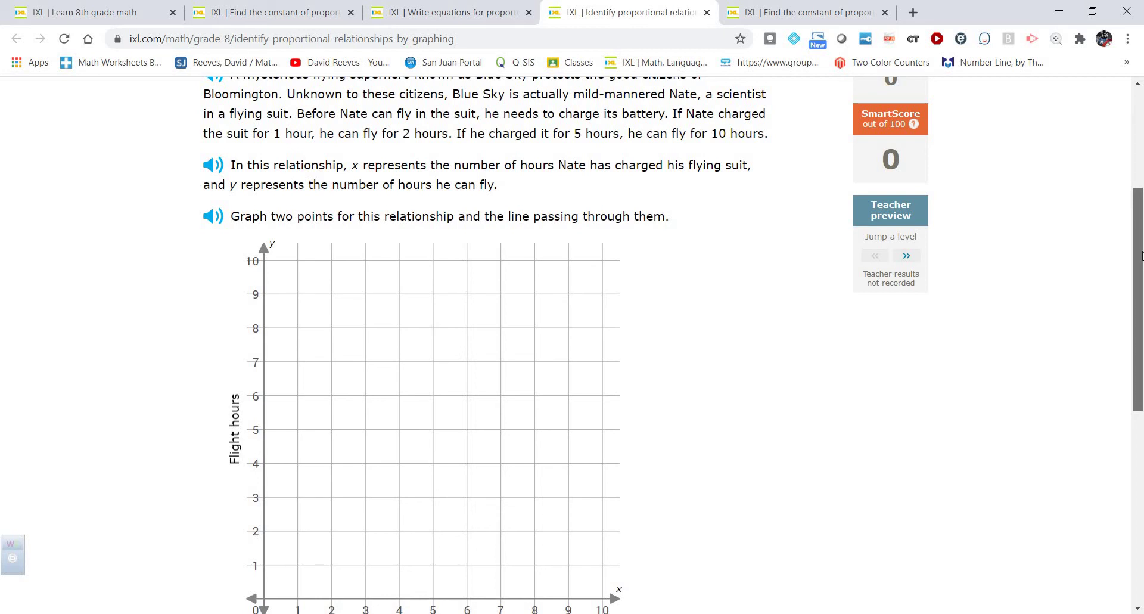
left_click_drag(1142, 256, 1142, 256)
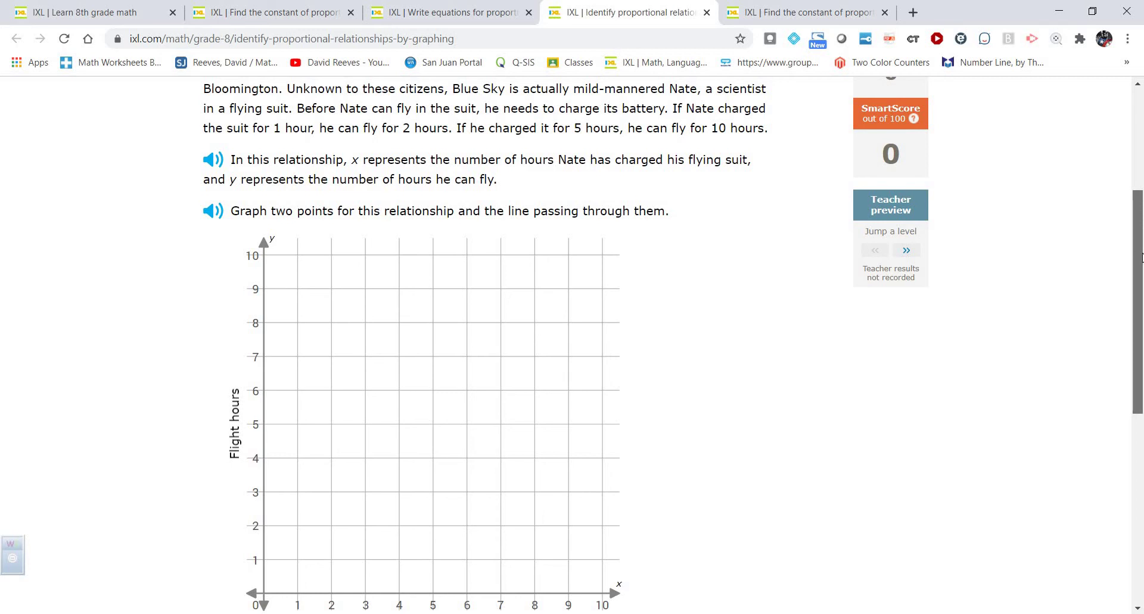
left_click_drag(1142, 257, 1142, 258)
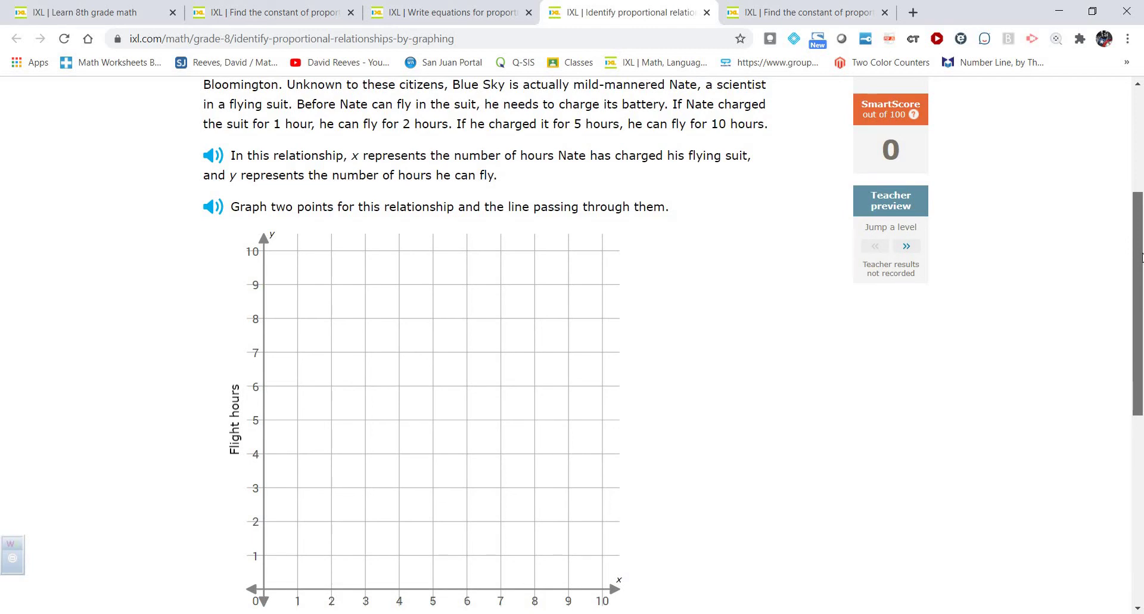
left_click_drag(1142, 258, 1142, 266)
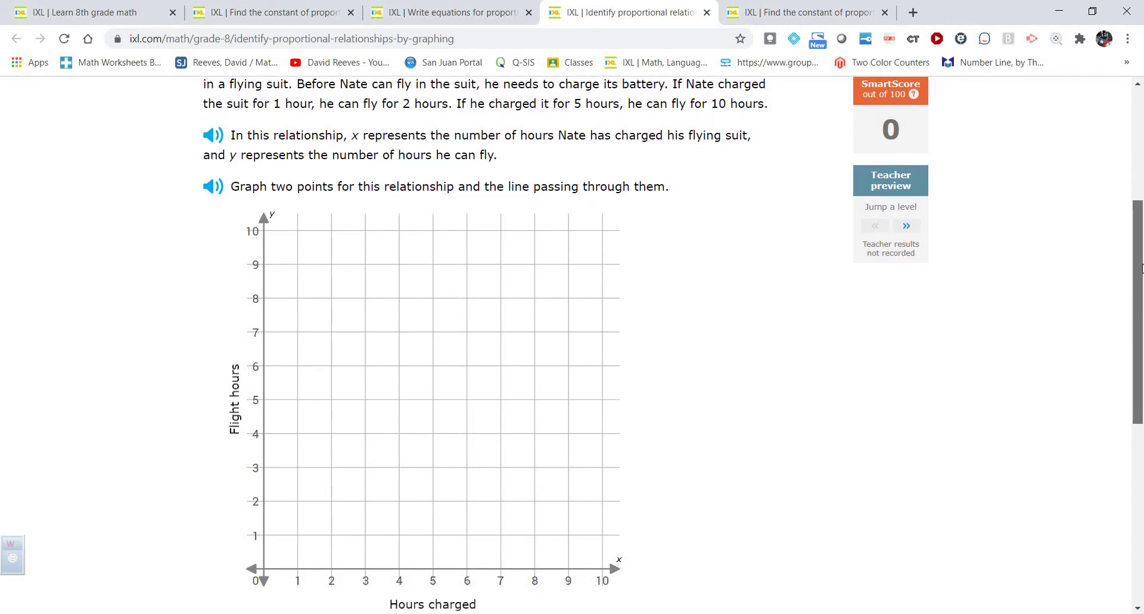
left_click_drag(1142, 267, 1142, 268)
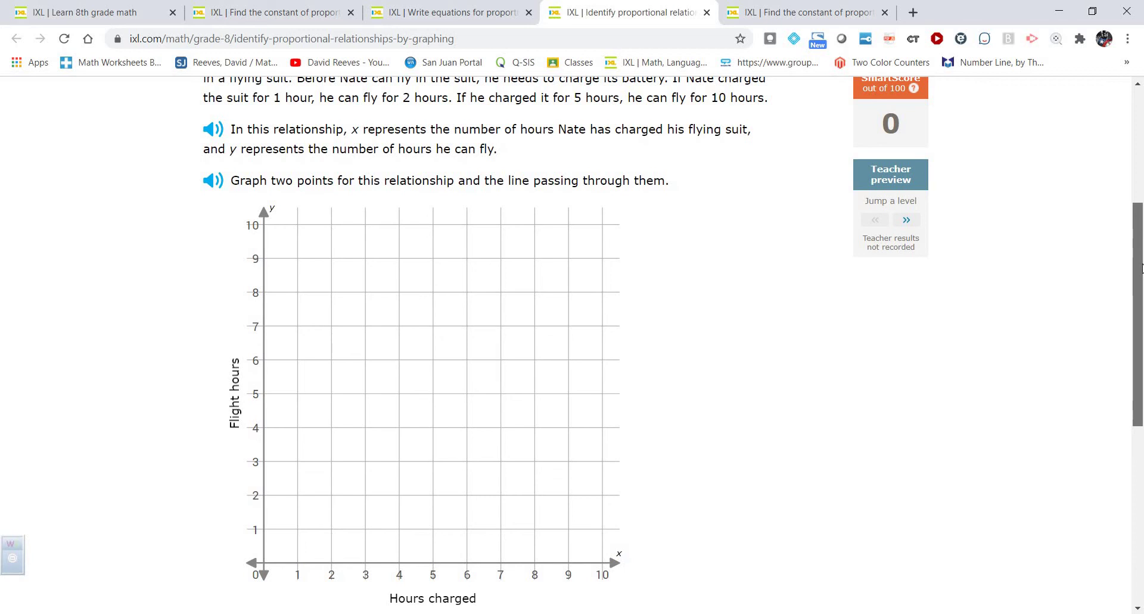
left_click_drag(1142, 268, 1142, 272)
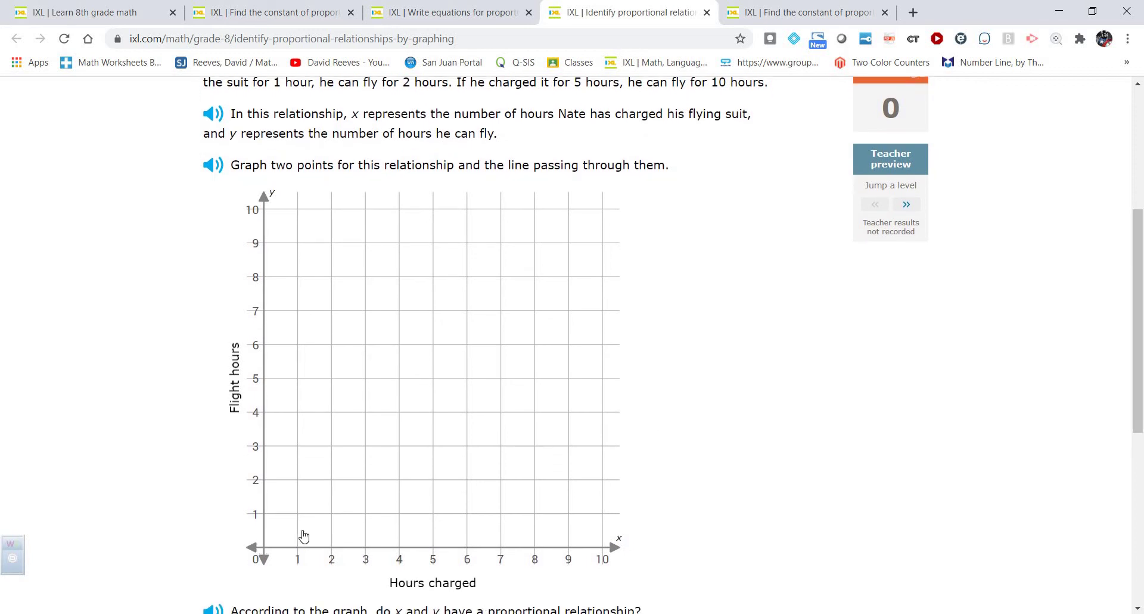
Graph the flying suit relationship as the line through the points (1, 2) and (5, 10).
left_click(297, 514)
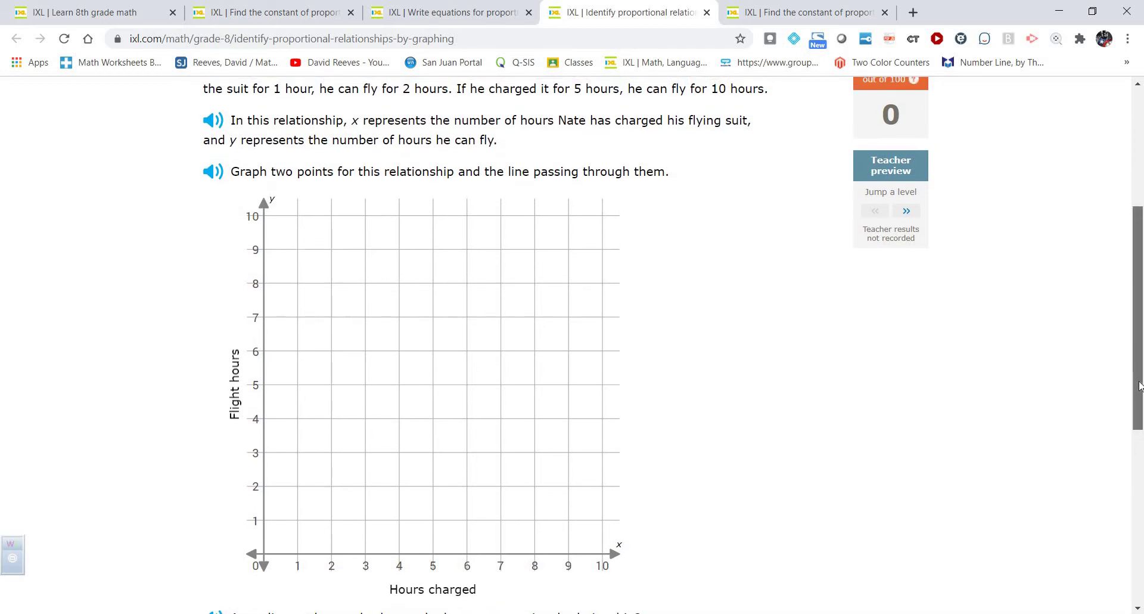
scroll(1139, 386, "up", 1)
scroll(1139, 386, "down", 1)
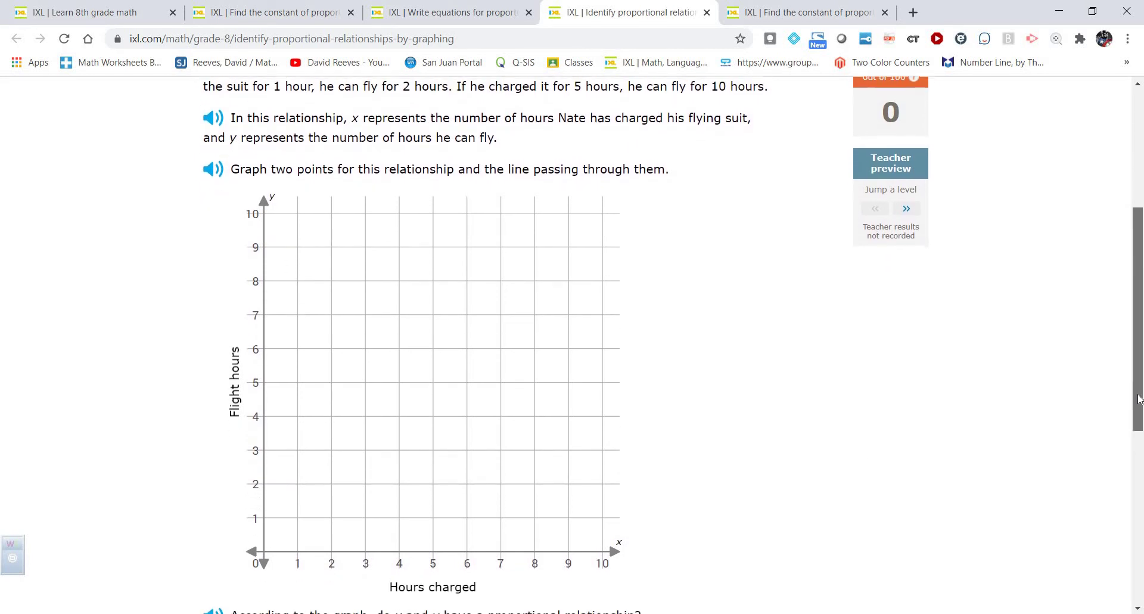
left_click(297, 490)
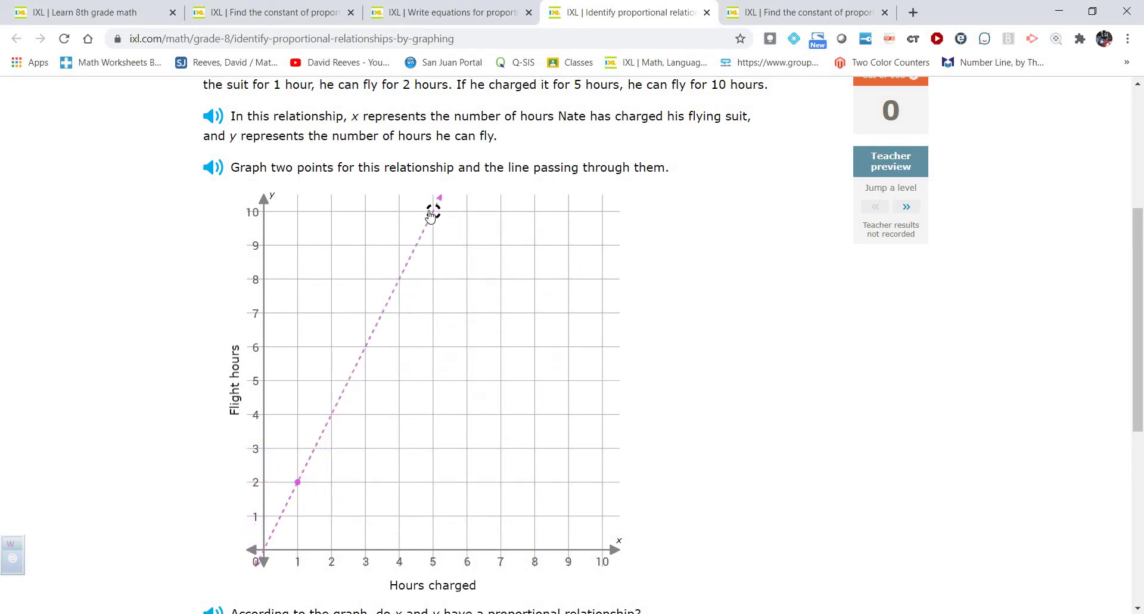
left_click(432, 212)
Answer yes to whether the graphed flying suit relationship is proportional and submit the answer.
scroll(1136, 333, "up", 1)
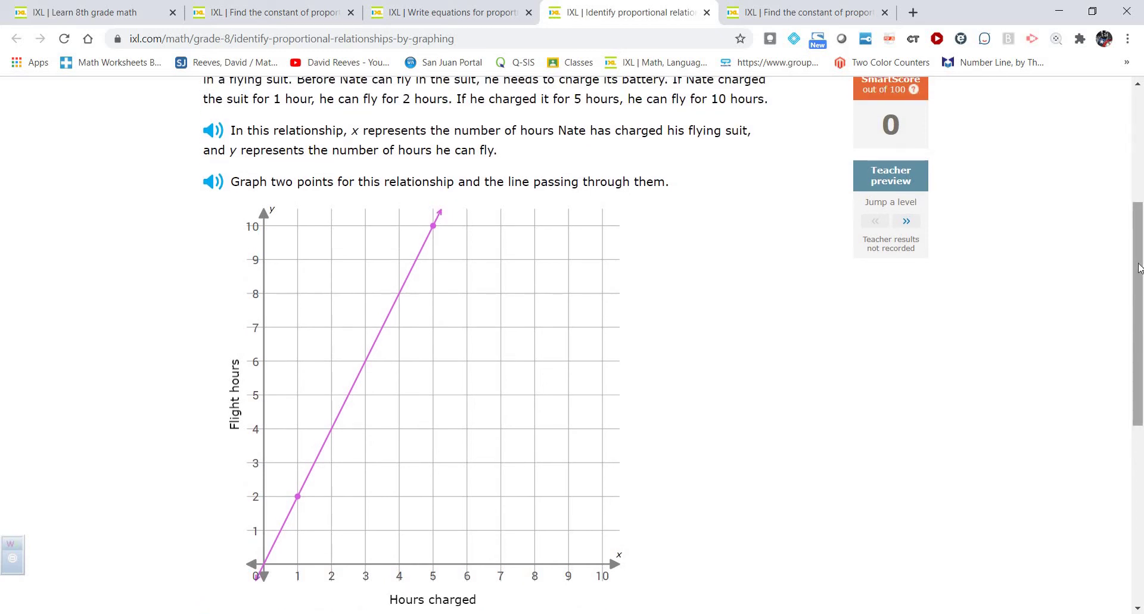
scroll(1136, 359, "down", 6)
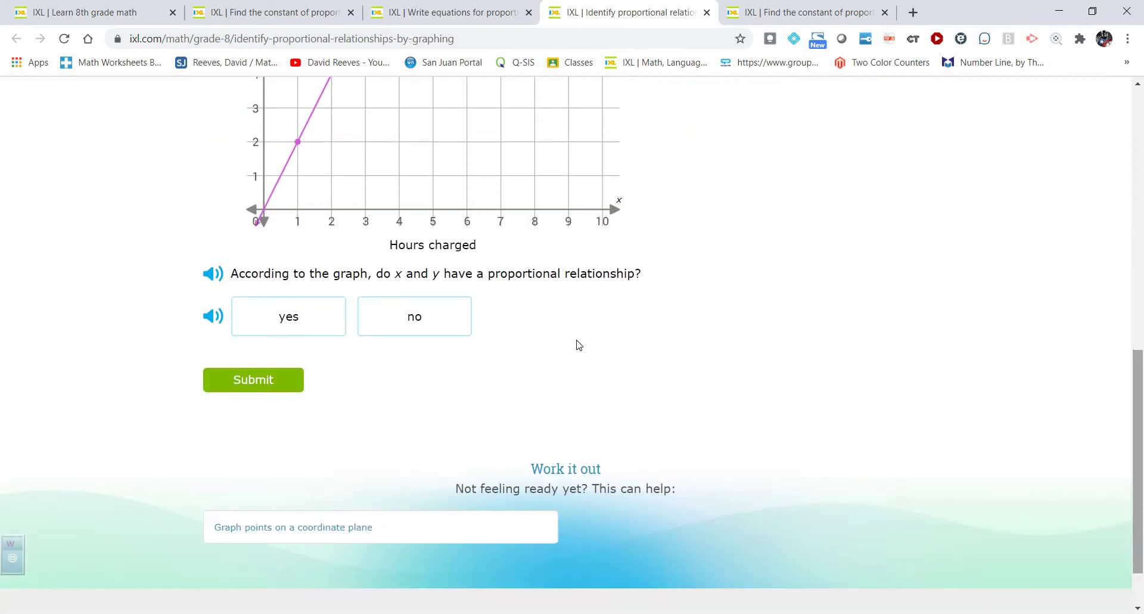
left_click(305, 322)
left_click(304, 322)
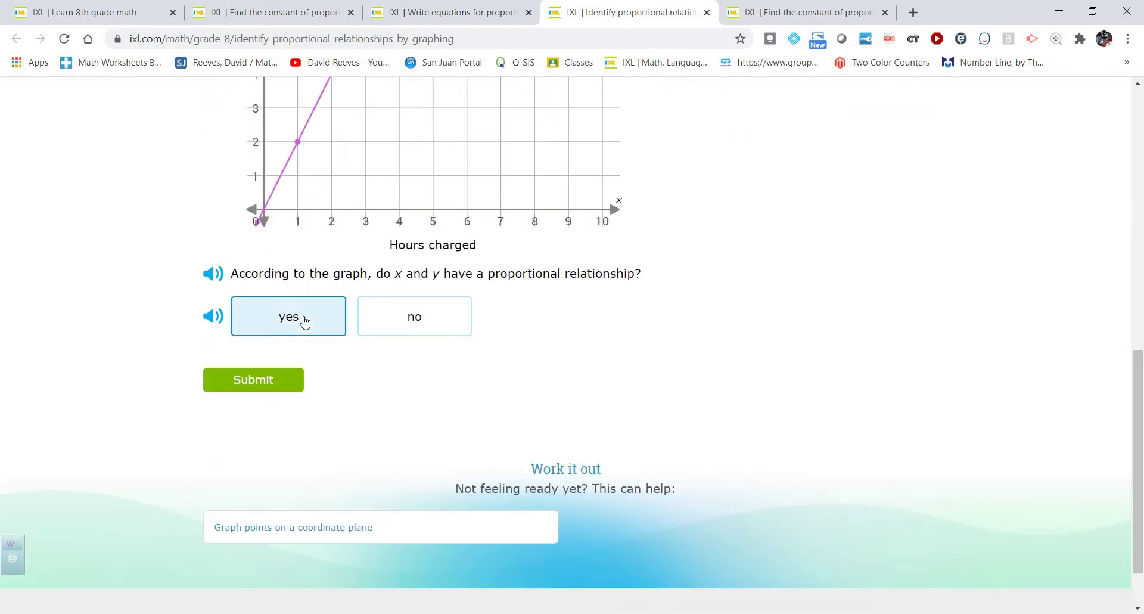
left_click(288, 386)
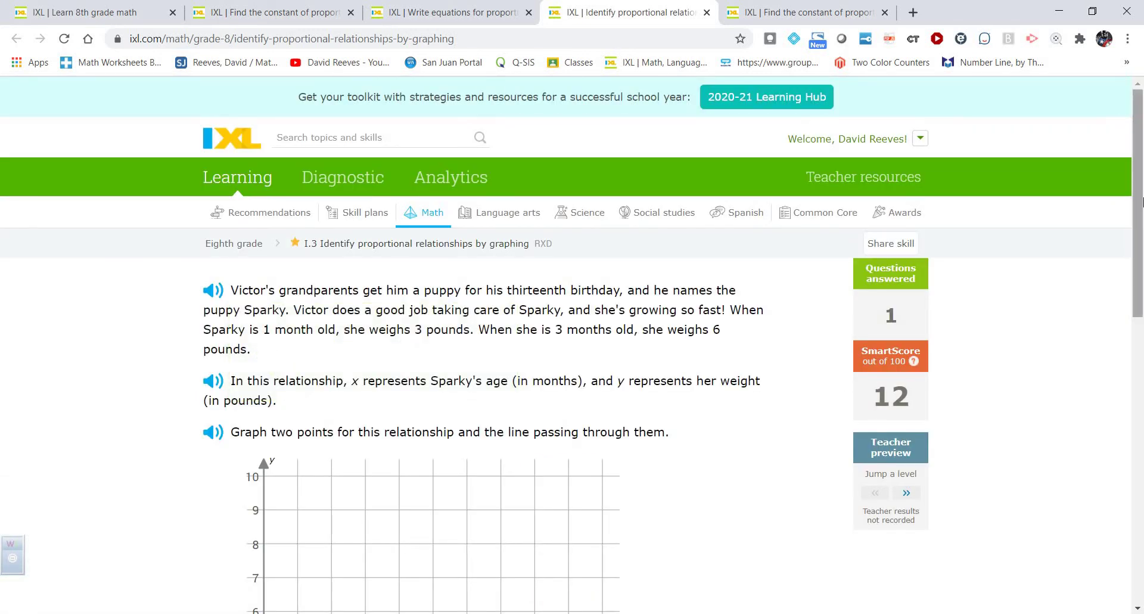
Graph the puppy's age and weight relationship as the line through the points (1, 3) and (3, 6).
left_click_drag(1142, 208, 1141, 287)
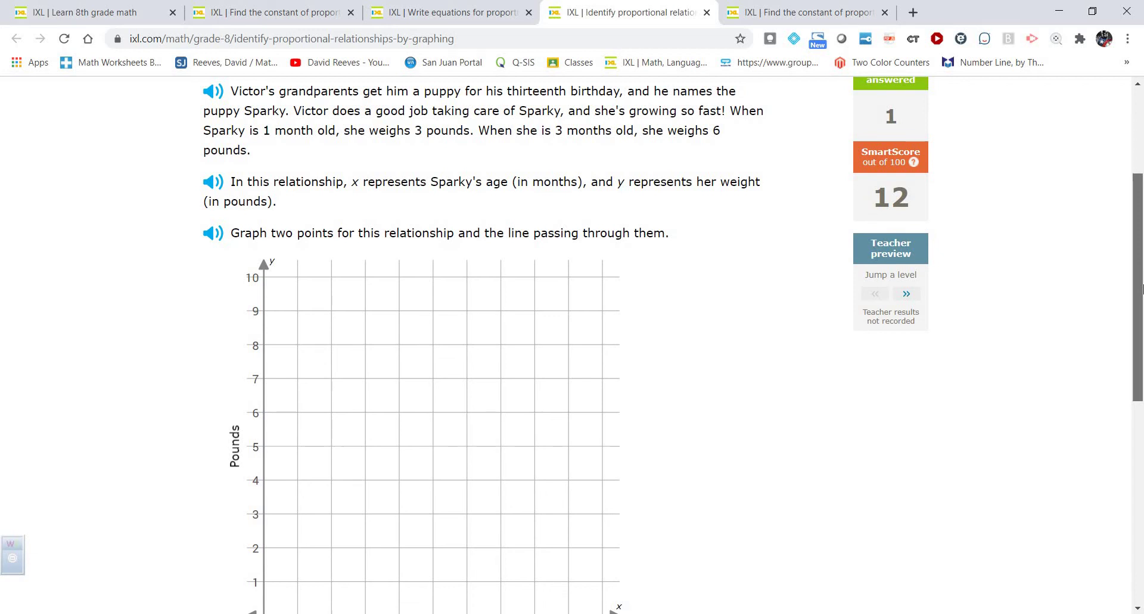
scroll(1143, 289, "down", 2)
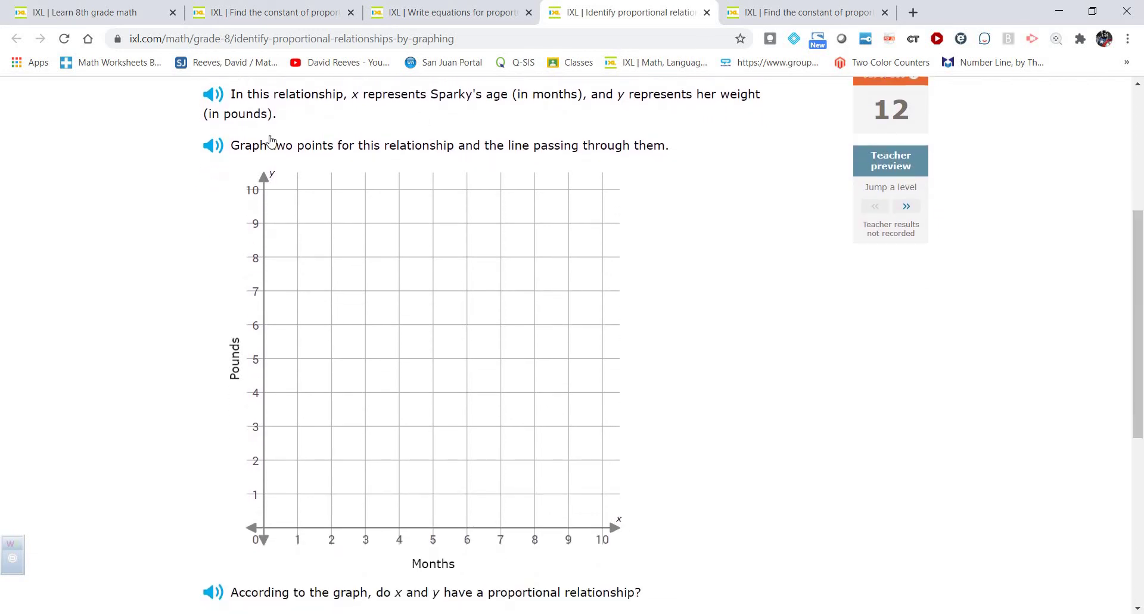
left_click(297, 527)
left_click(295, 440)
mouse_move(1137, 376)
left_mouse_down()
mouse_move(1137, 337)
mouse_move(1137, 376)
left_mouse_up()
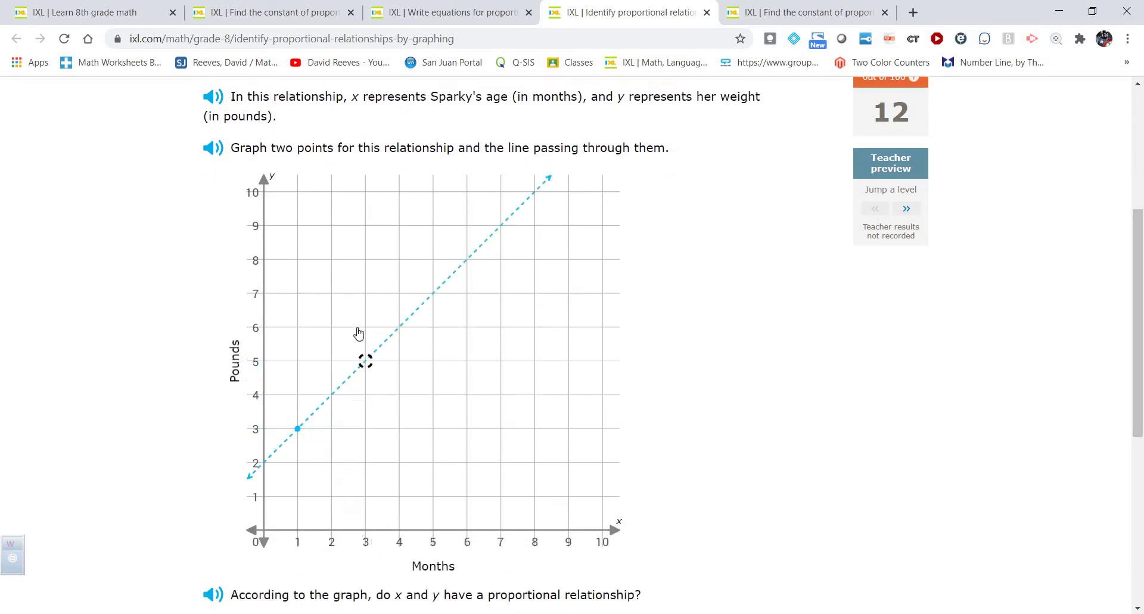
left_click(359, 329)
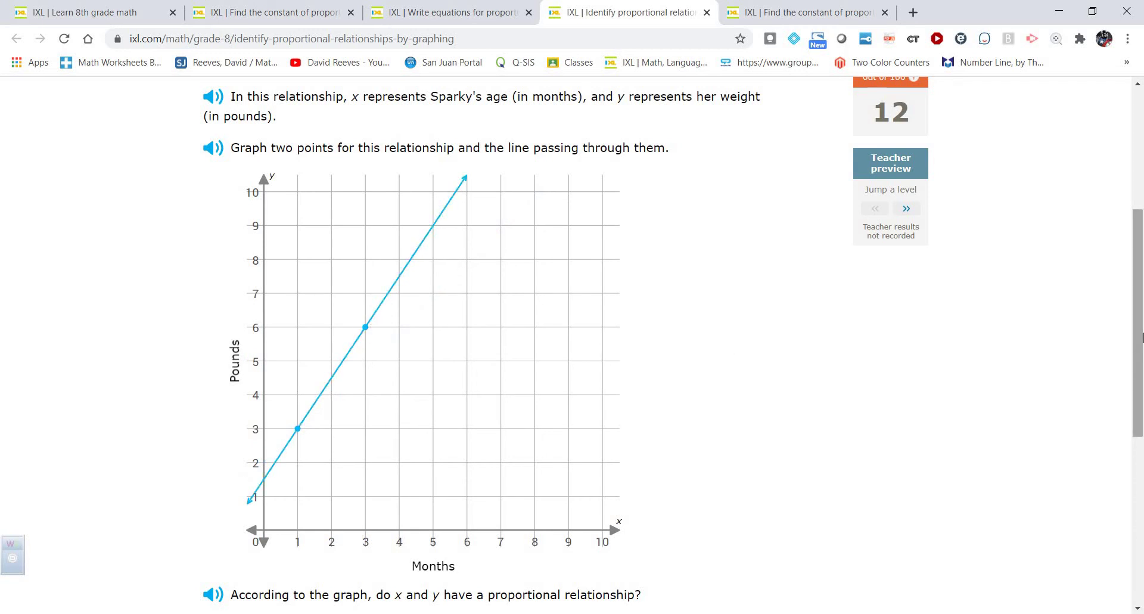
With WorkSpace Annotation, overlay a thinner red arrow from the origin through (1, 3) to about (3, 9), and dismiss the annotation.
scroll(1141, 381, "down", 3)
scroll(1140, 358, "up", 1)
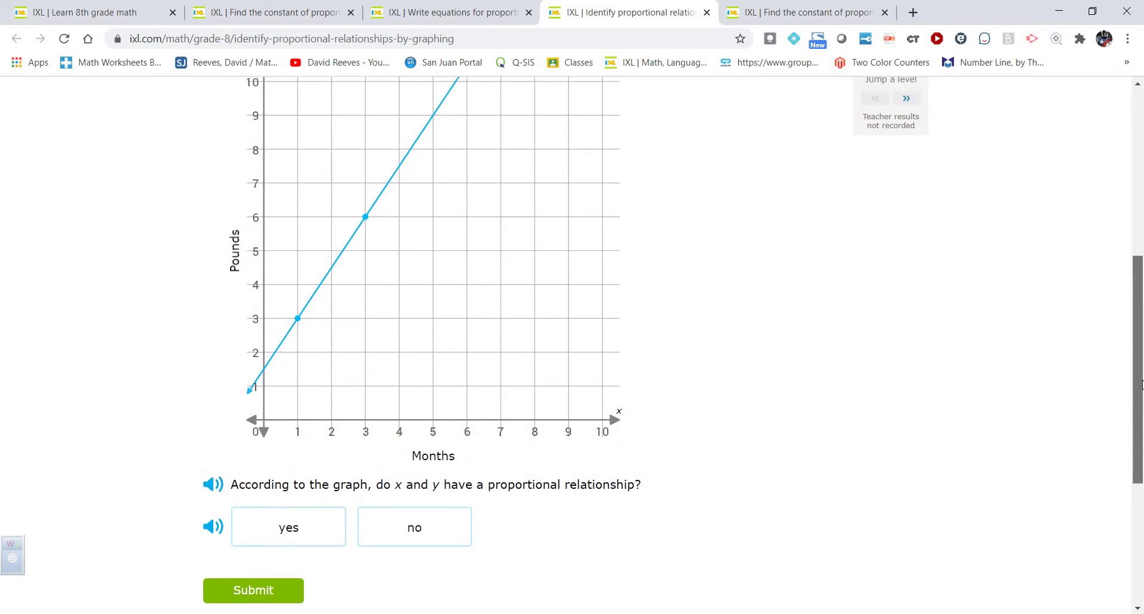
scroll(1138, 355, "up", 1)
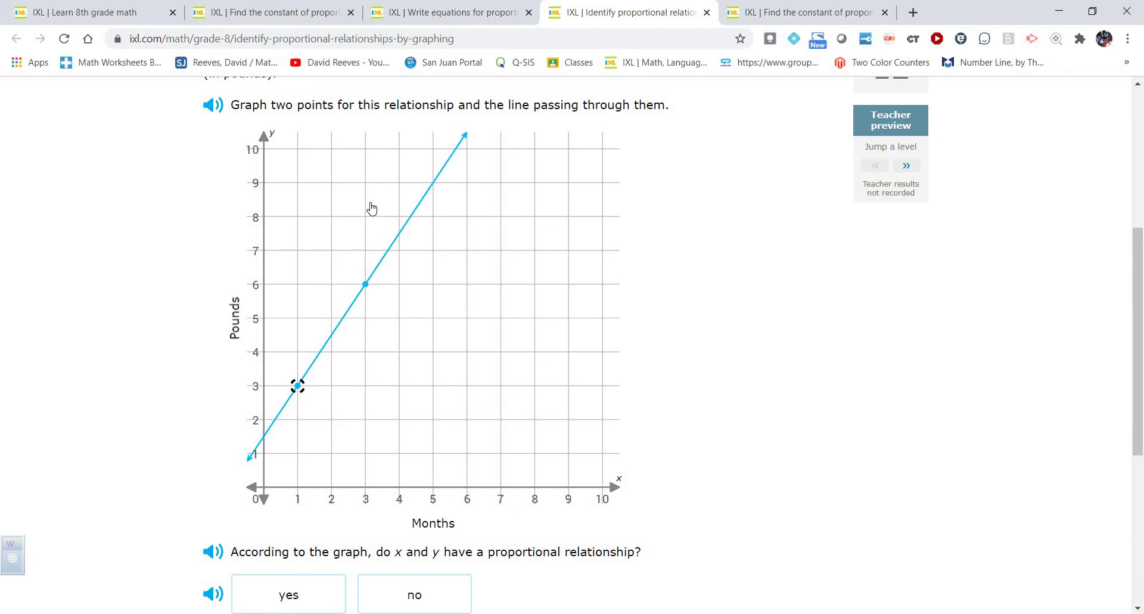
key("Tab")
key("shift+Tab")
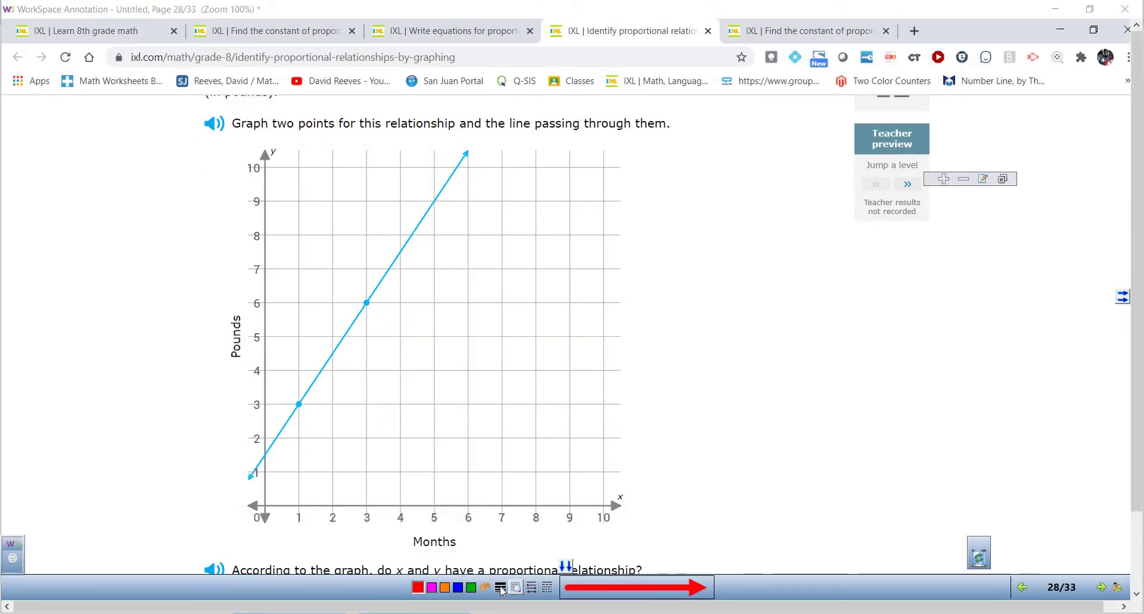
left_click(531, 587)
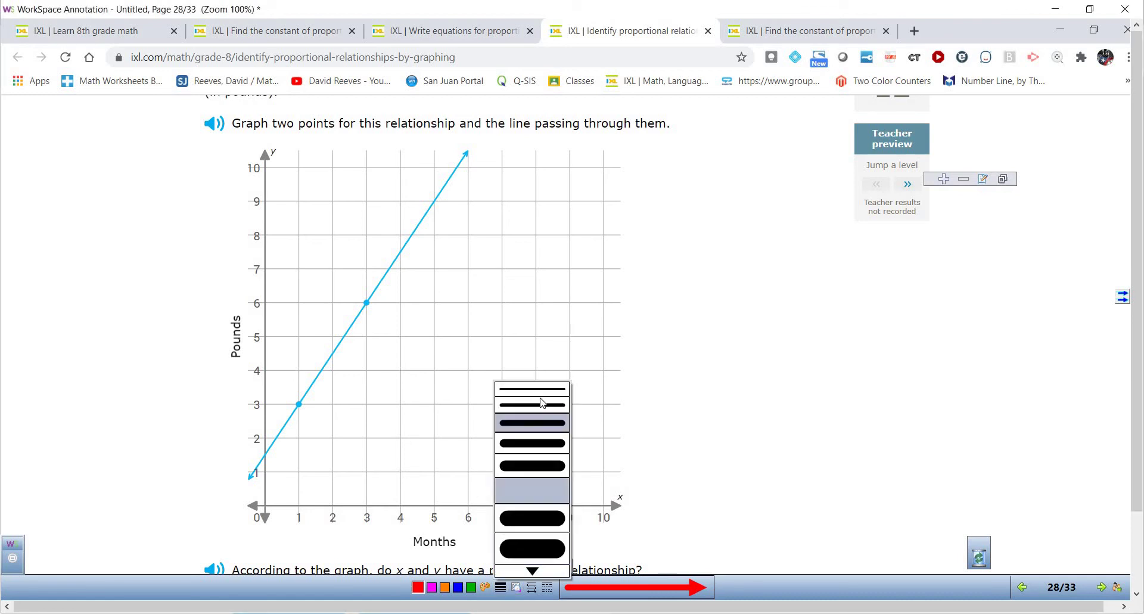
left_click(530, 504)
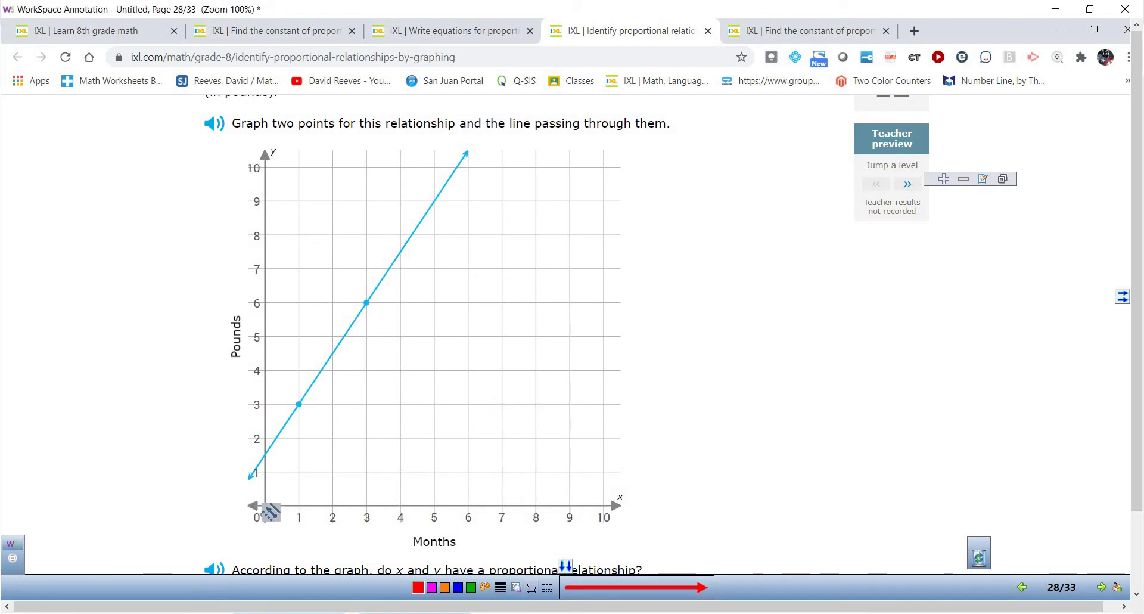
left_click_drag(263, 506, 306, 400)
left_click_drag(339, 316, 376, 206)
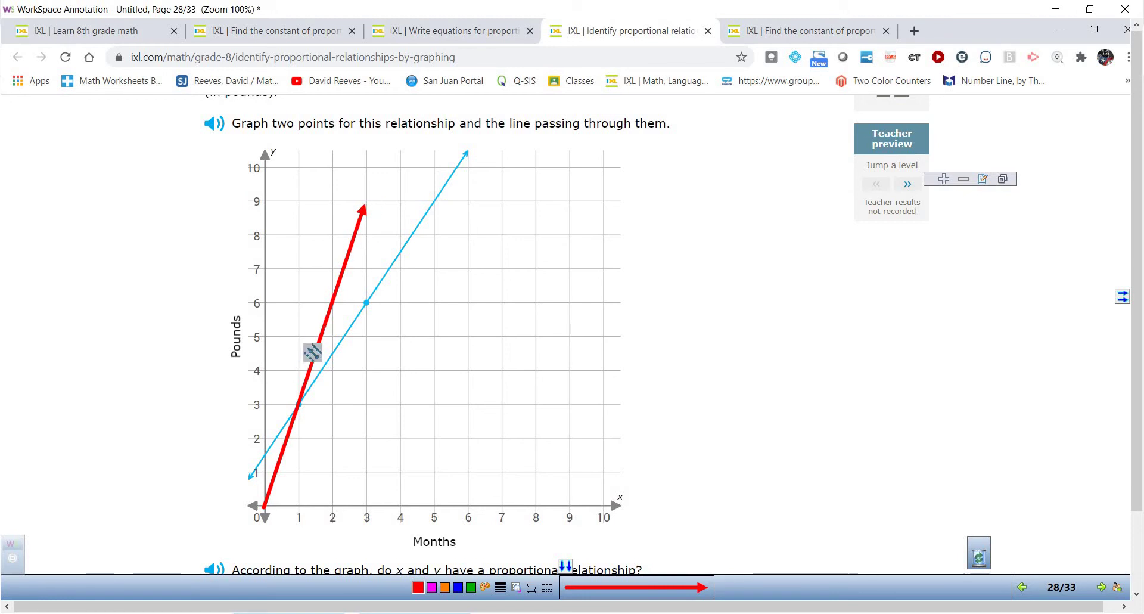
key("Escape")
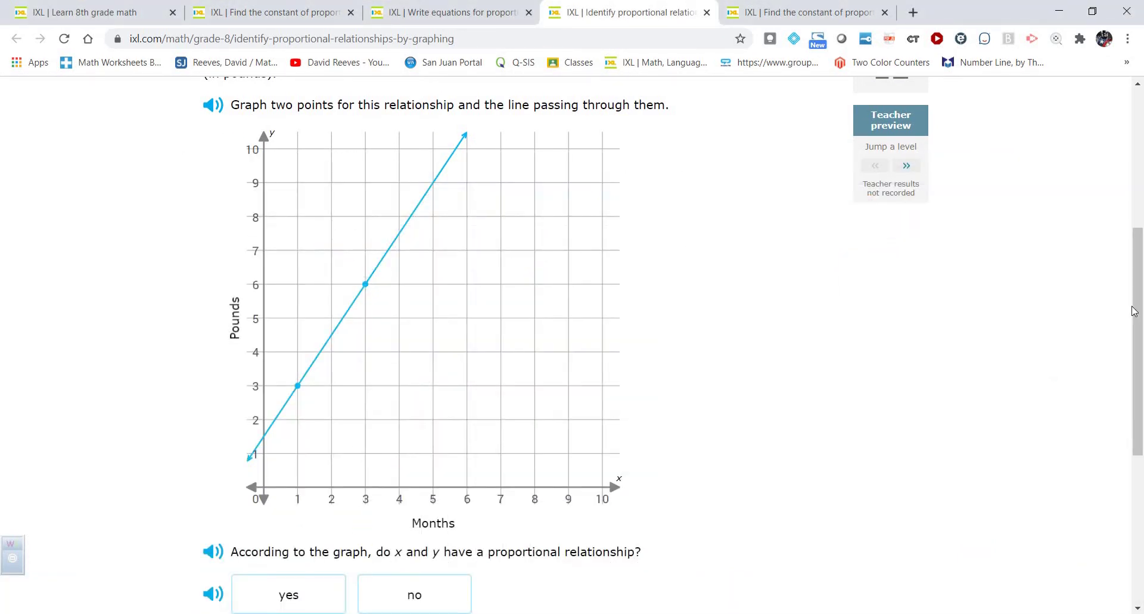
Answer no to whether the graphed puppy weight relationship is proportional and submit the answer.
scroll(899, 395, "down", 4)
left_click(437, 391)
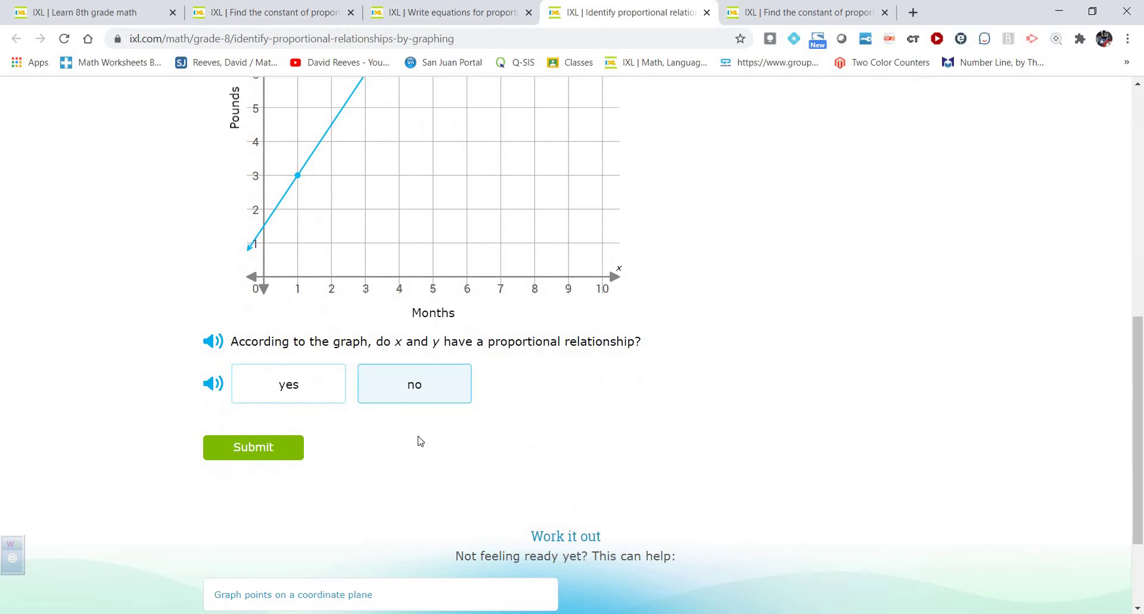
left_click(296, 453)
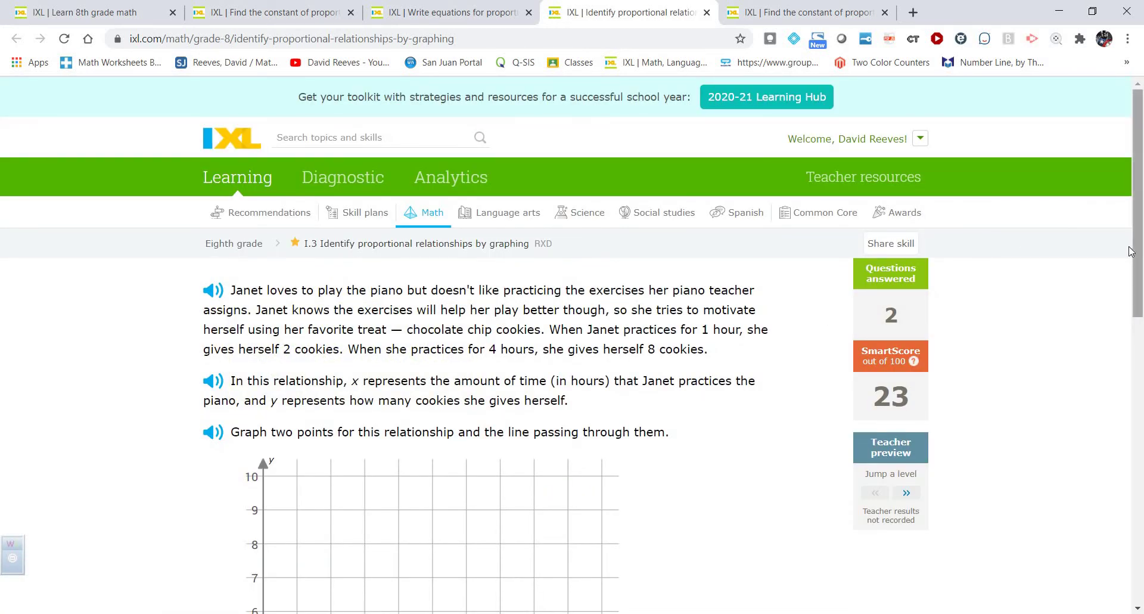
Graph the piano practice and cookies relationship as the line through the points (1, 2) and (4, 8).
triple_click(1094, 268)
left_click(1093, 274)
left_click_drag(1131, 251, 1044, 316)
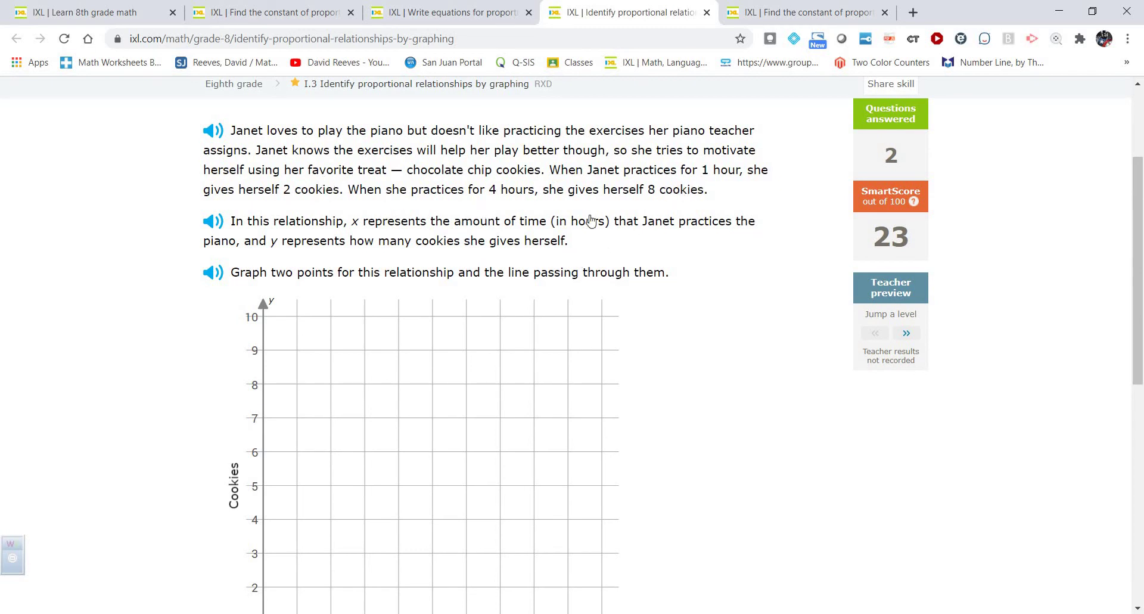
scroll(1135, 305, "down", 2)
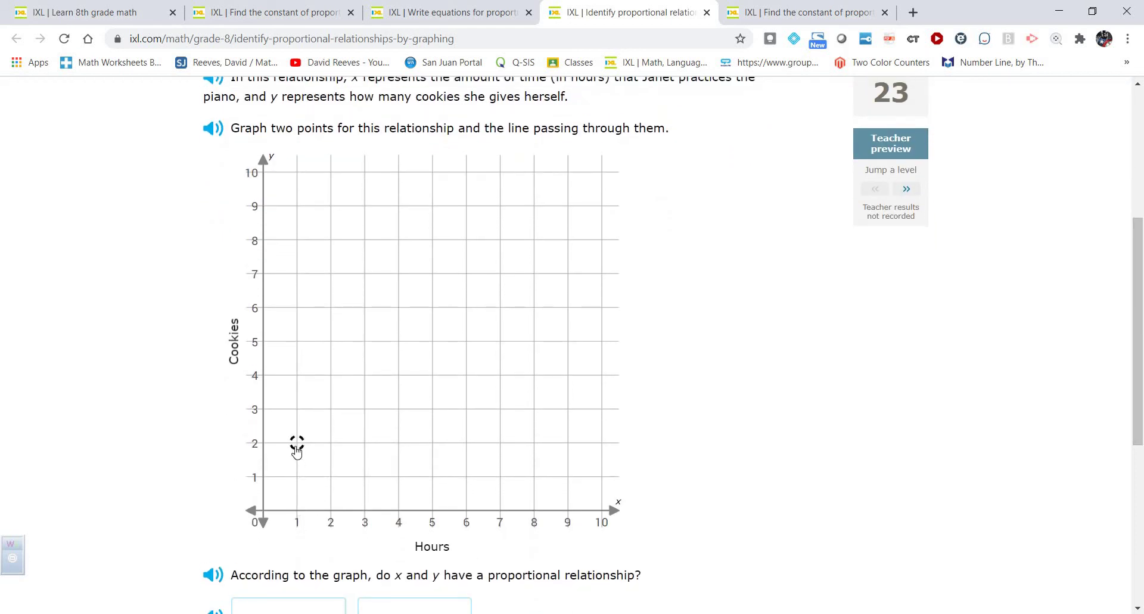
left_click(296, 443)
left_click(398, 240)
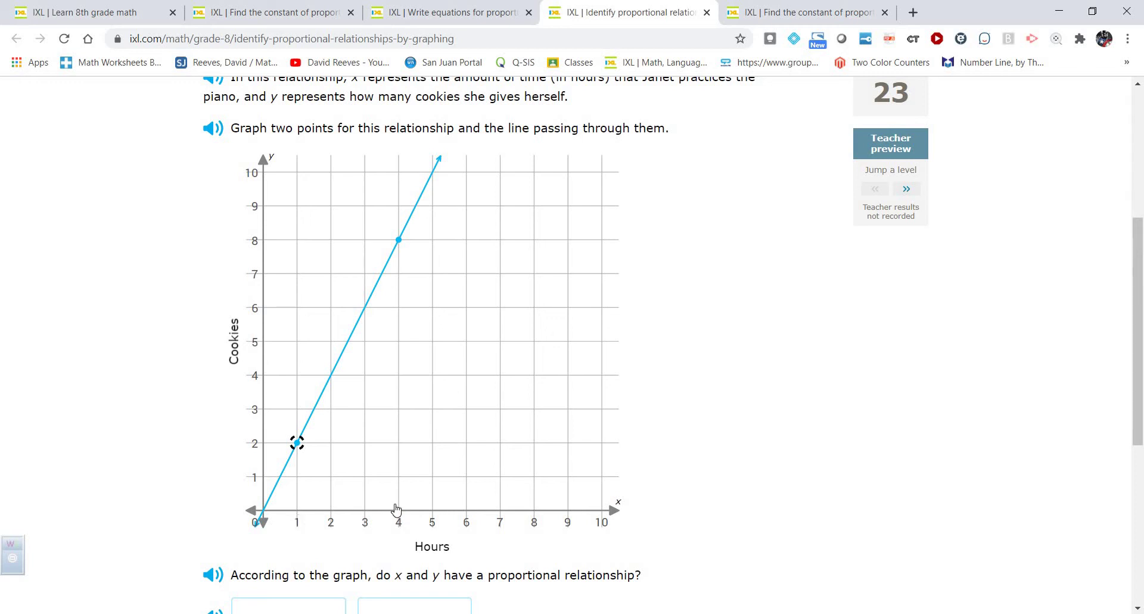
key("Tab")
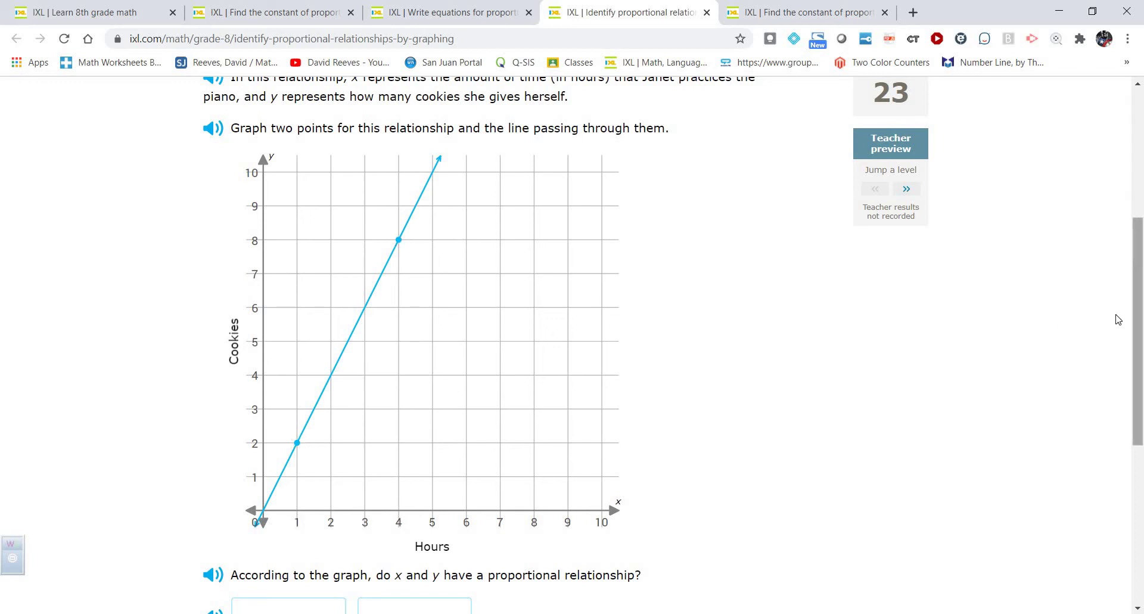
Answer yes to whether the graphed piano practice and cookies relationship is proportional and submit the answer.
scroll(1078, 384, "down", 3)
left_click(320, 433)
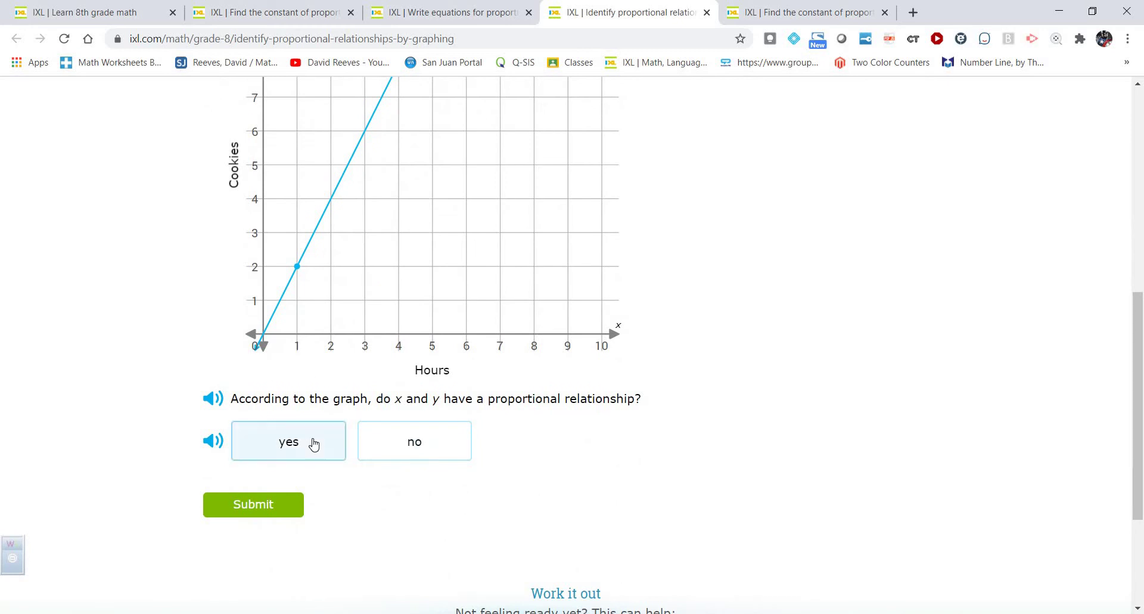
left_click(276, 507)
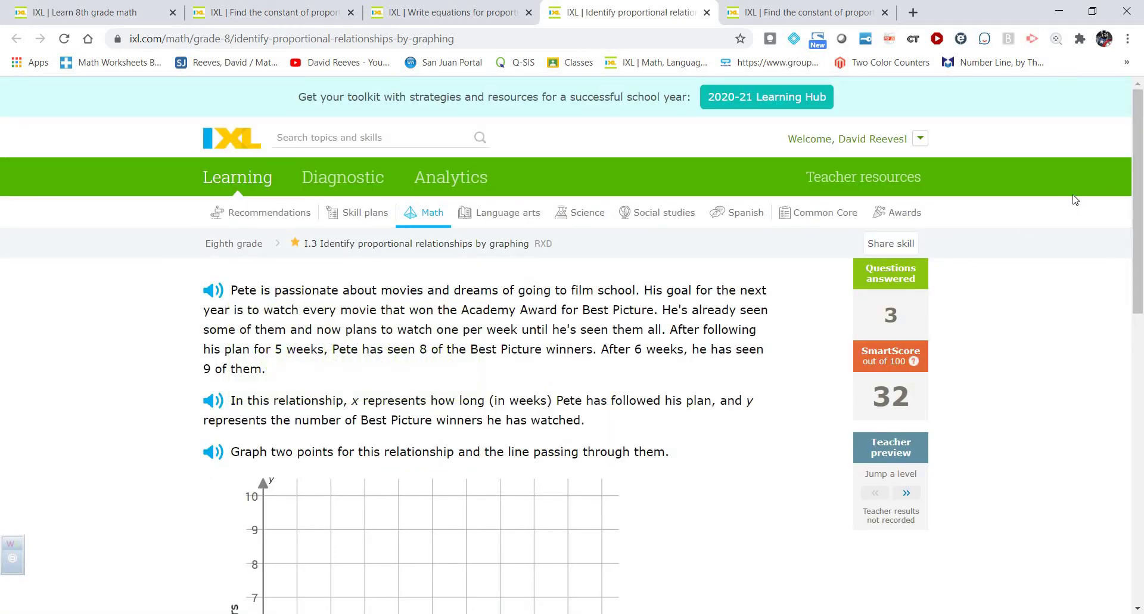
Jump ahead a level from the Best Picture problem and graph the muffin relationship through the points (1, 4) and (5, 20).
left_click_drag(1139, 181, 1117, 239)
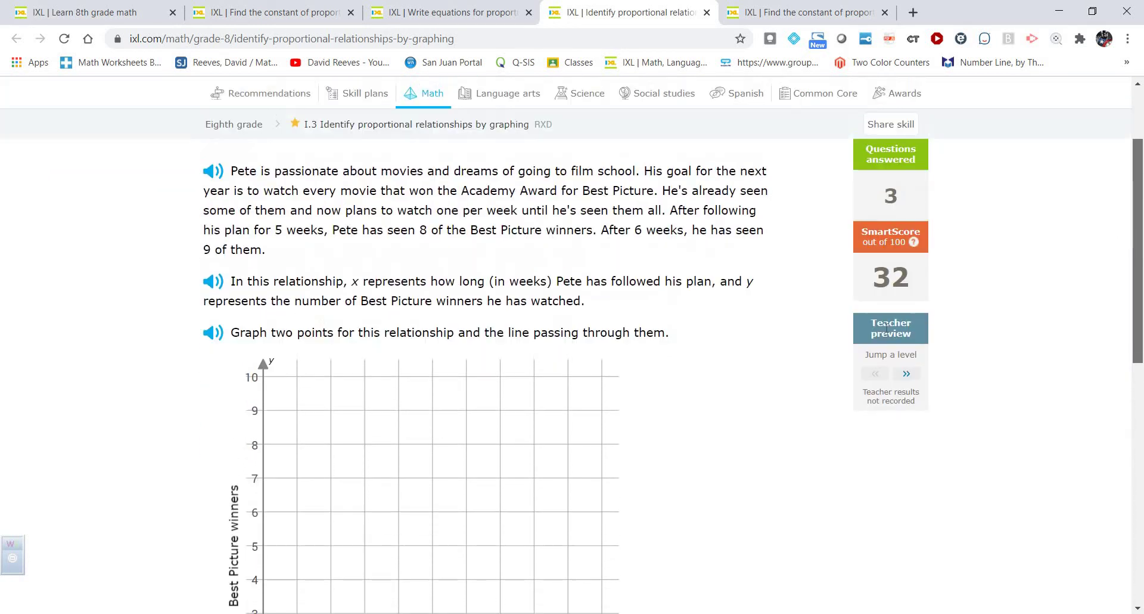
left_click(916, 378)
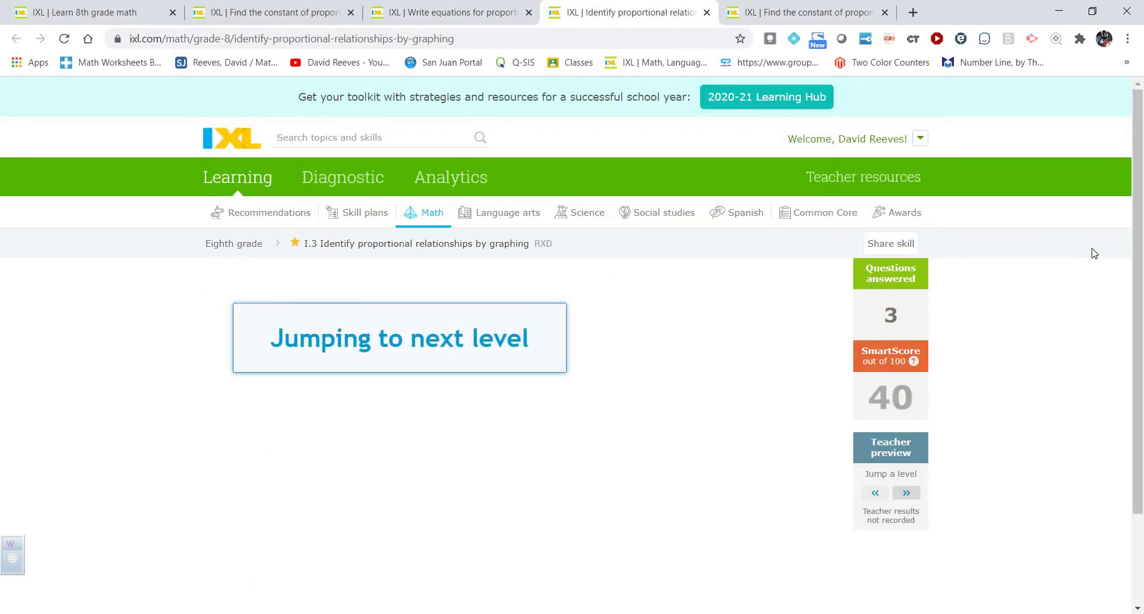
left_click_drag(1140, 216, 1119, 294)
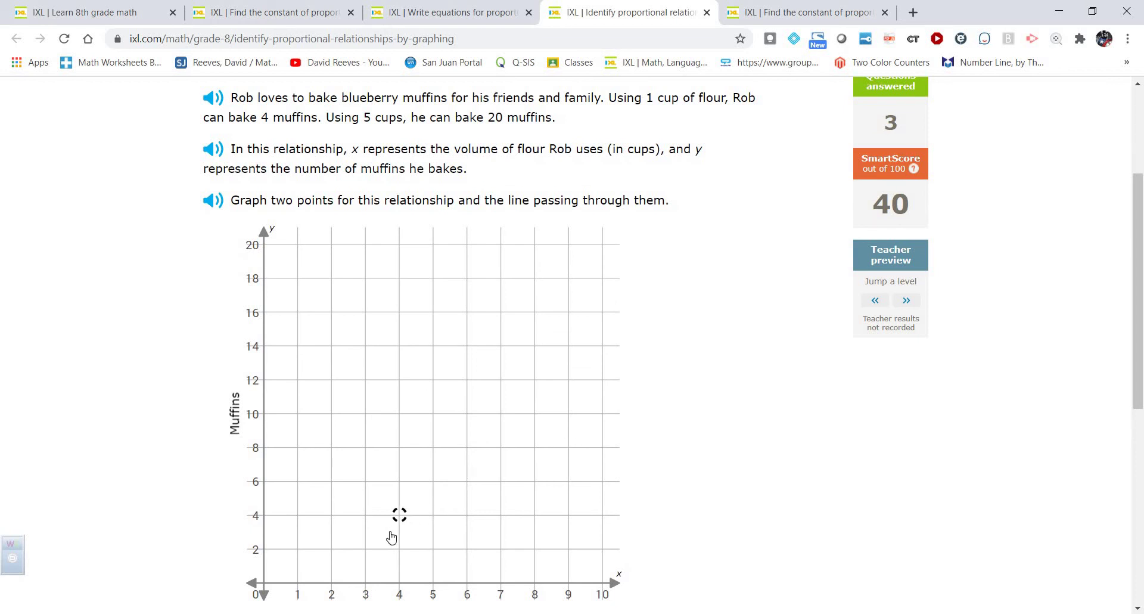
left_click(311, 530)
left_click(433, 246)
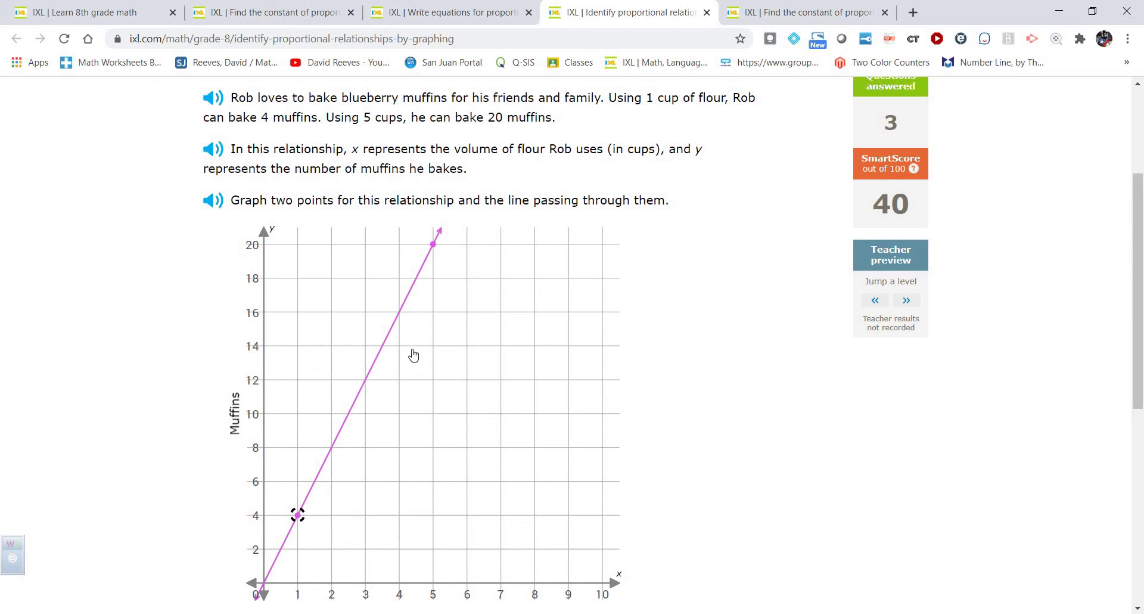
key("Tab")
key("Tab")
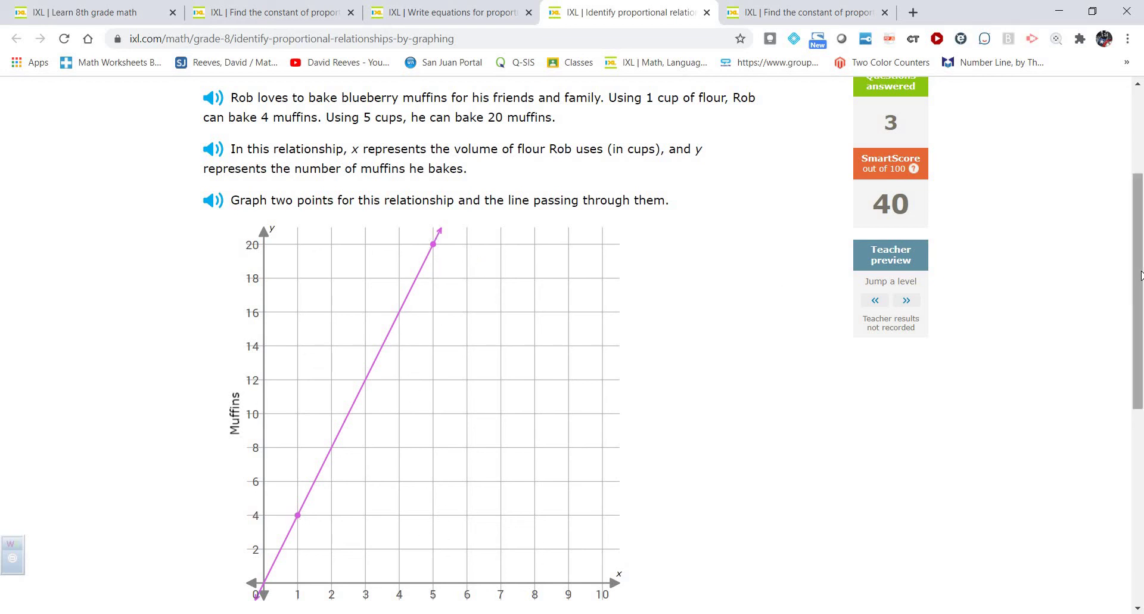
Answer yes to whether the graphed flour and muffins relationship is proportional and submit the answer.
scroll(1134, 301, "down", 1)
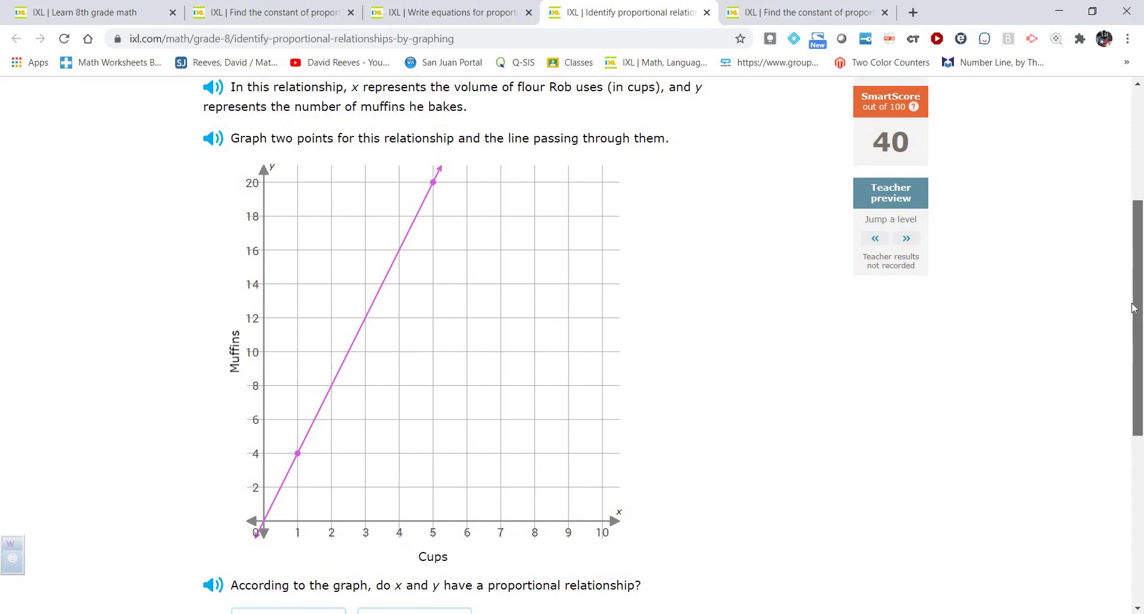
scroll(1135, 308, "down", 2)
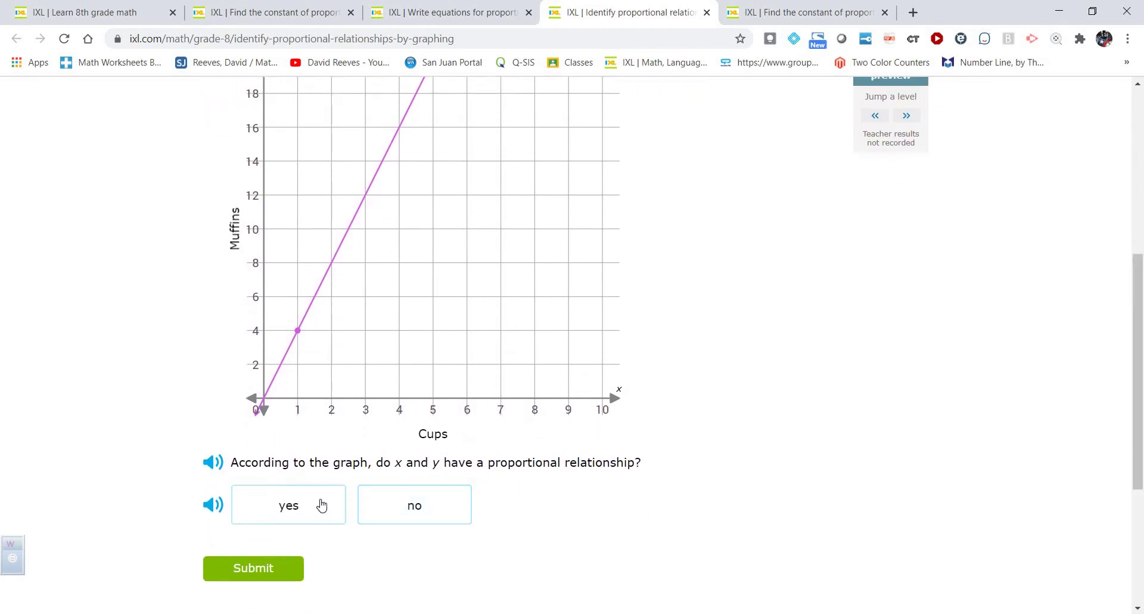
left_click(321, 505)
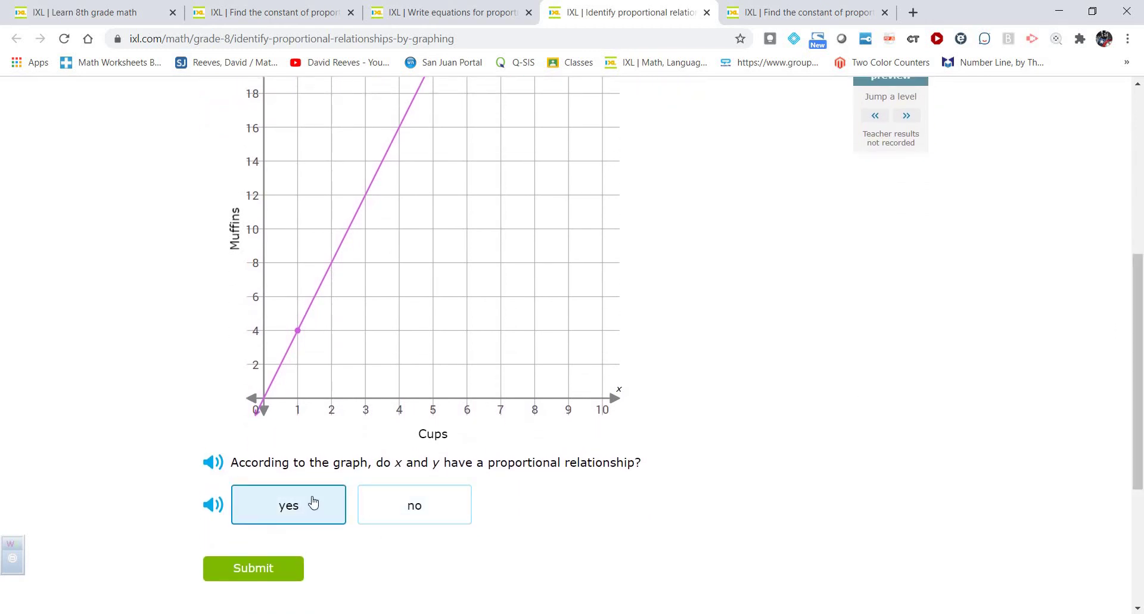
left_click(271, 565)
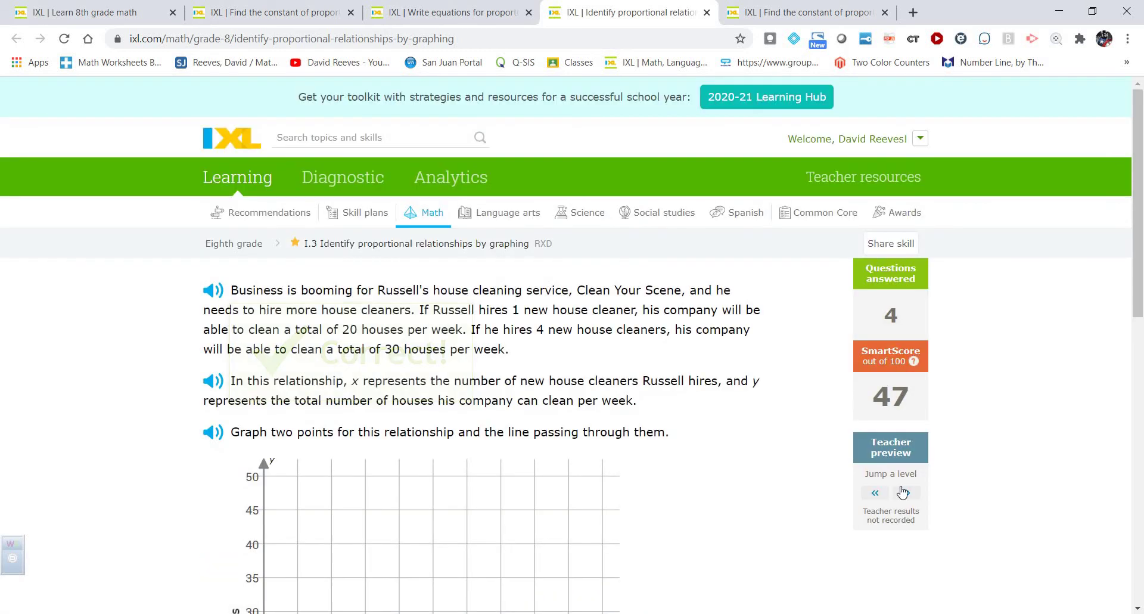
Jump ahead a level from the house cleaning problem and look over the batting cage tokens and pitches problem.
left_click(904, 492)
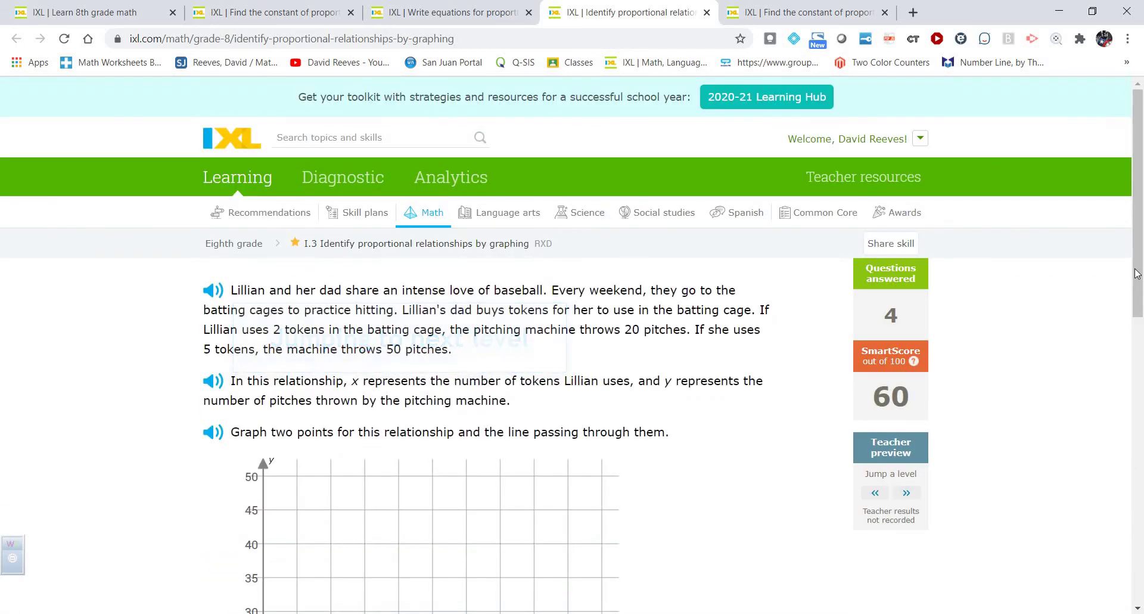
left_click_drag(1137, 272, 1114, 337)
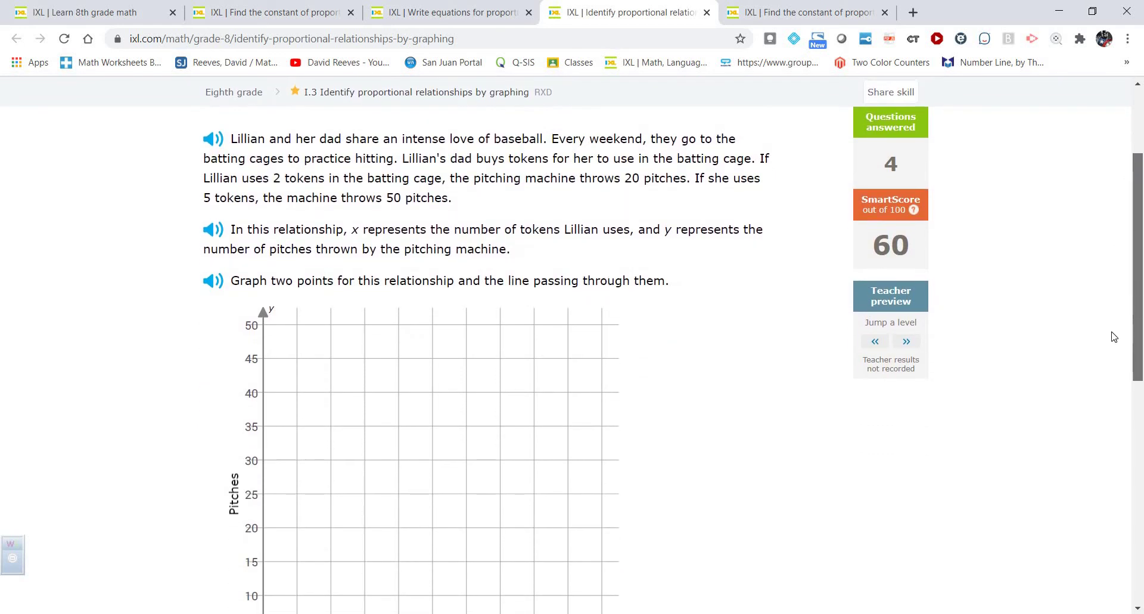
scroll(1073, 334, "down", 2)
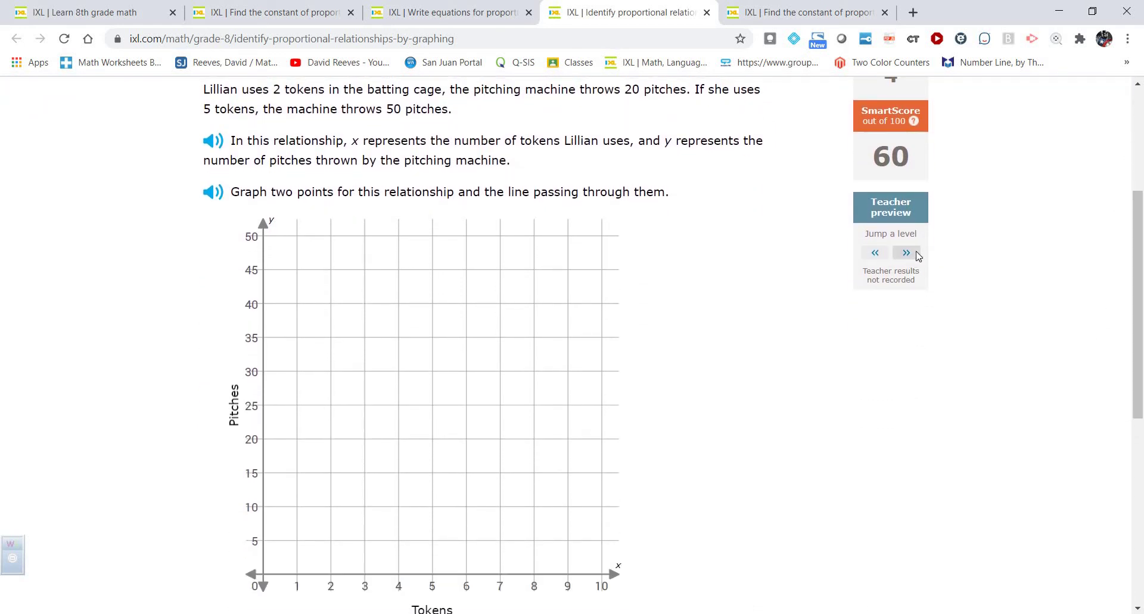
Jump ahead to the Challenge Zone and look over the hotel floors and guest rooms problem with its coordinate grid.
left_click(918, 255)
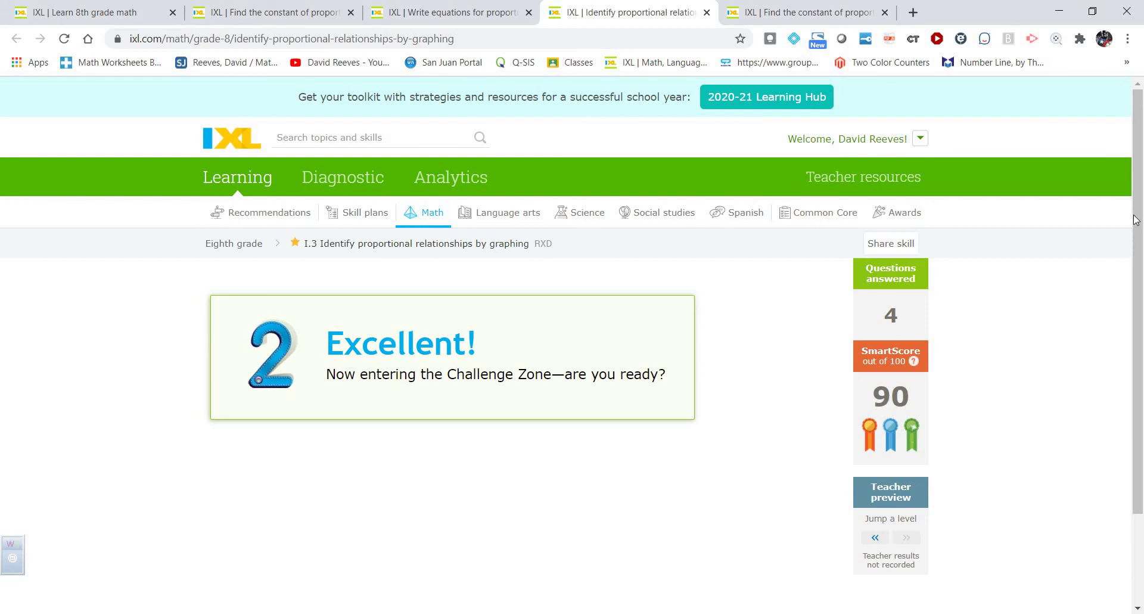
scroll(1121, 268, "down", 2)
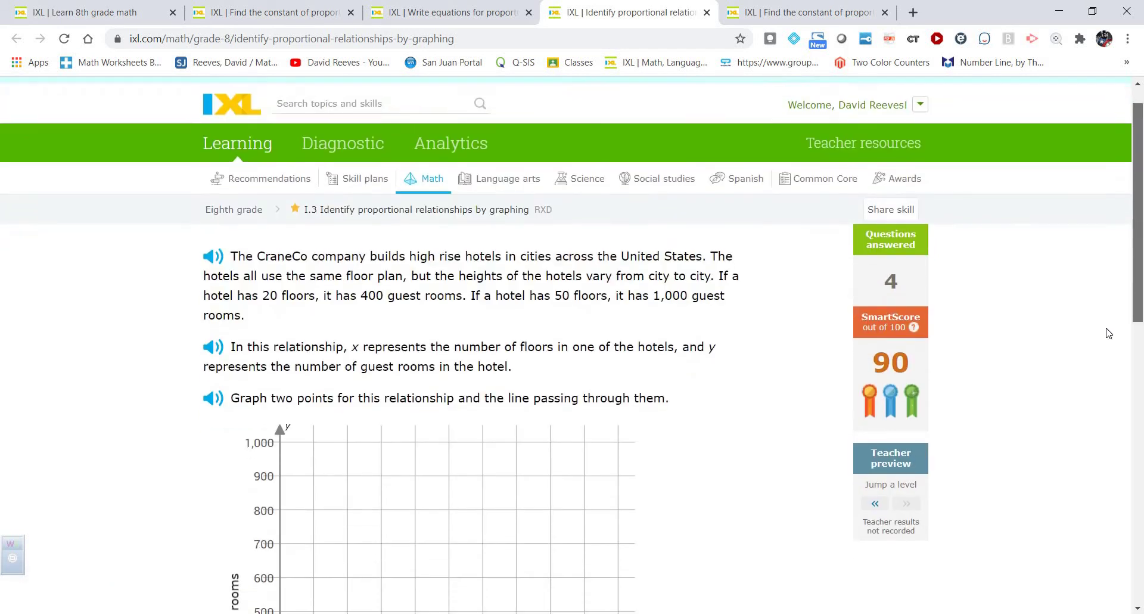
scroll(1108, 333, "down", 2)
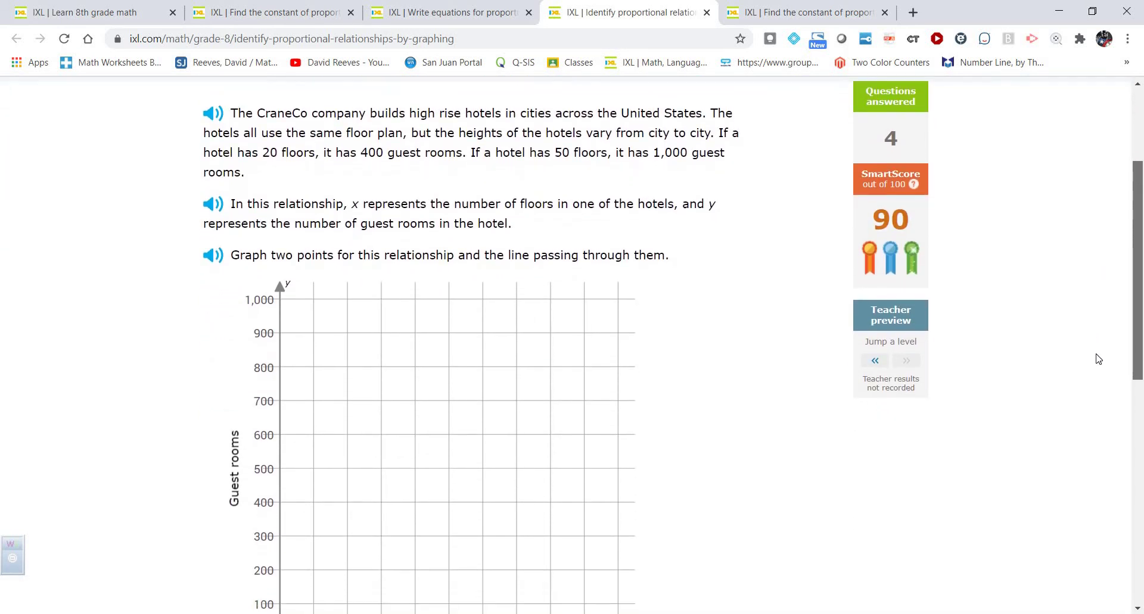
scroll(1098, 358, "down", 1)
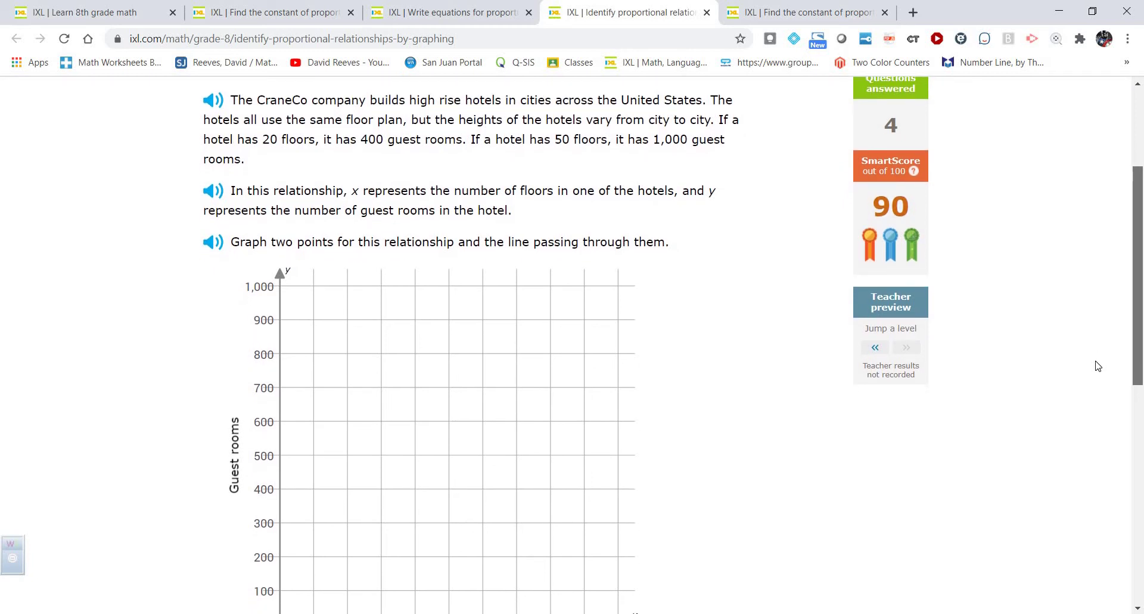
Graph the hotel floors and guest rooms relationship through the points (20, 400) and (50, 1,000).
scroll(1099, 365, "down", 1)
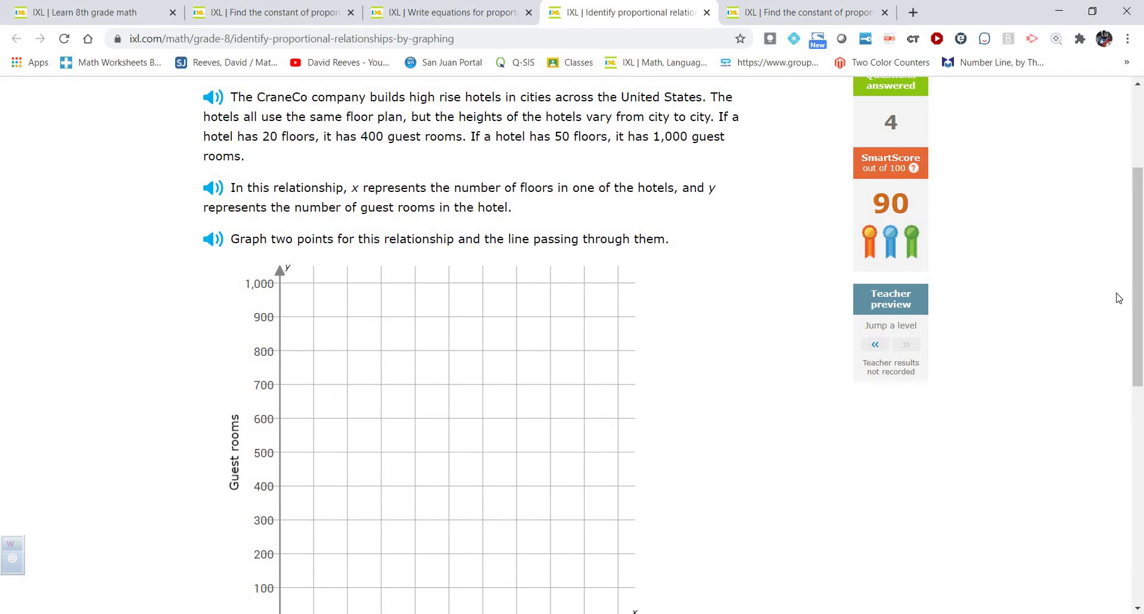
left_click_drag(1139, 309, 1138, 344)
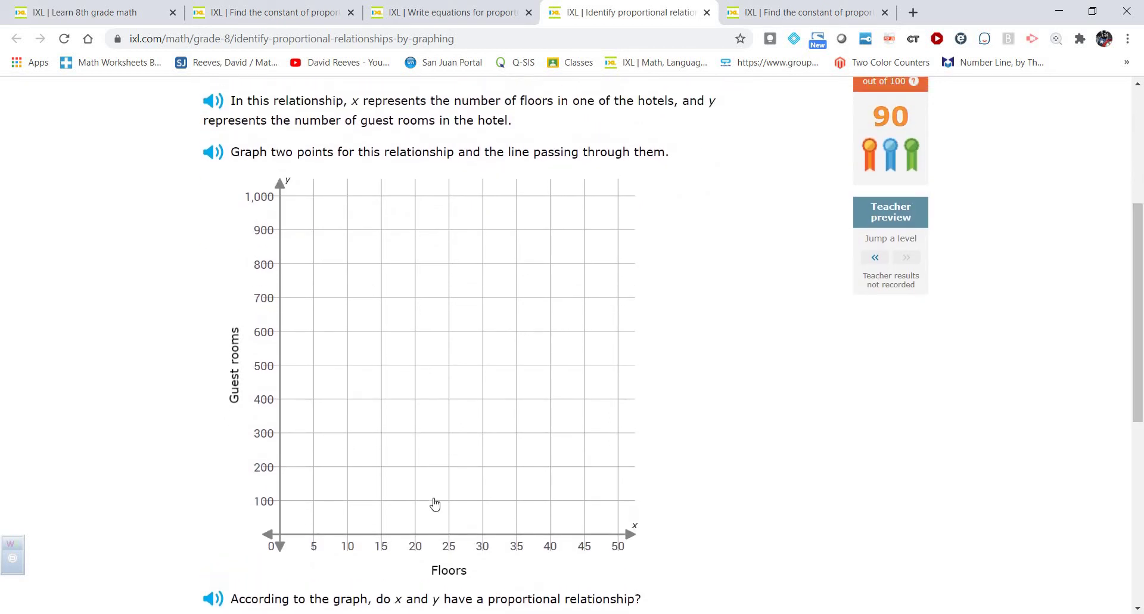
left_click(415, 399)
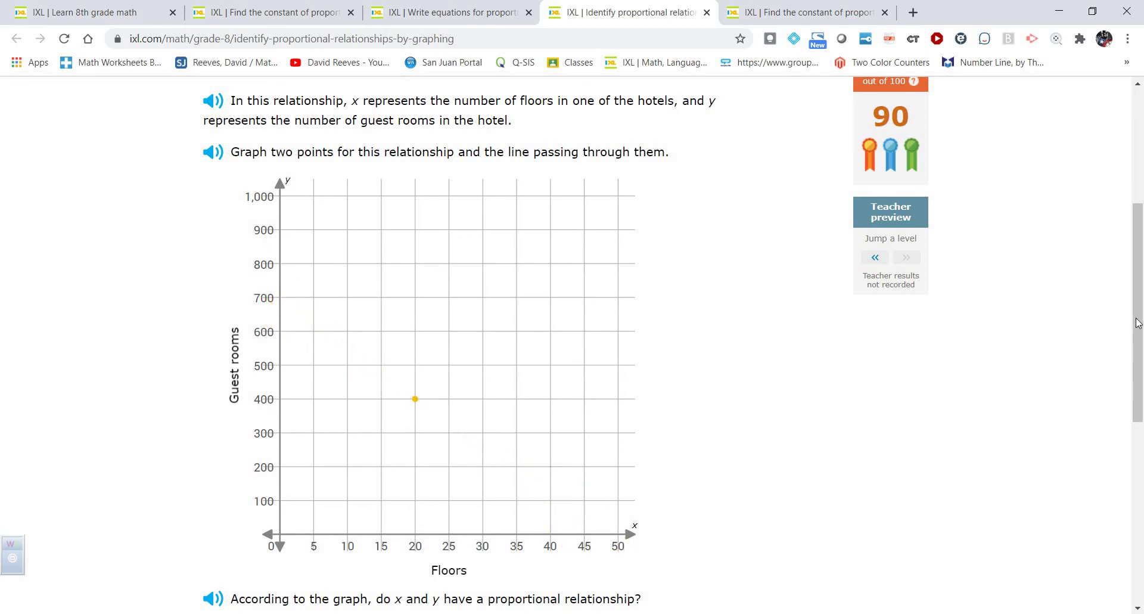
mouse_move(1138, 302)
left_mouse_down()
mouse_move(1138, 268)
mouse_move(1138, 282)
left_mouse_up()
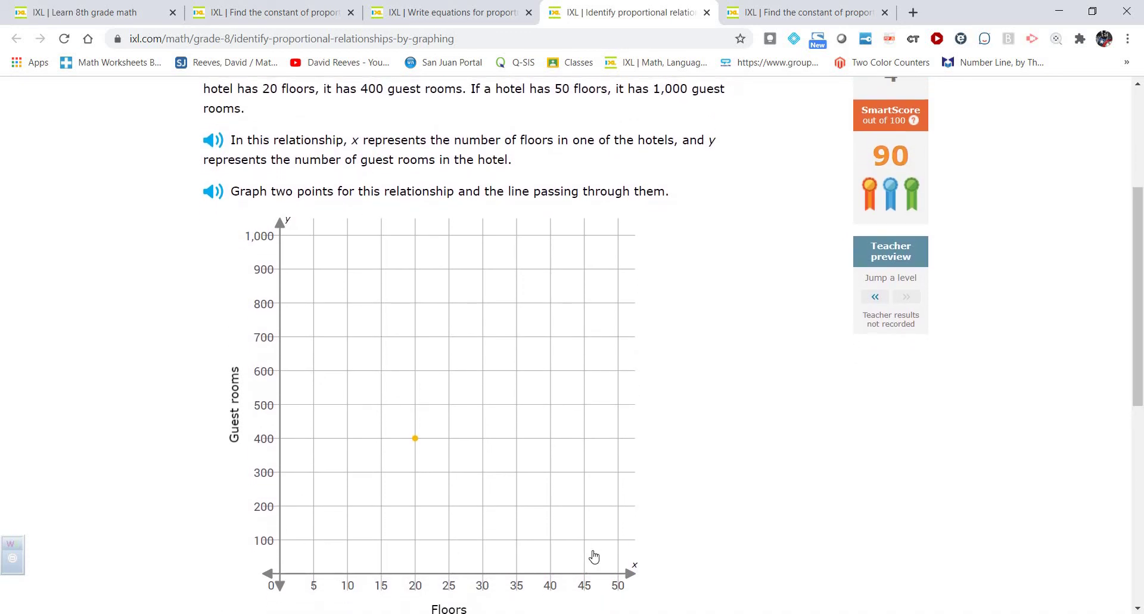
left_click(619, 237)
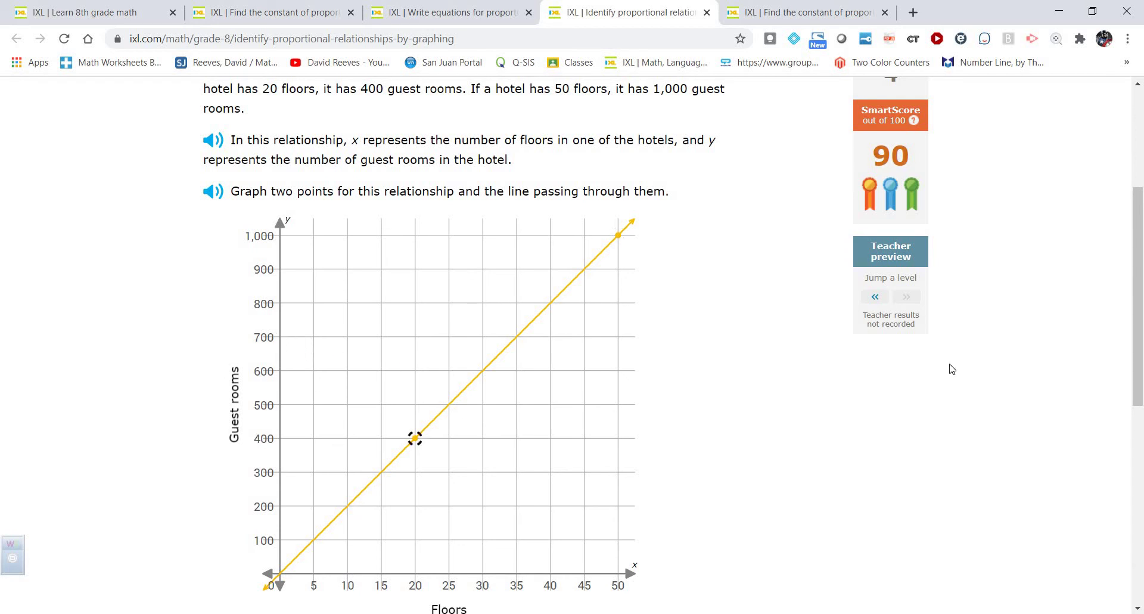
Answer yes to whether the graphed floors and guest rooms relationship is proportional and submit the answer.
scroll(1143, 313, "down", 3)
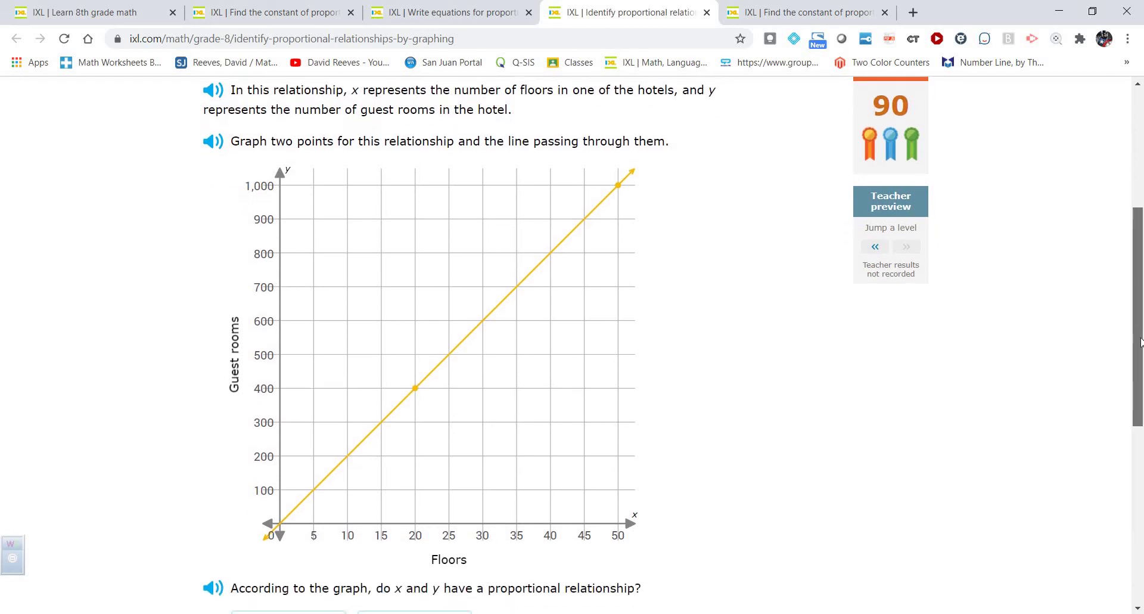
scroll(1061, 415, "down", 2)
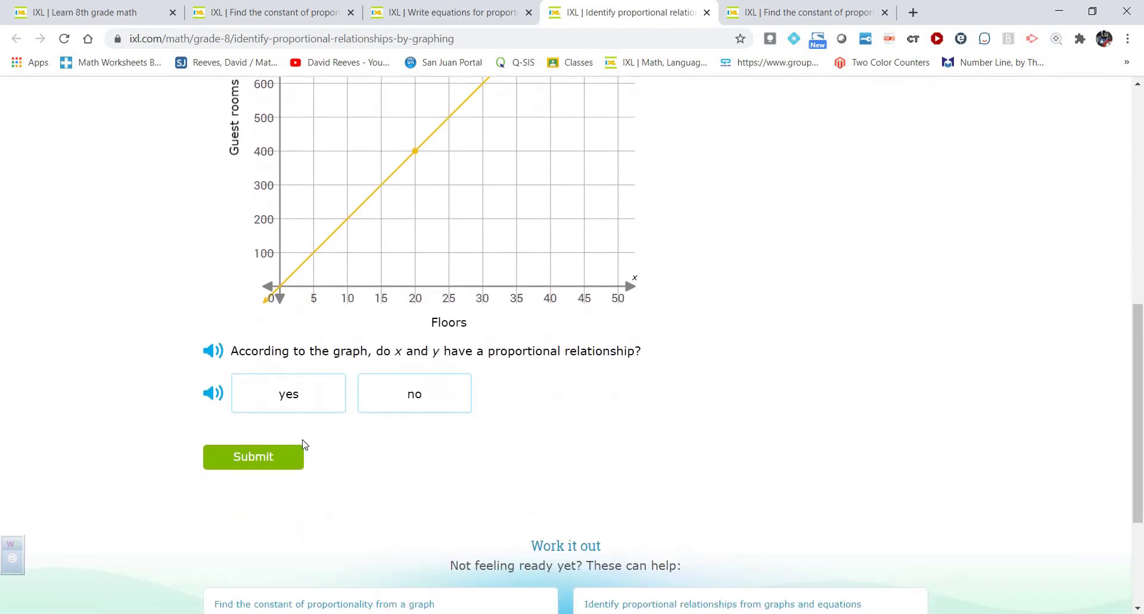
left_click(315, 397)
left_click(268, 457)
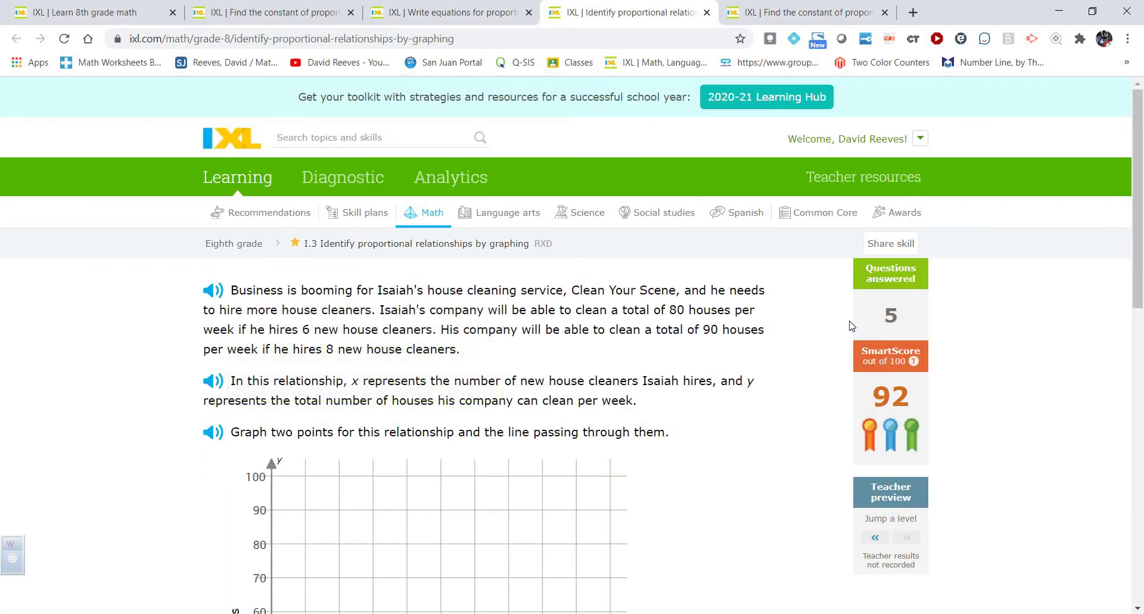
Switch to the I.4 skill, Find the constant of proportionality from a graph, and look over the snail problem.
left_click(799, 13)
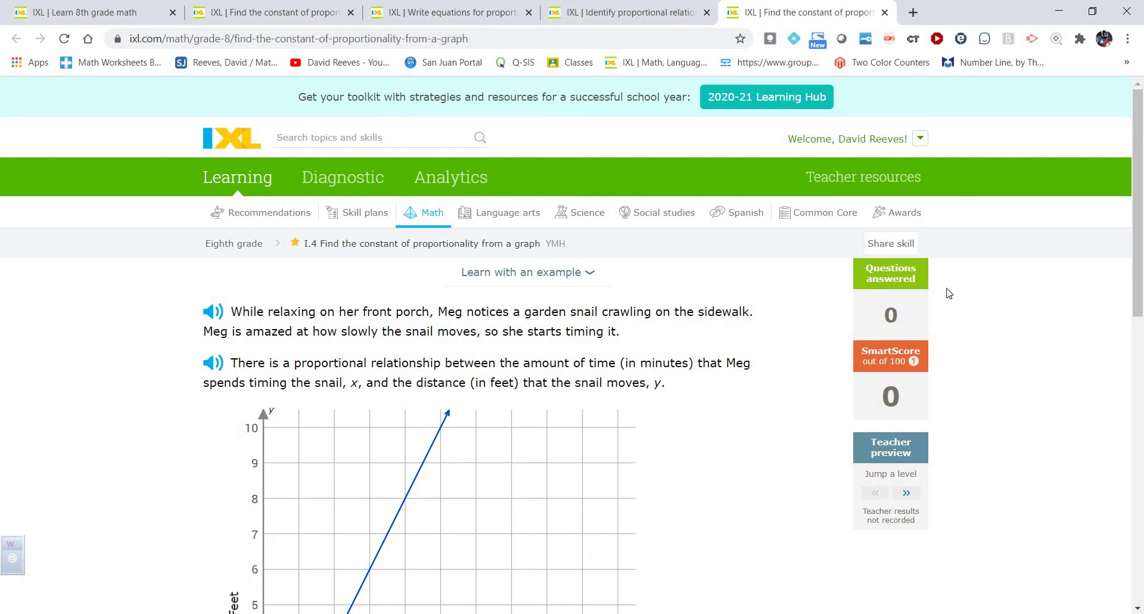
scroll(1114, 320, "down", 3)
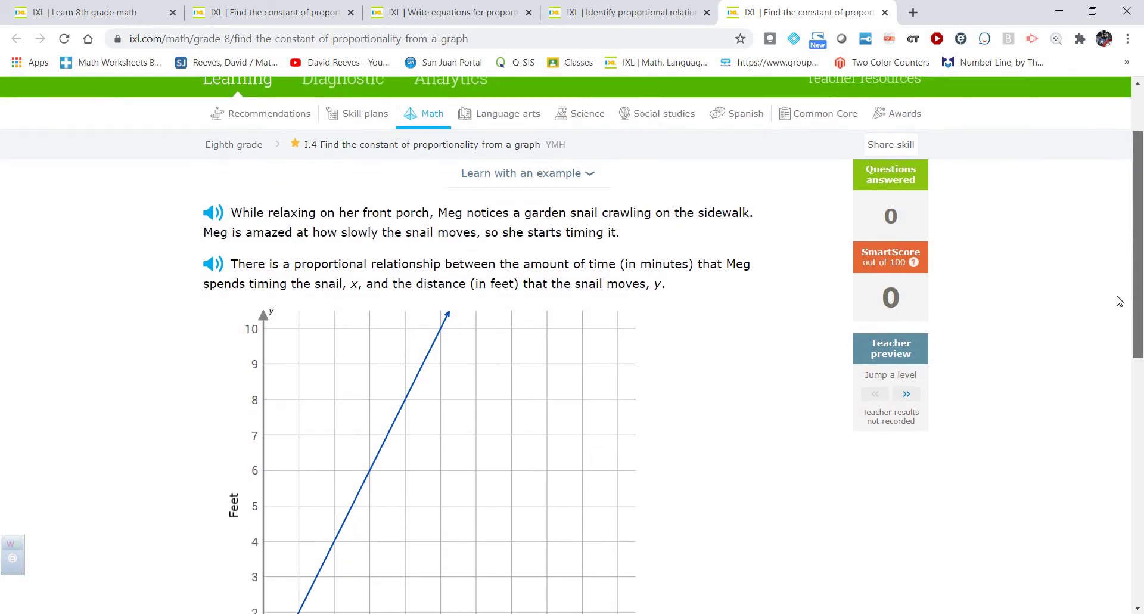
scroll(1114, 320, "down", 1)
scroll(1117, 302, "up", 1)
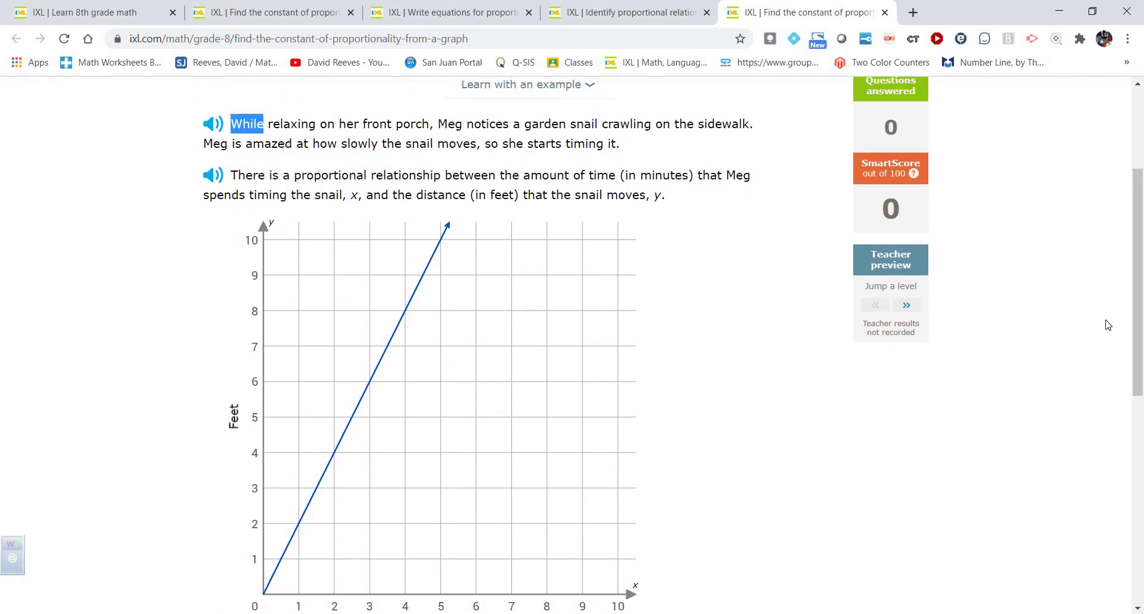
scroll(1136, 295, "down", 1)
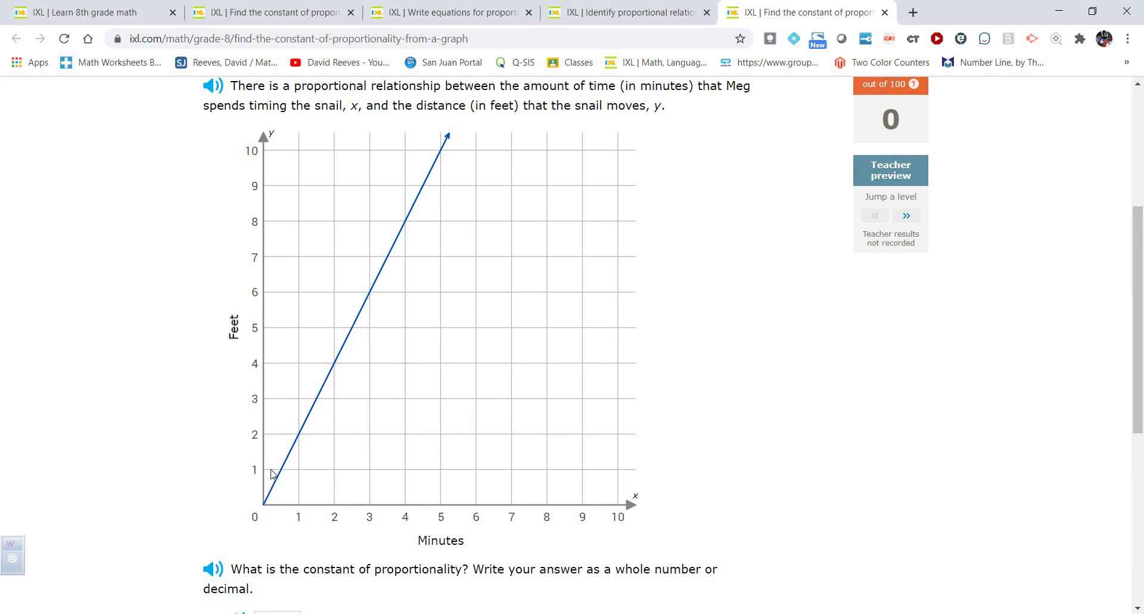
Start annotating over the snail graph and mark and label the points (1, 2) and (2, 4) on the line in red.
key("ctrl+alt+a")
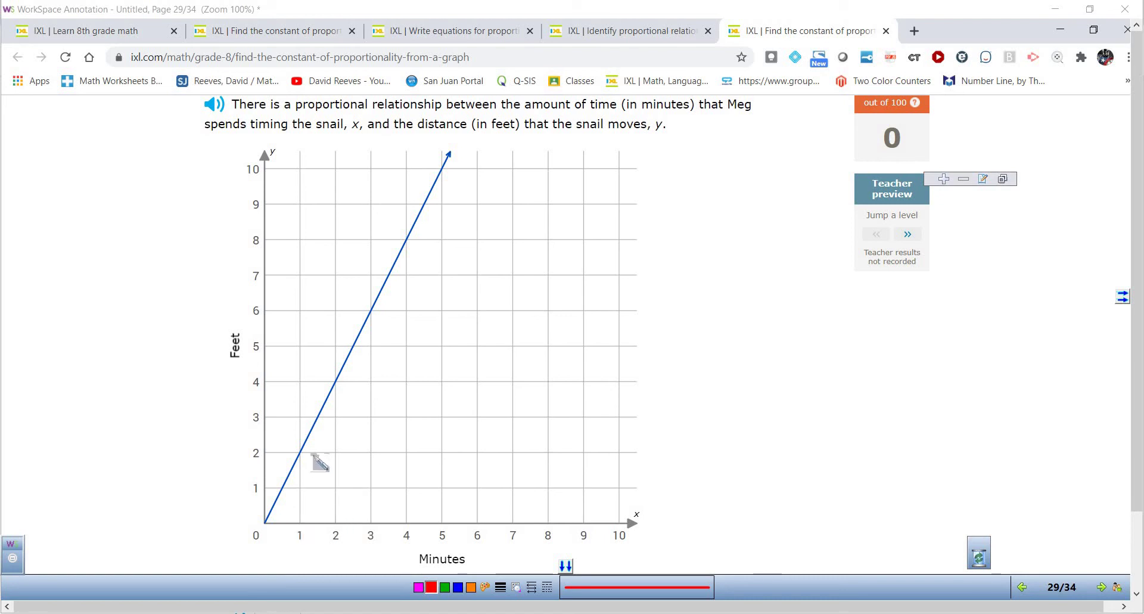
left_click(299, 451)
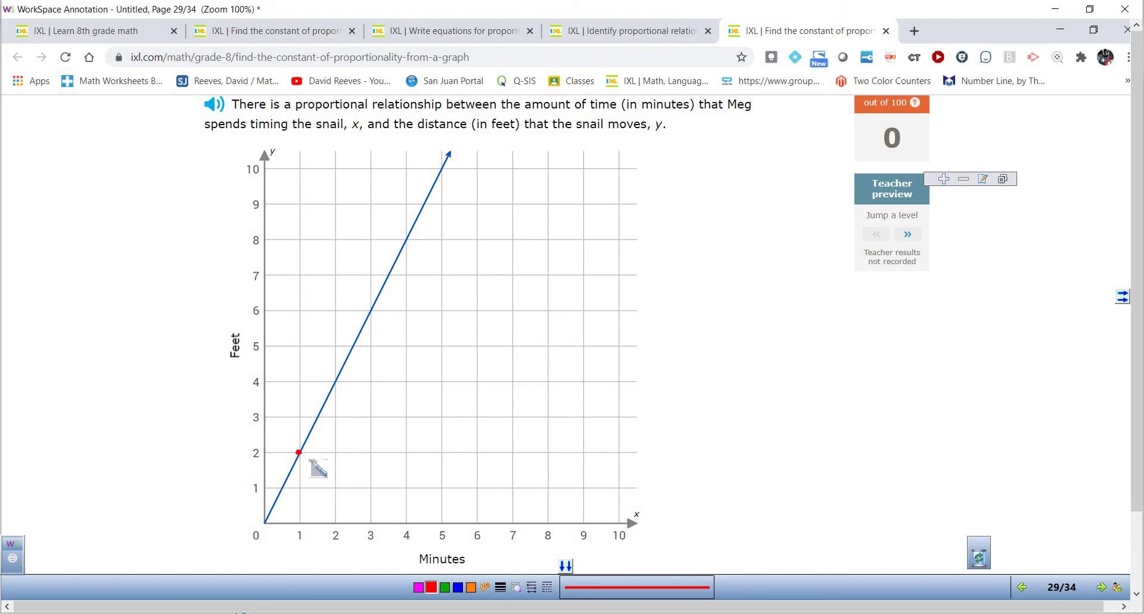
mouse_move(310, 452)
left_mouse_down()
mouse_move(307, 463)
mouse_move(337, 464)
left_mouse_up()
left_click(336, 381)
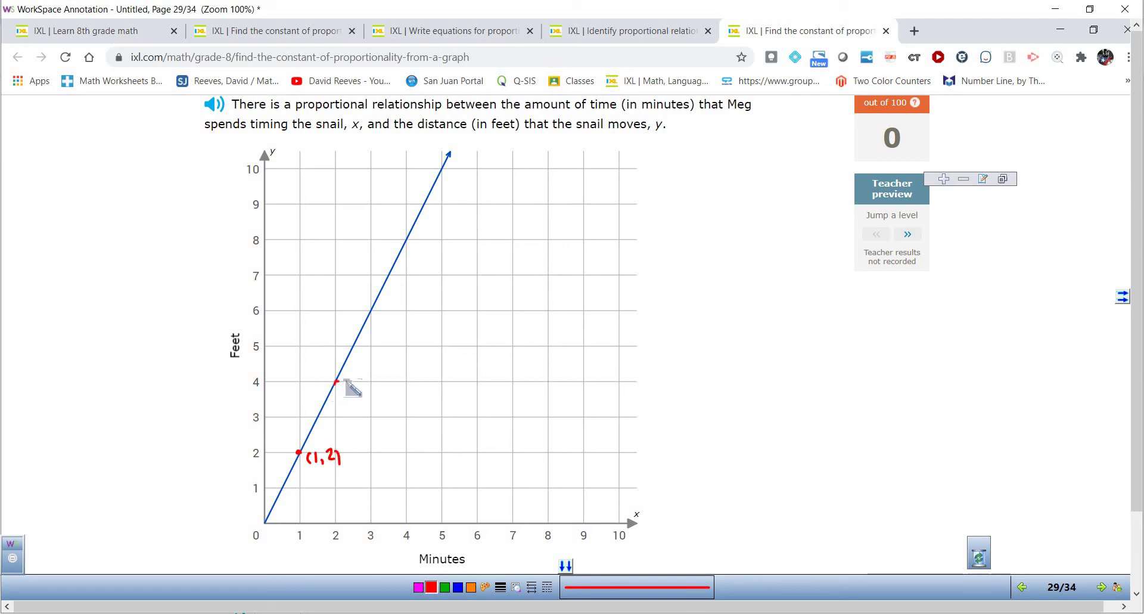
mouse_move(348, 381)
left_mouse_down()
mouse_move(347, 394)
mouse_move(362, 395)
left_mouse_up()
left_click_drag(368, 380, 376, 385)
left_click_drag(374, 379, 374, 395)
left_click_drag(380, 377, 383, 396)
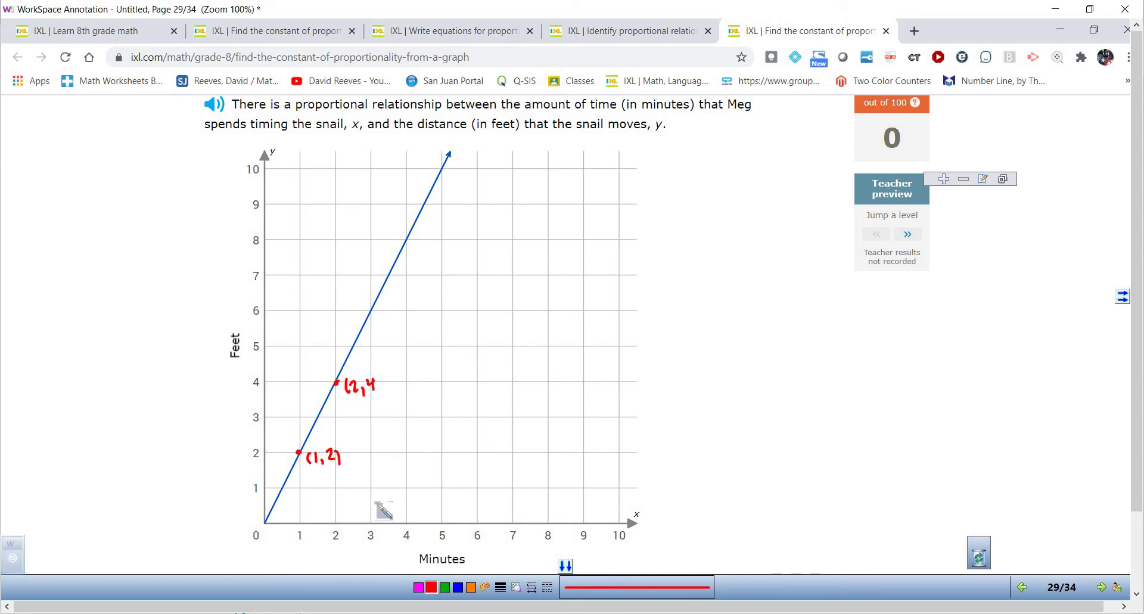
Mark and label the points (3, 6) and (4, 8) on the snail graph's line in red.
left_click(371, 311)
mouse_move(385, 308)
left_mouse_down()
mouse_move(383, 321)
mouse_move(407, 319)
left_mouse_up()
left_click_drag(415, 306, 419, 324)
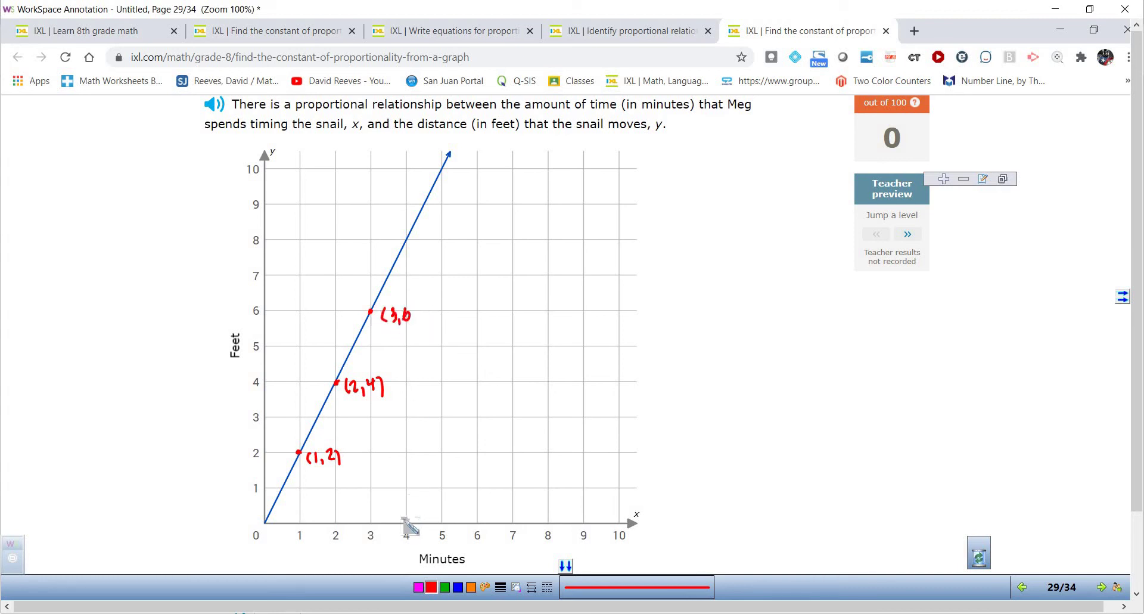
left_click(407, 242)
mouse_move(423, 237)
left_mouse_down()
mouse_move(421, 250)
mouse_move(432, 245)
left_mouse_up()
left_click_drag(429, 236, 430, 252)
left_click_drag(439, 246, 456, 250)
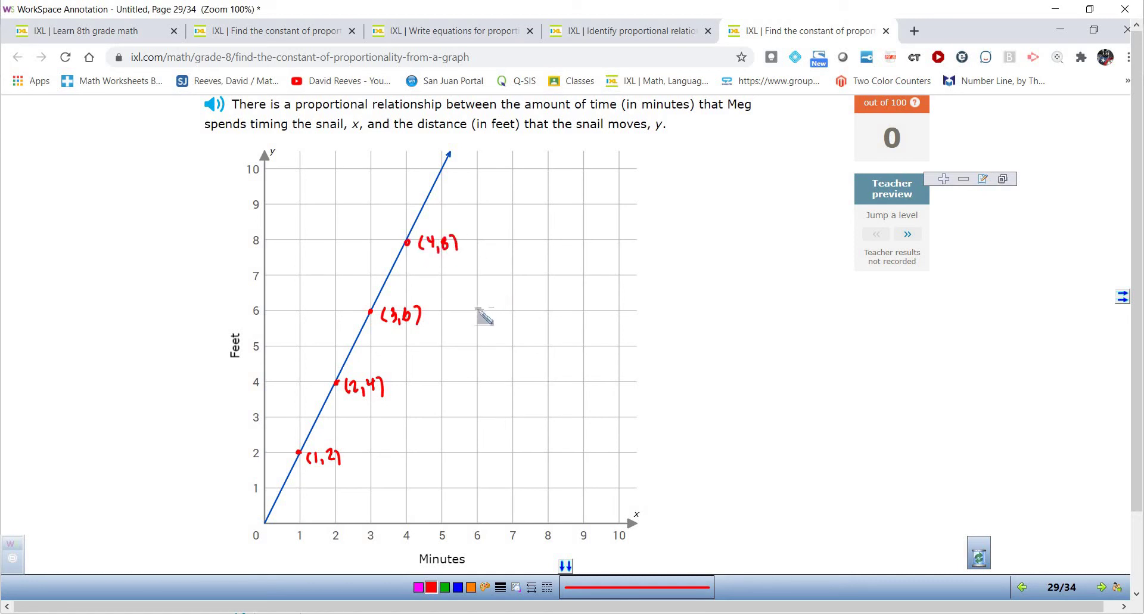
Handwrite the equation y = 2x beside the graph, undoing a first version with 2·x, and write k = 2 below it.
mouse_move(664, 339)
left_mouse_down()
mouse_move(666, 362)
mouse_move(689, 340)
left_mouse_up()
left_click_drag(682, 348, 726, 346)
left_click(709, 345)
left_click_drag(726, 335, 717, 347)
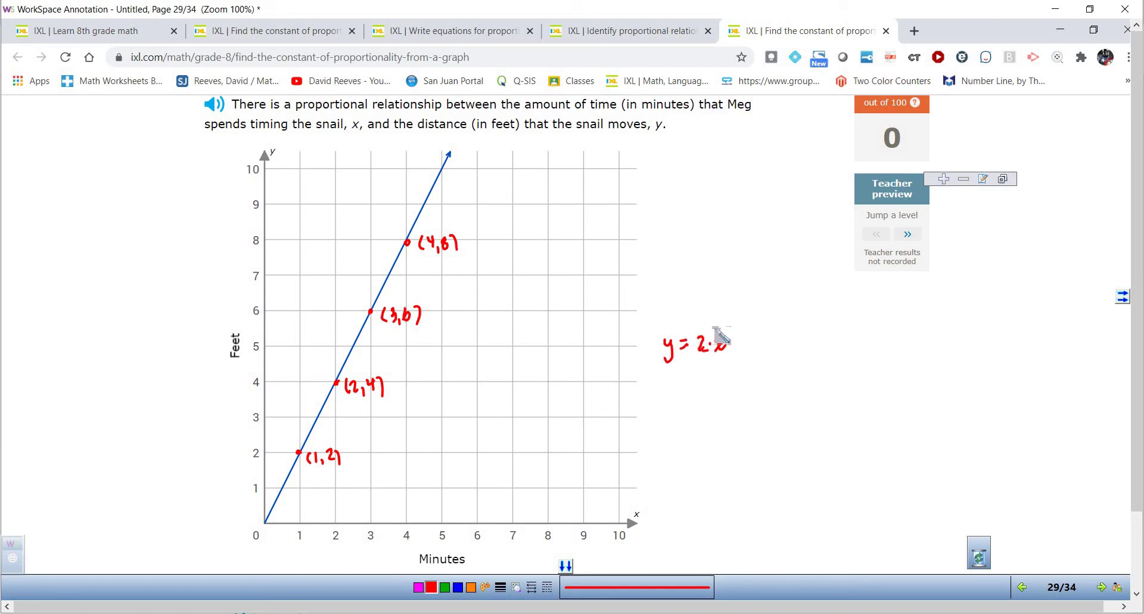
key("ctrl+z")
key("ctrl+z")
key("ctrl+z")
key("ctrl+z")
left_click(727, 252)
left_click_drag(698, 335, 716, 347)
mouse_move(716, 337)
left_mouse_down()
mouse_move(684, 397)
mouse_move(703, 387)
left_mouse_up()
left_click_drag(697, 392, 718, 395)
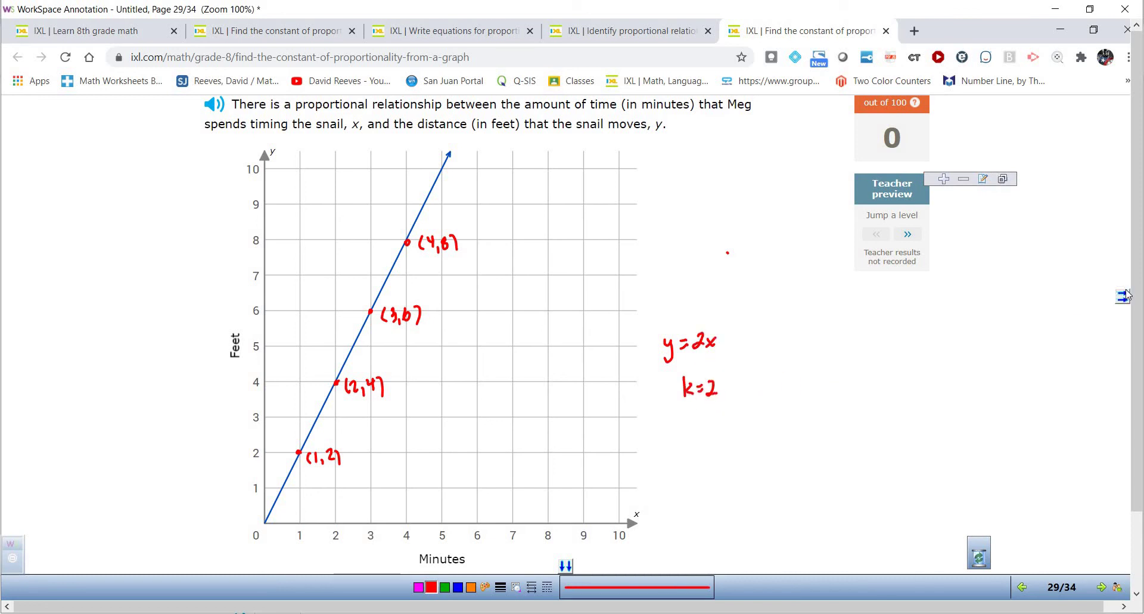
Close the annotation and submit 2 feet per minute as the snail problem's constant of proportionality.
scroll(1127, 351, "down", 3)
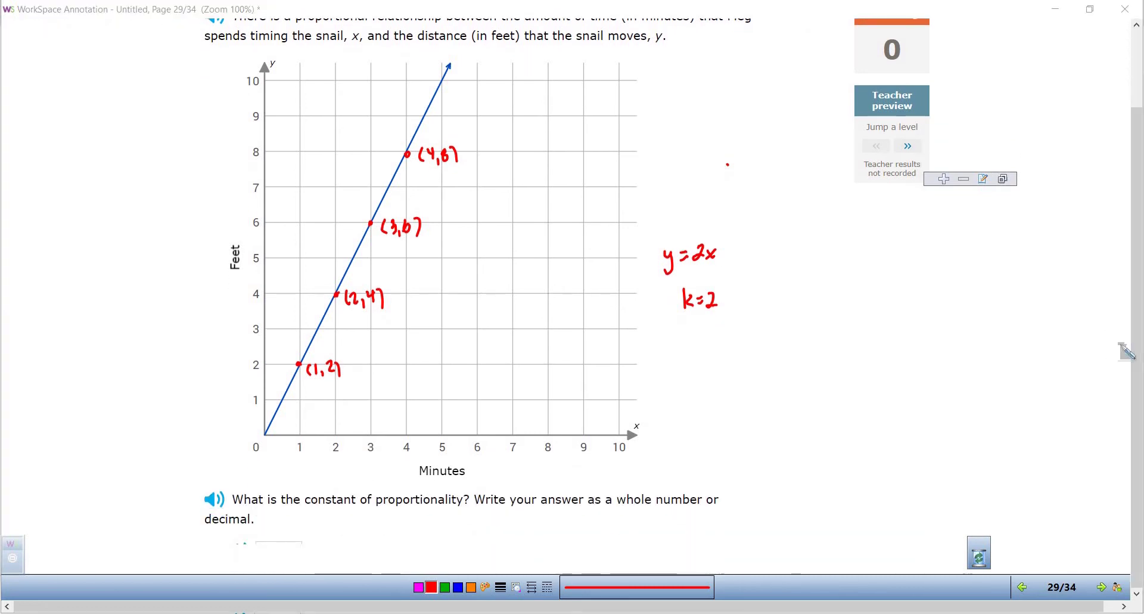
key("Escape")
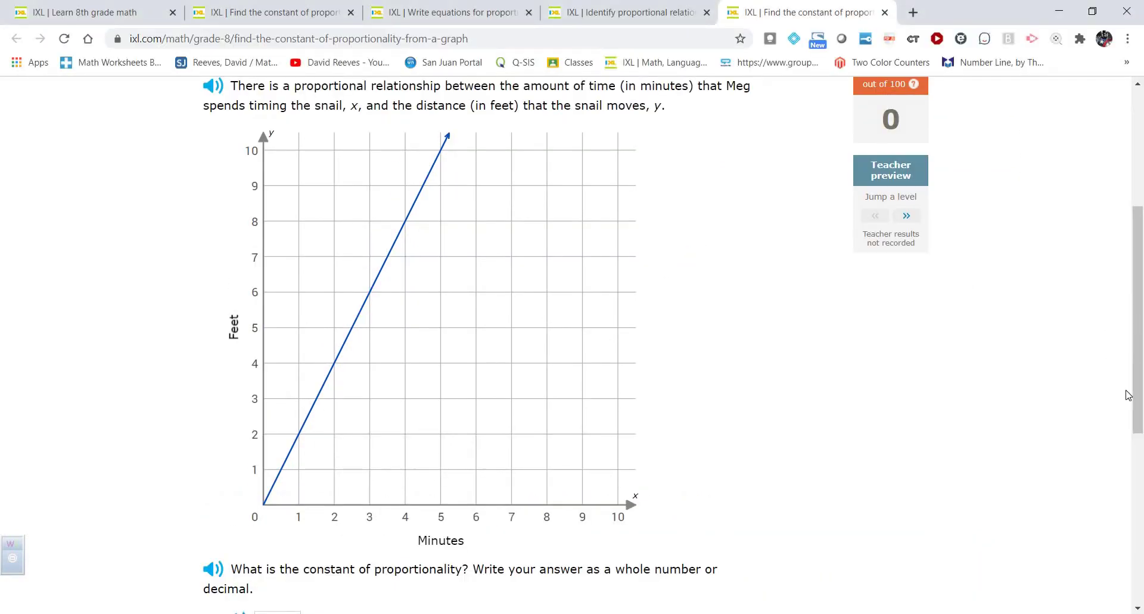
scroll(1128, 394, "down", 3)
left_click(295, 431)
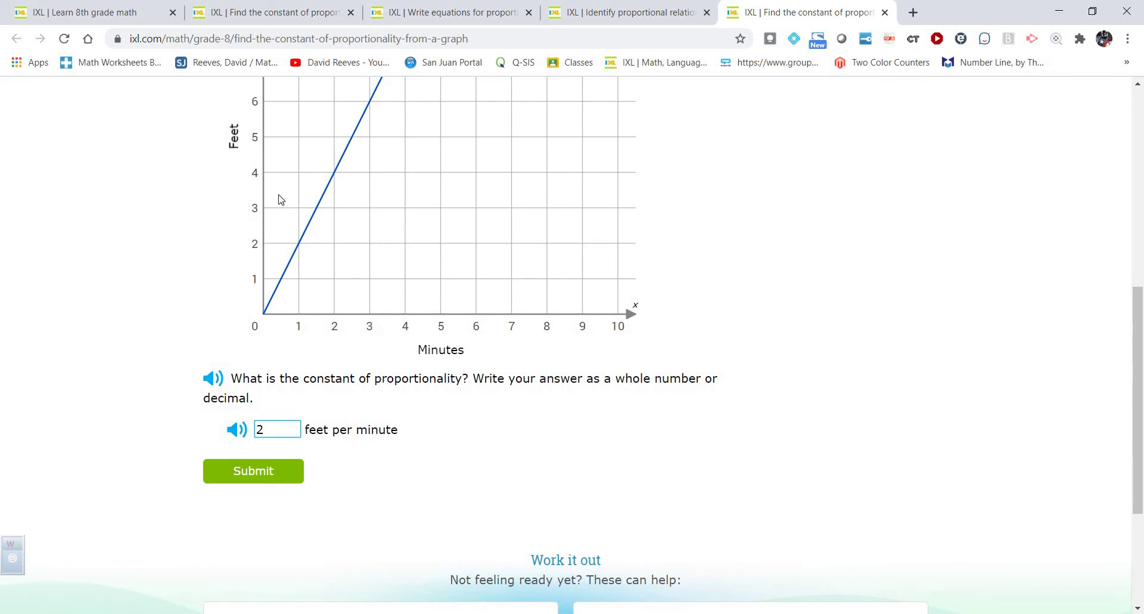
left_click(233, 474)
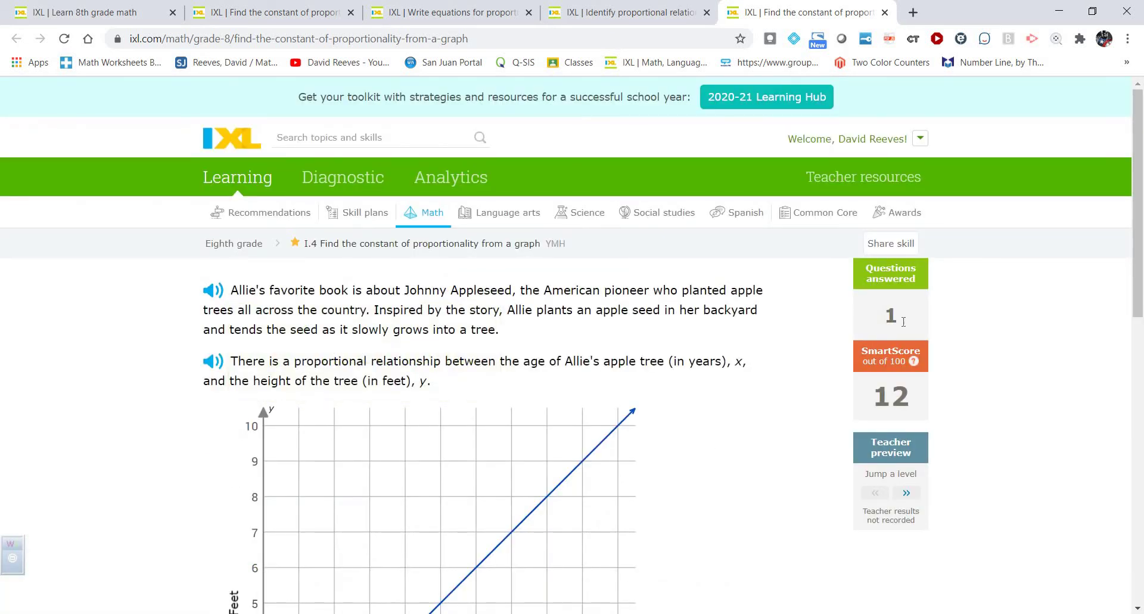
Submit 1 foot per year as the constant of proportionality for the apple tree graph.
left_click_drag(1138, 206, 1139, 295)
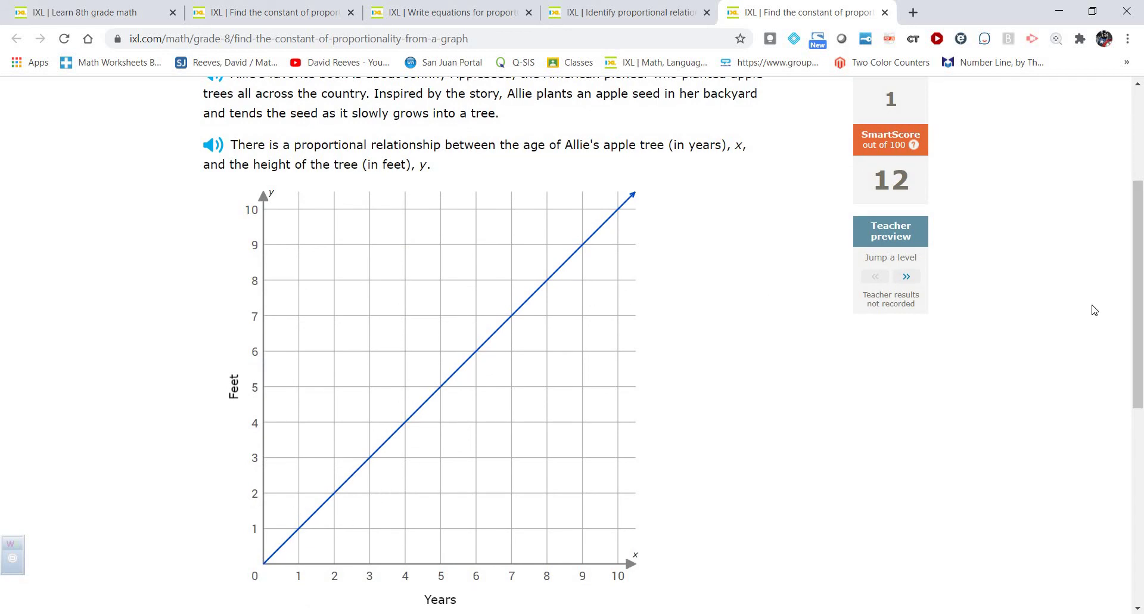
left_click_drag(1138, 307, 1138, 373)
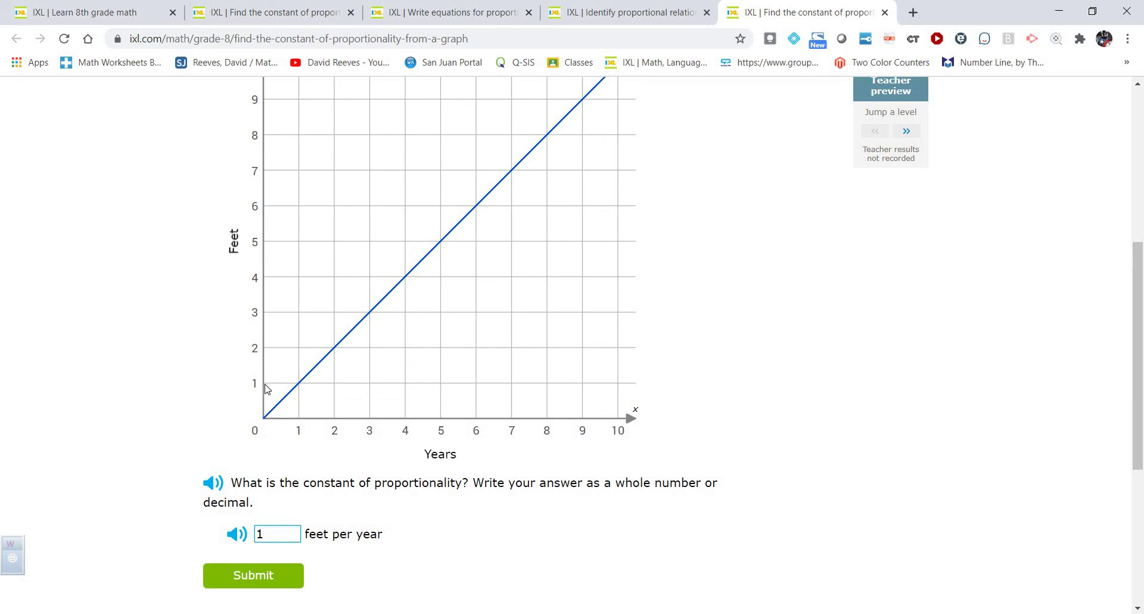
left_click(273, 574)
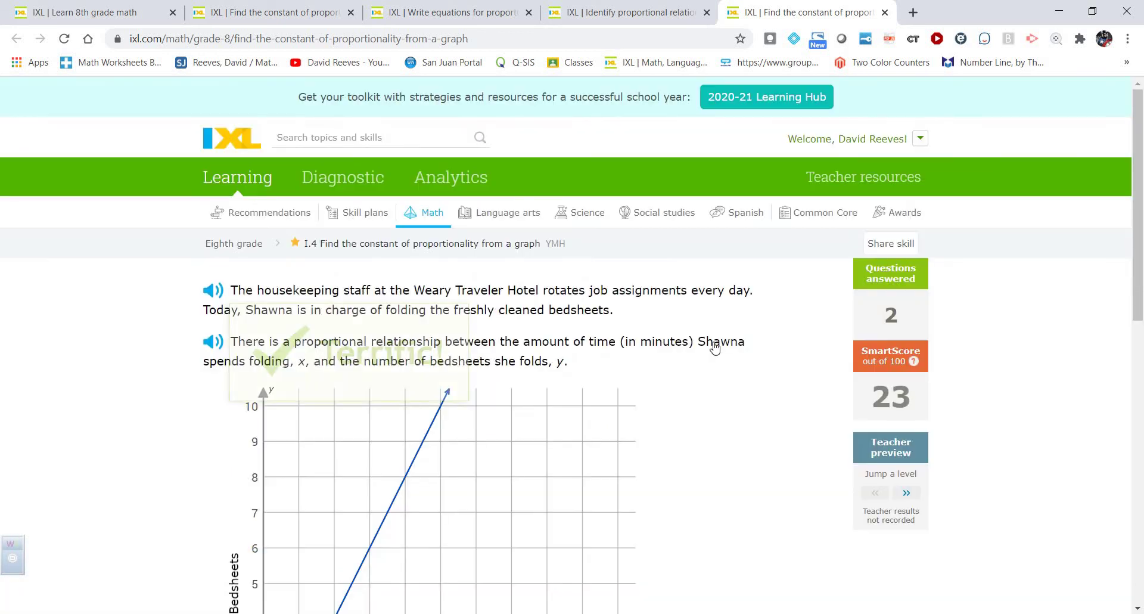
Jump ahead a level from the bedsheets problem and submit 2 dollars per pair of socks as the constant of proportionality.
left_click(912, 491)
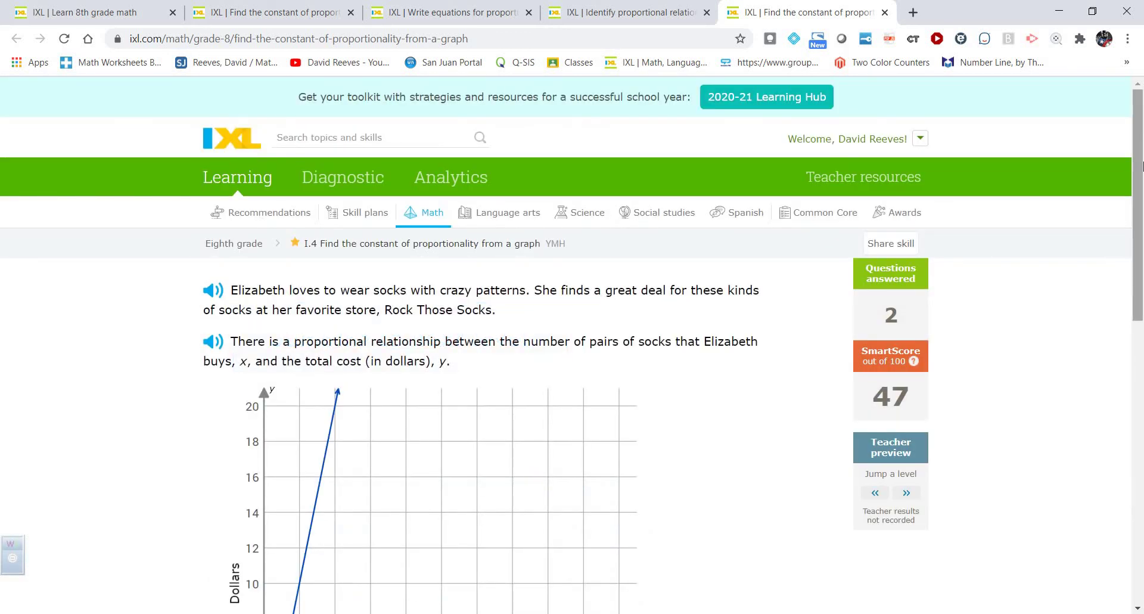
left_click_drag(1140, 126, 1141, 210)
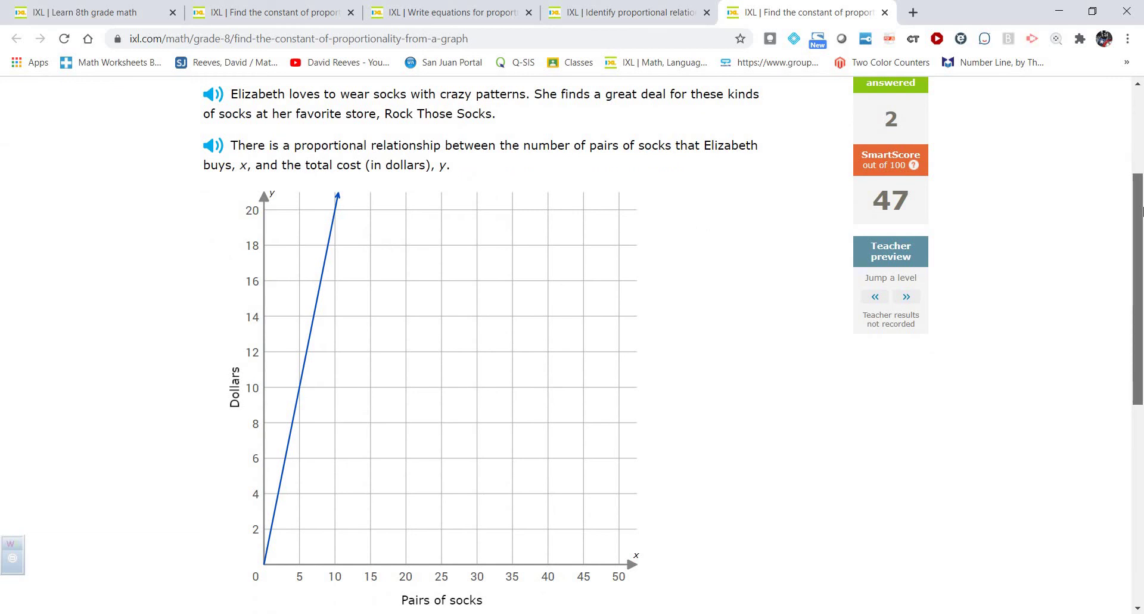
scroll(1141, 229, "down", 1)
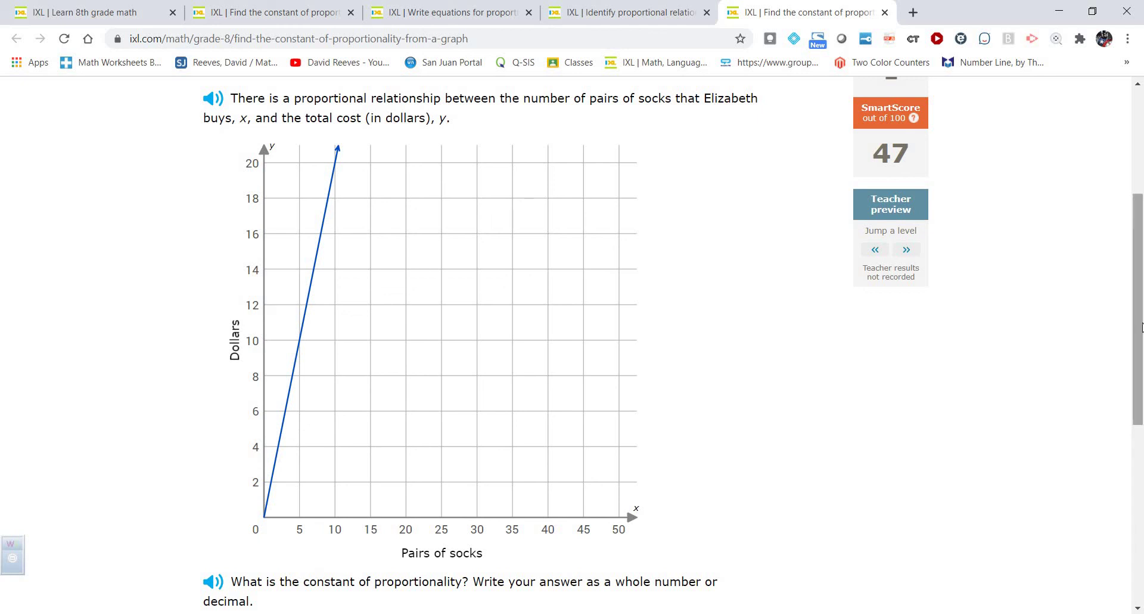
left_click_drag(1143, 340, 1143, 449)
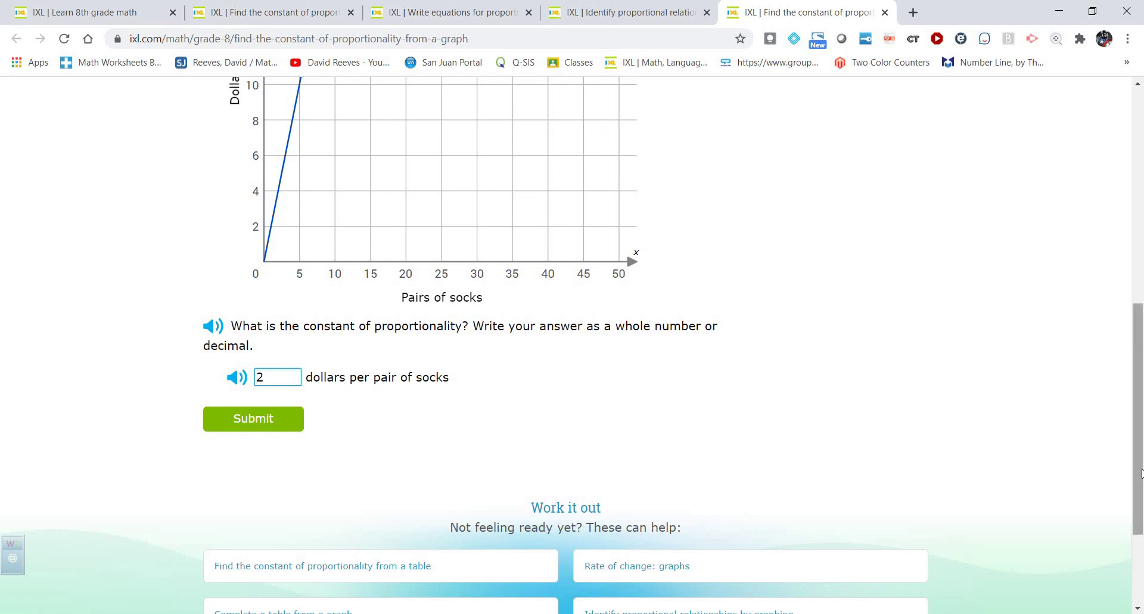
left_click(290, 420)
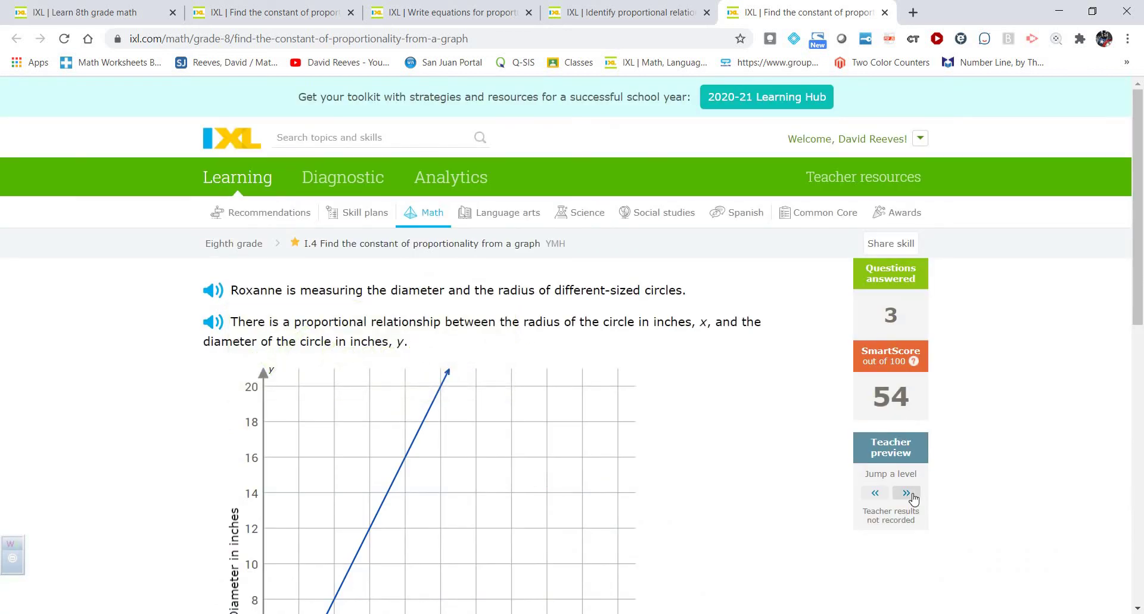
Jump ahead a level from the circle diameter problem and look over the graph of days and memorized lines.
left_click(913, 496)
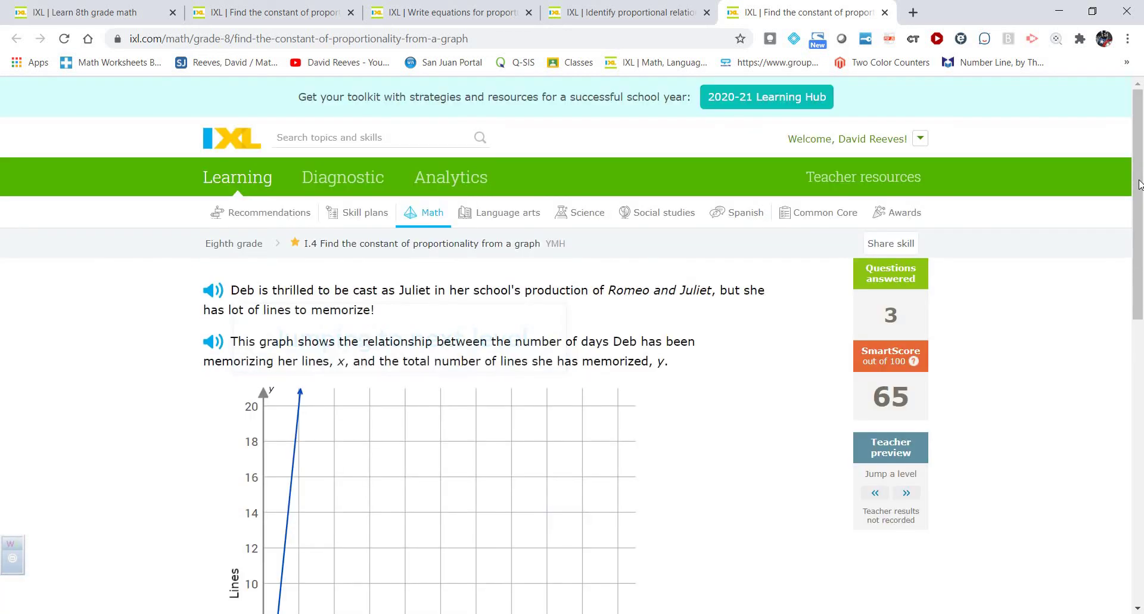
left_click_drag(1143, 221, 1142, 271)
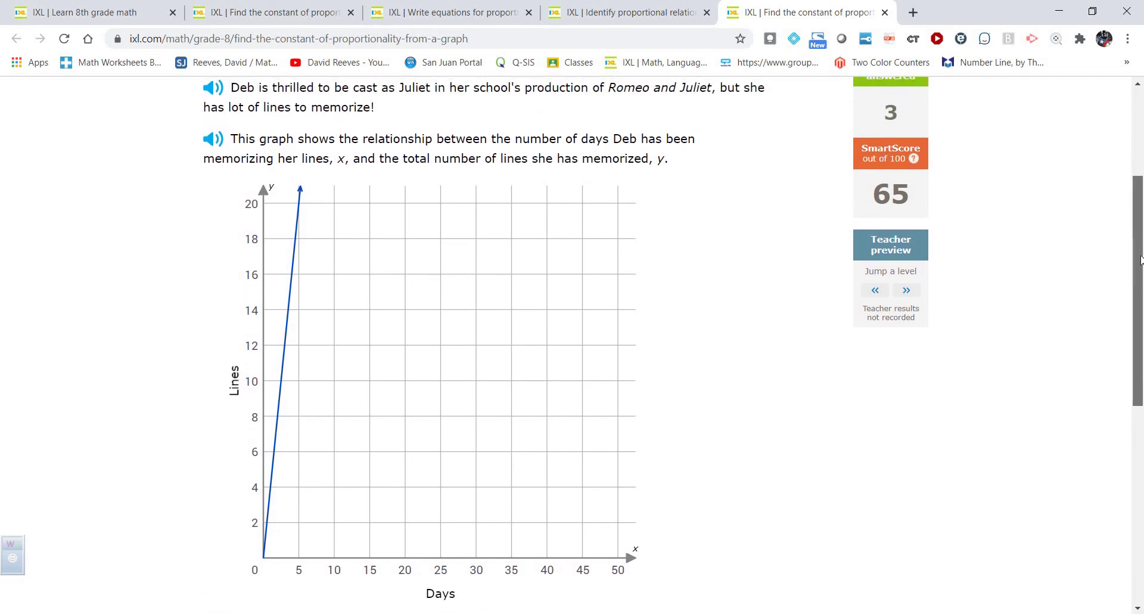
scroll(1141, 260, "up", 1)
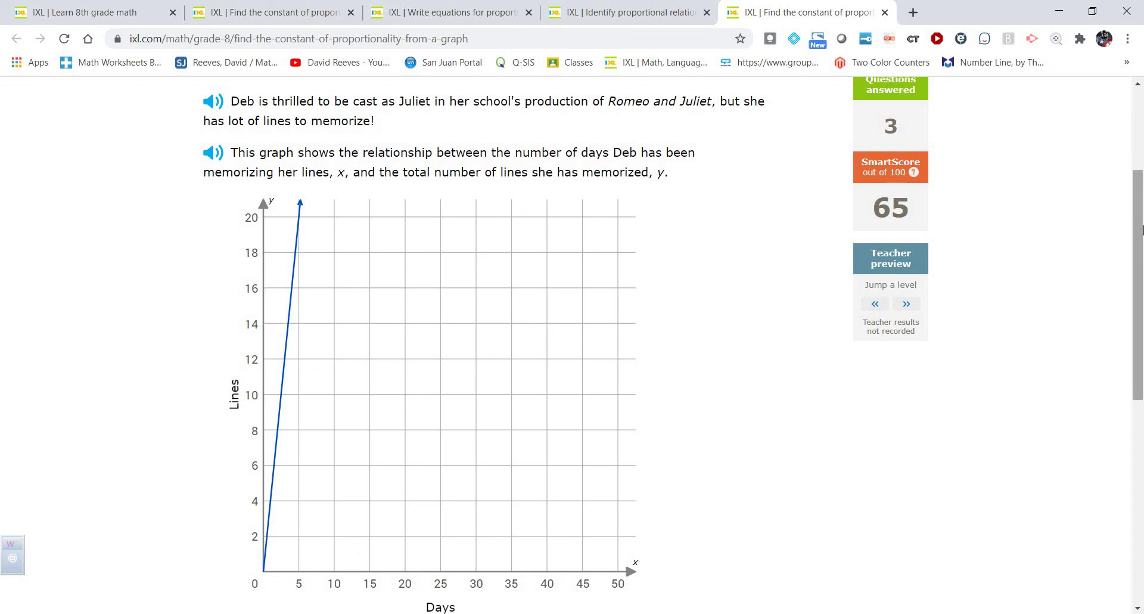
Answer that the memorized-lines graph is proportional and submit 4 lines per day as its constant of proportionality.
scroll(1142, 300, "down", 2)
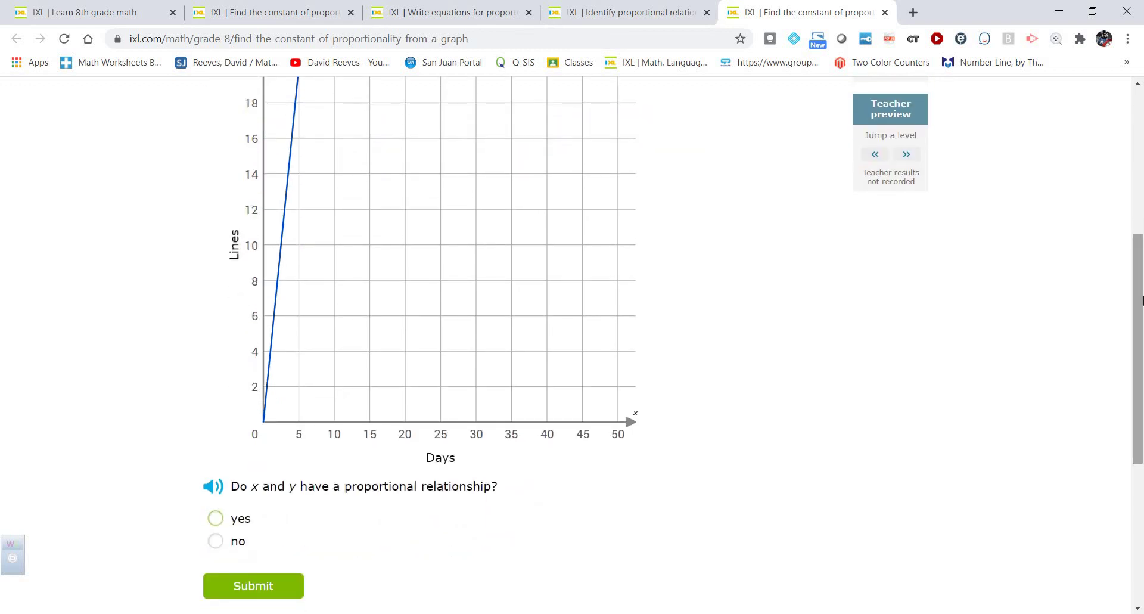
left_click(217, 521)
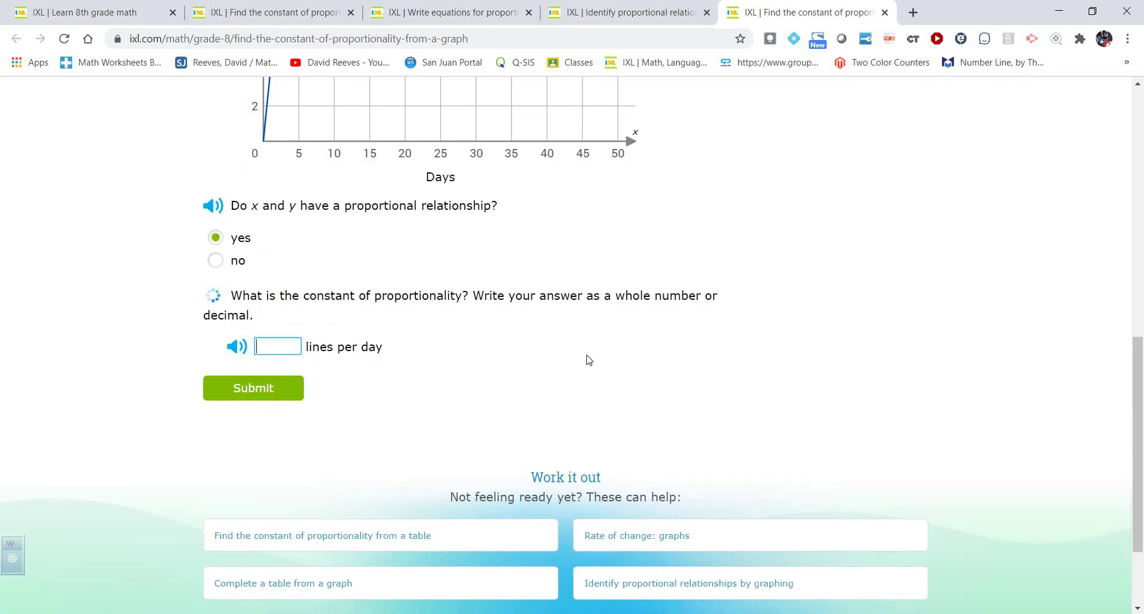
type("4")
left_click_drag(1135, 454, 1134, 318)
scroll(1125, 438, "down", 5)
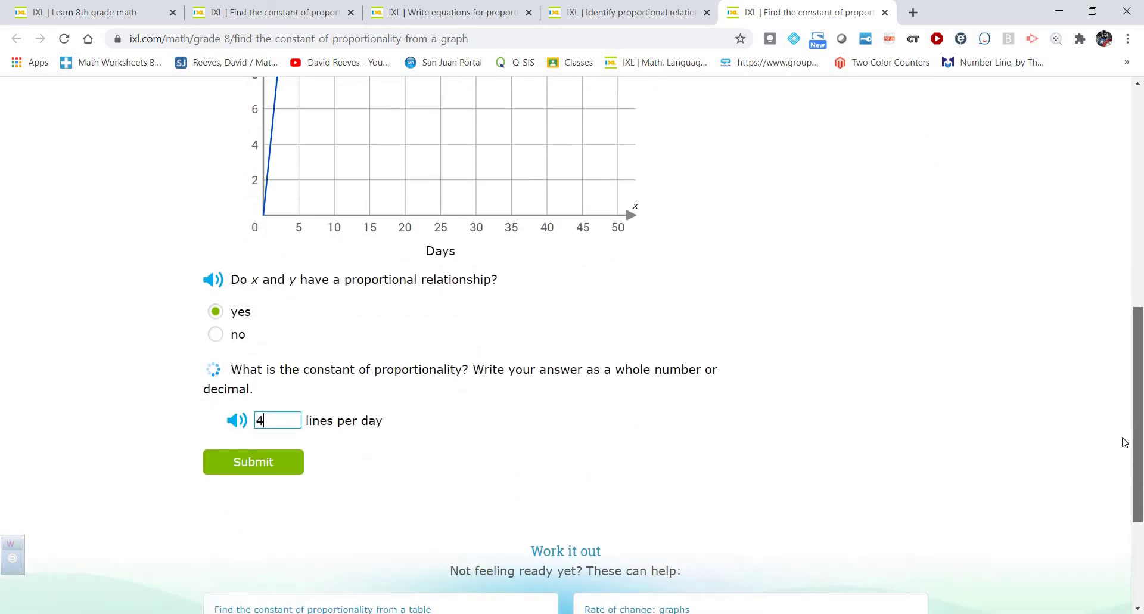
left_click(261, 418)
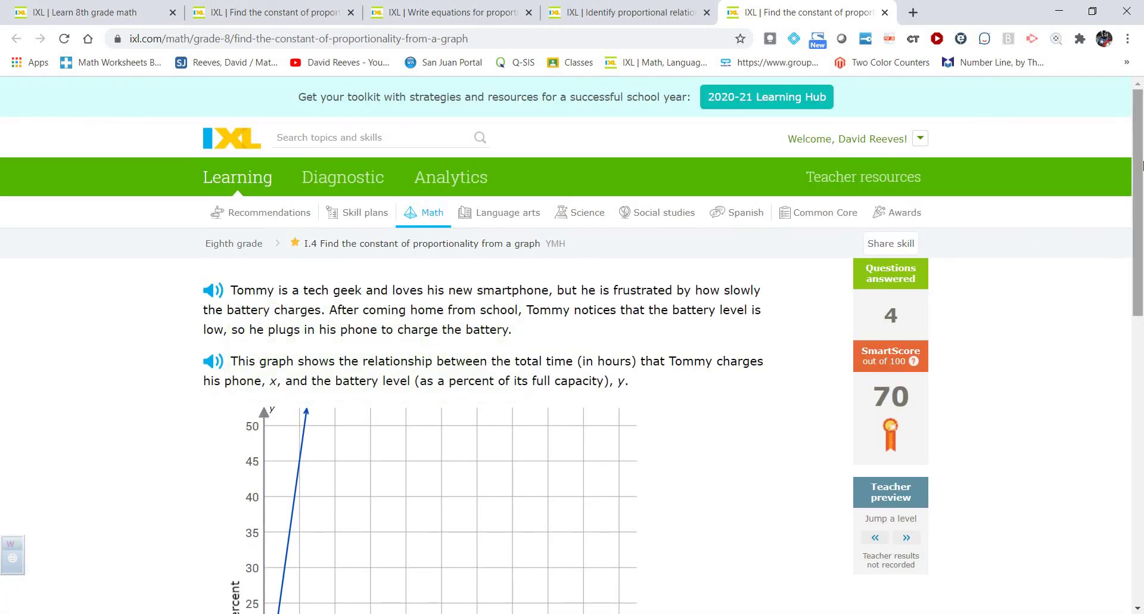
Review the phone battery charging graph and submit no to the question of whether x and y are proportional.
scroll(1140, 179, "down", 3)
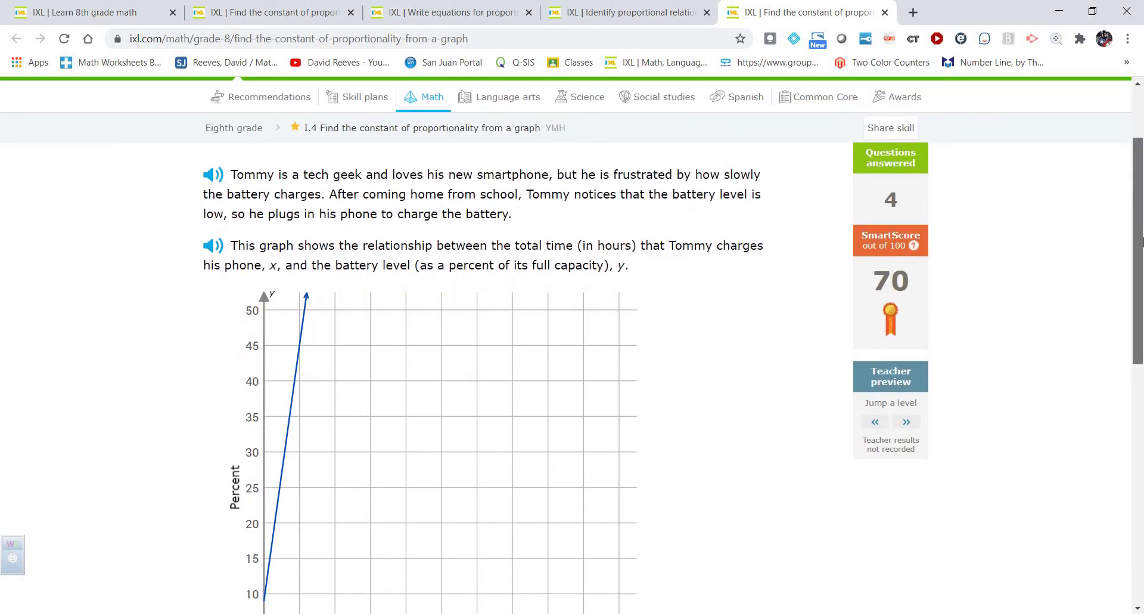
scroll(1140, 280, "down", 2)
scroll(1141, 279, "up", 1)
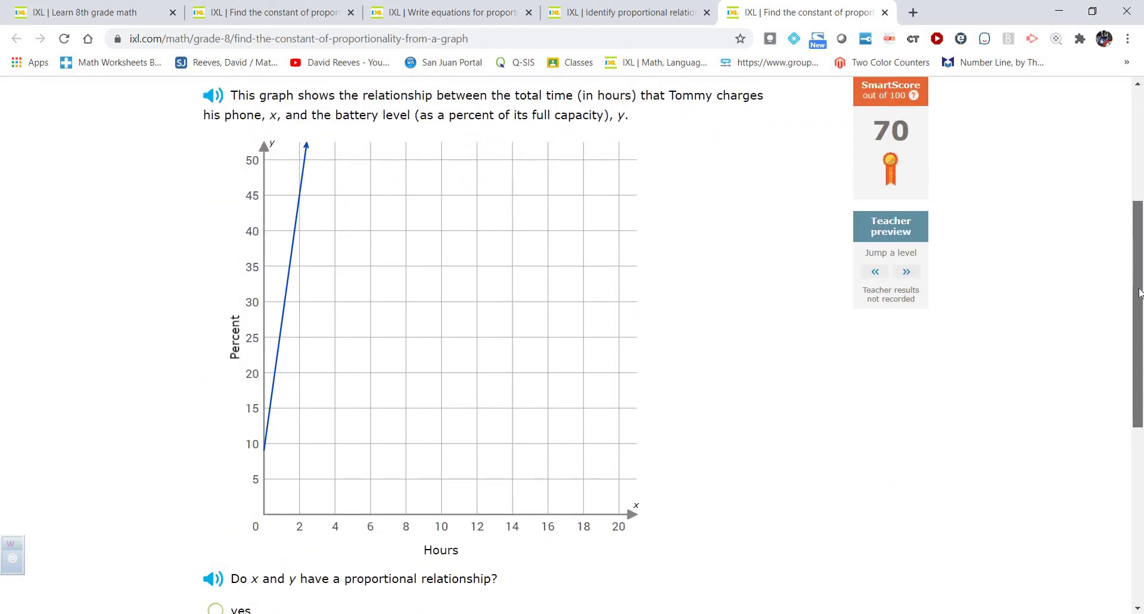
mouse_move(1139, 277)
left_mouse_down()
mouse_move(1139, 317)
mouse_move(1140, 288)
left_mouse_up()
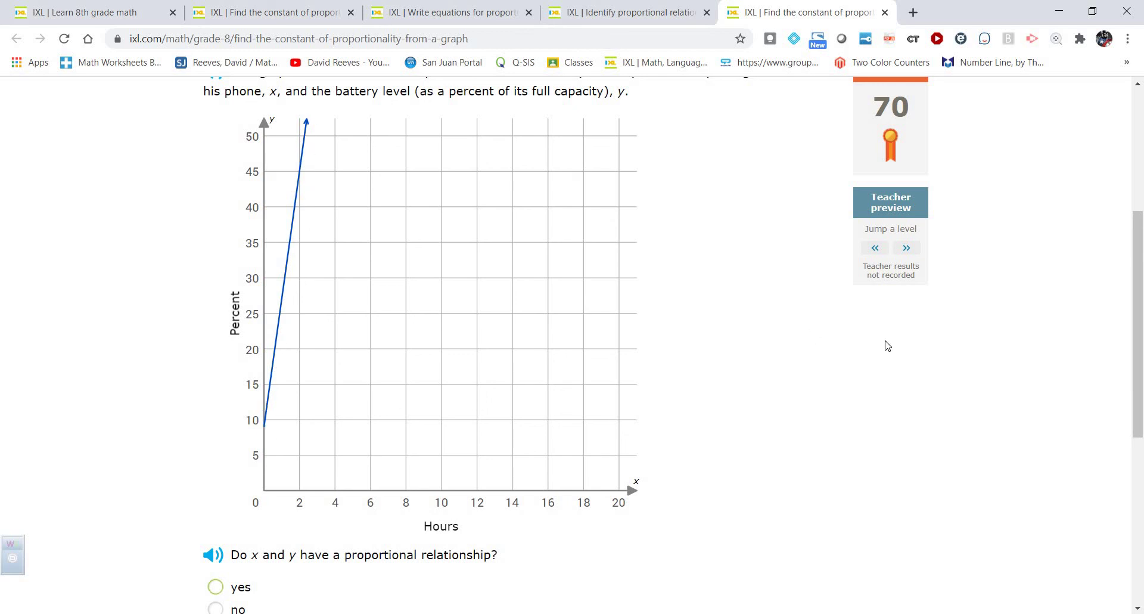
scroll(838, 353, "down", 3)
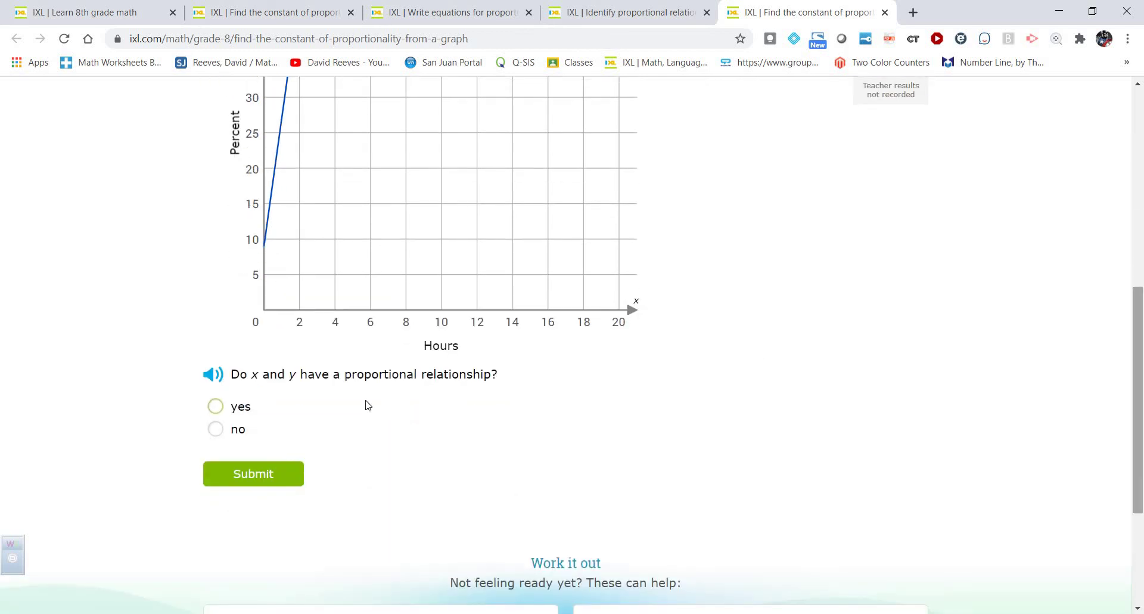
left_click(217, 431)
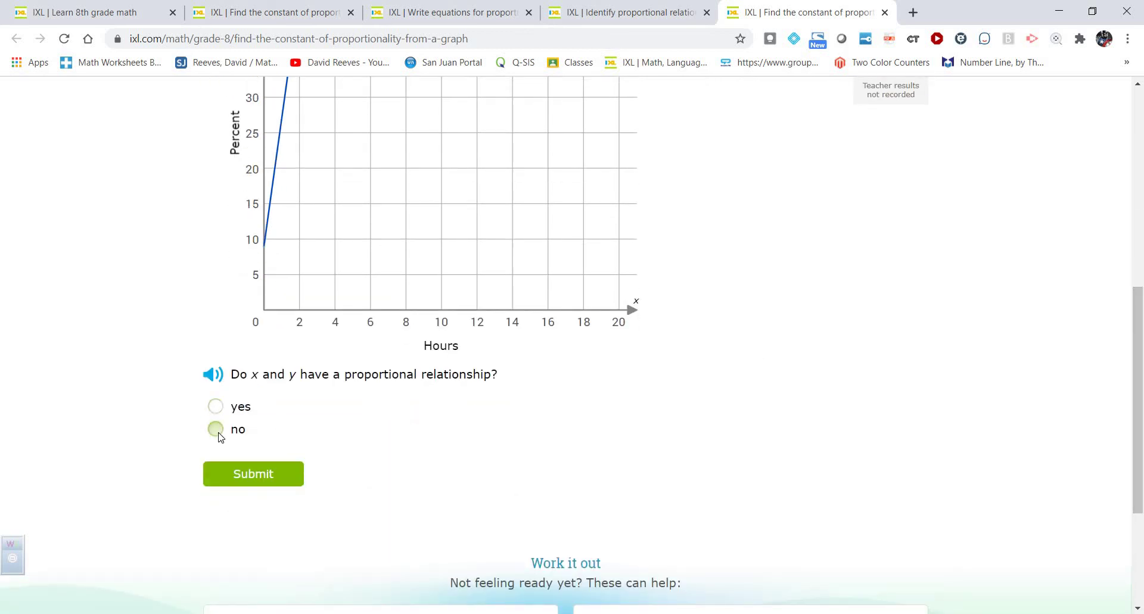
left_click(253, 478)
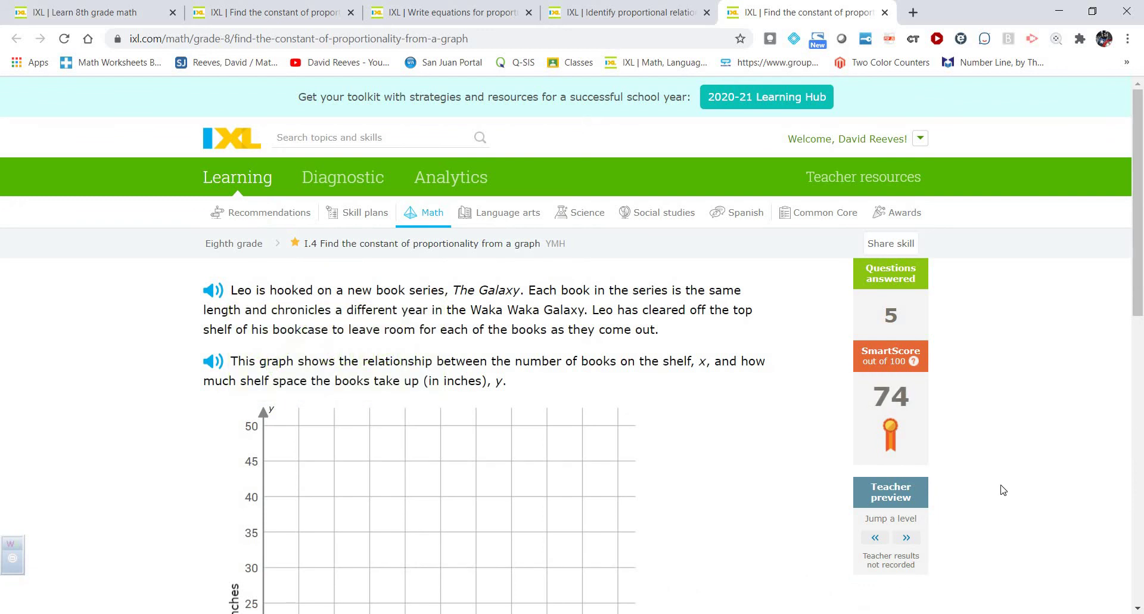
Jump ahead a level from the bookshelf problem and answer yes to a proportional relationship for the carpet cleaning graph.
left_click(906, 538)
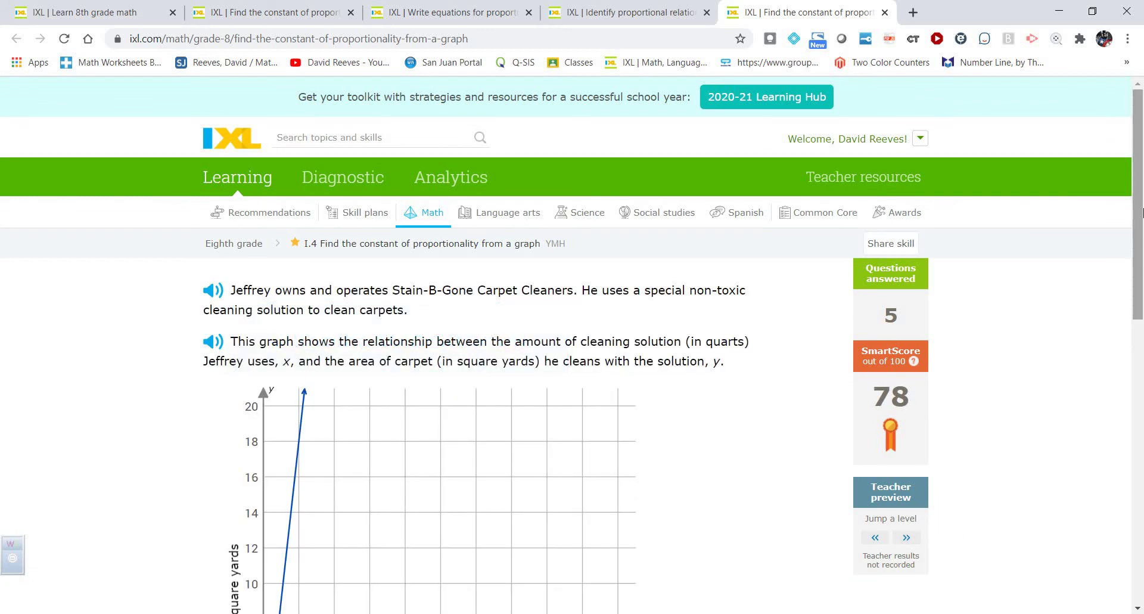
scroll(1143, 284, "down", 3)
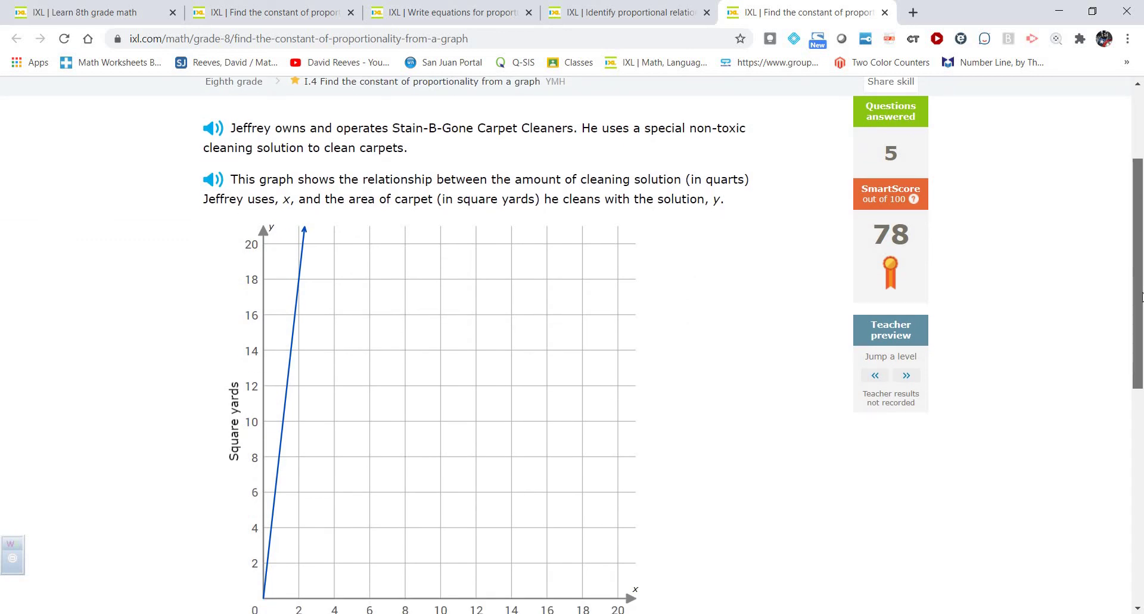
scroll(1143, 296, "down", 3)
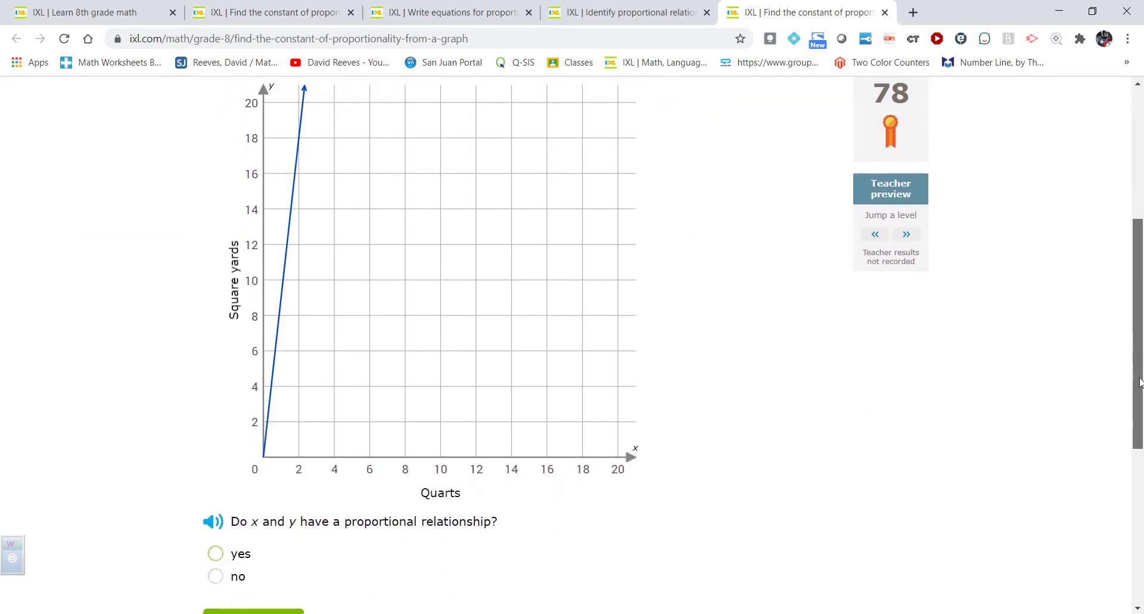
scroll(1140, 382, "down", 2)
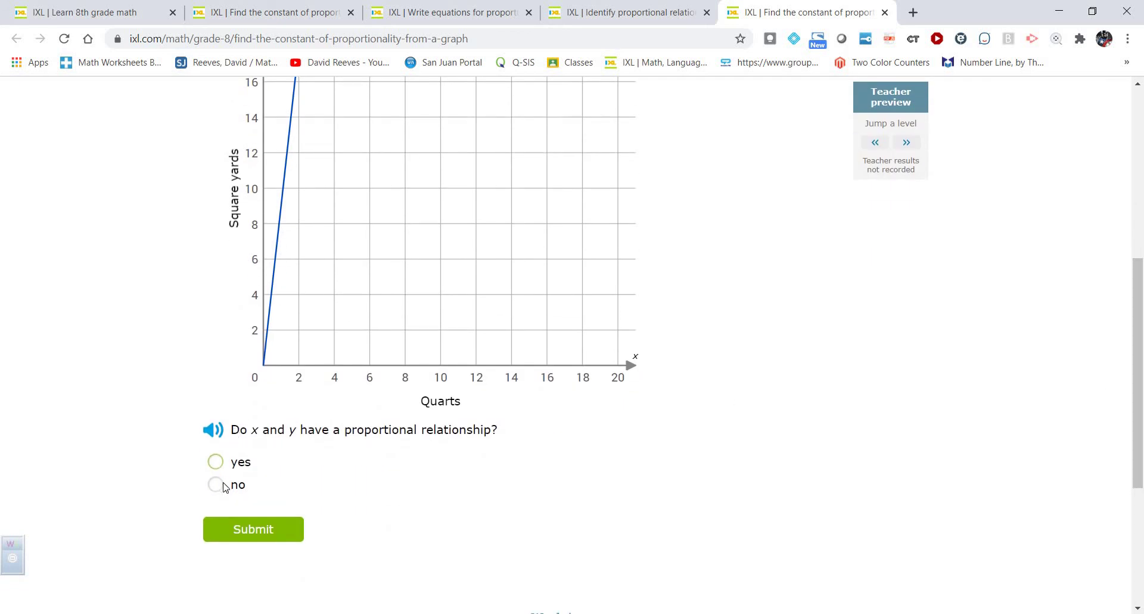
left_click(216, 463)
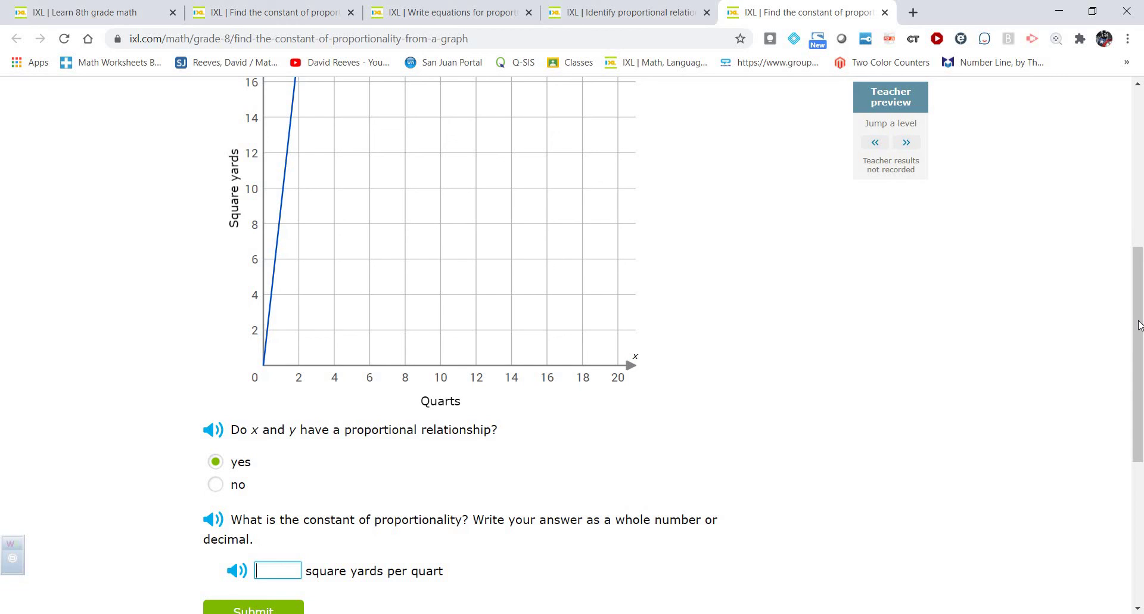
Submit 9 square yards per quart as the constant of proportionality for the carpet cleaning graph.
scroll(1140, 325, "down", 1)
scroll(1141, 308, "up", 1)
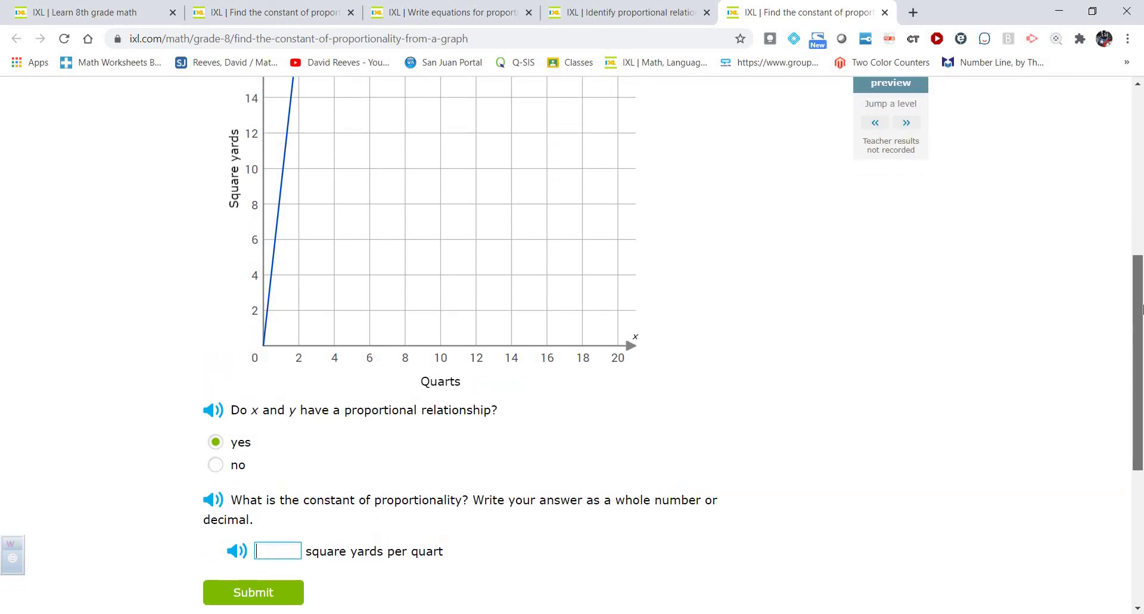
scroll(1142, 309, "up", 3)
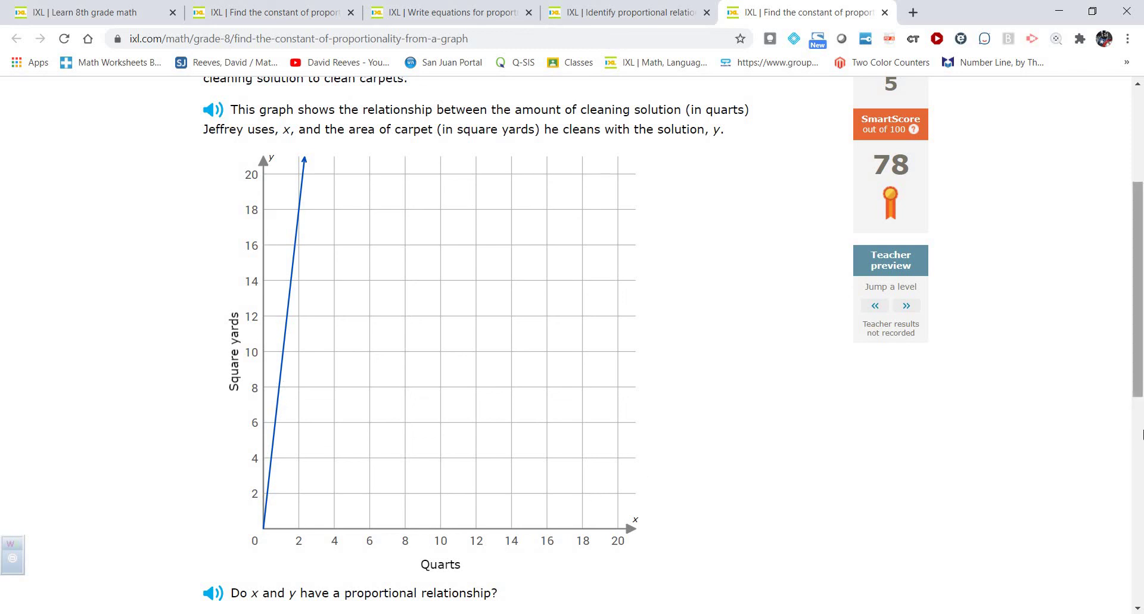
scroll(1141, 434, "down", 5)
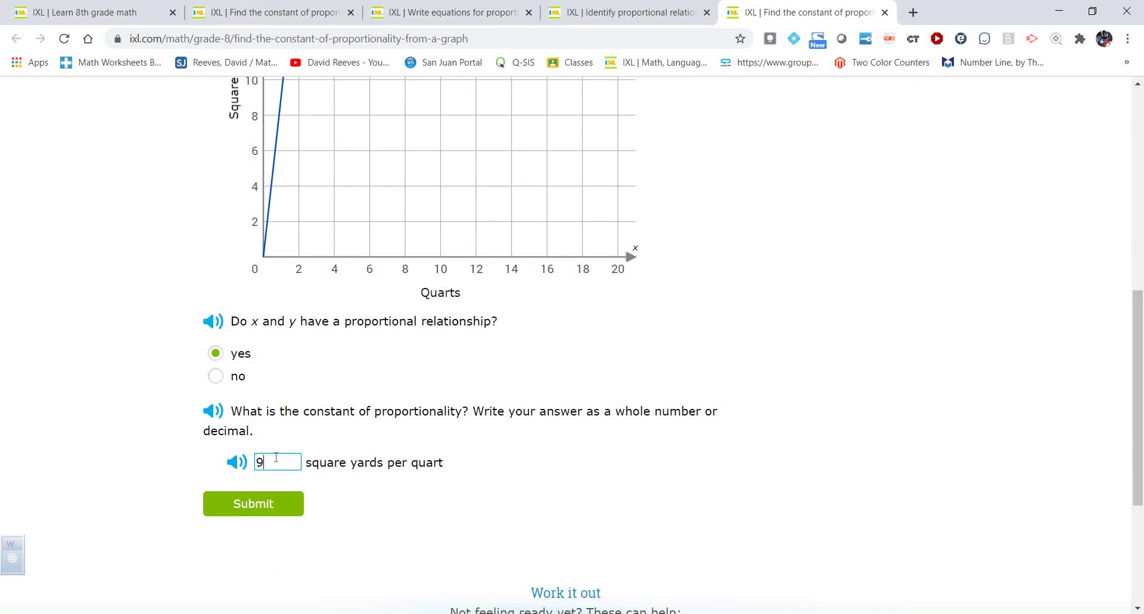
left_click(273, 509)
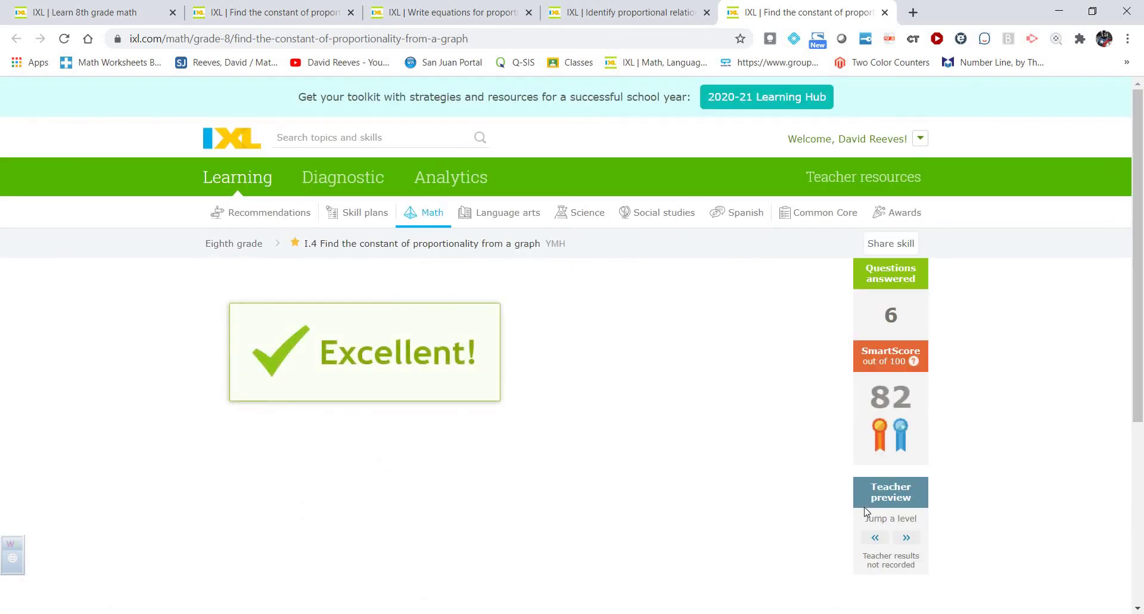
Jump ahead a level and examine where the gym membership cost line starts on the dollars axis.
left_click(905, 537)
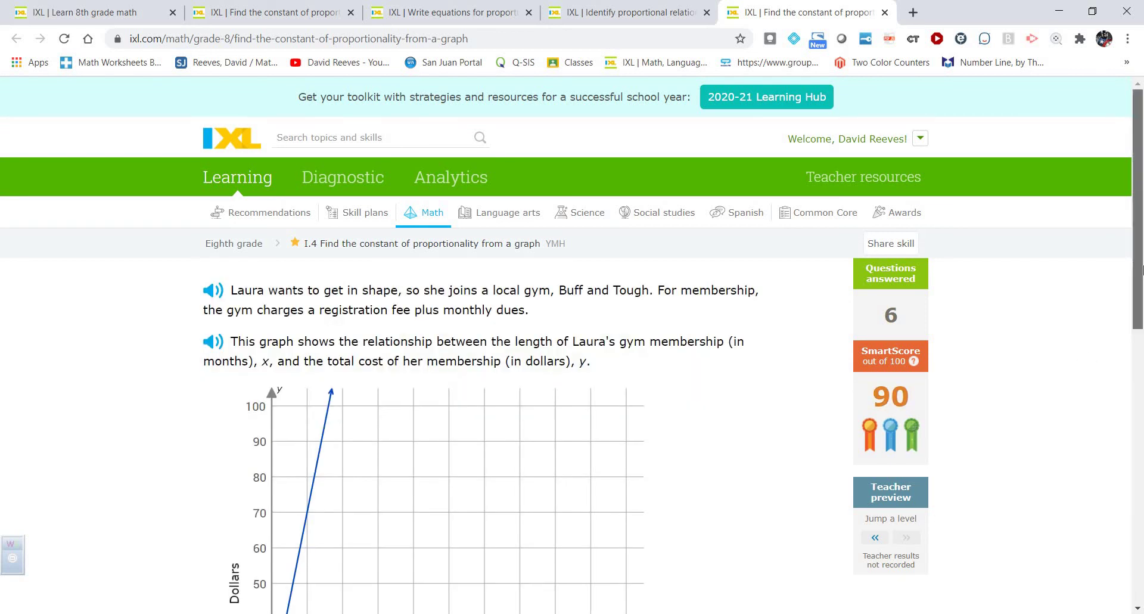
scroll(1143, 319, "down", 3)
scroll(1142, 319, "down", 2)
scroll(1141, 286, "up", 1)
scroll(1139, 262, "down", 1)
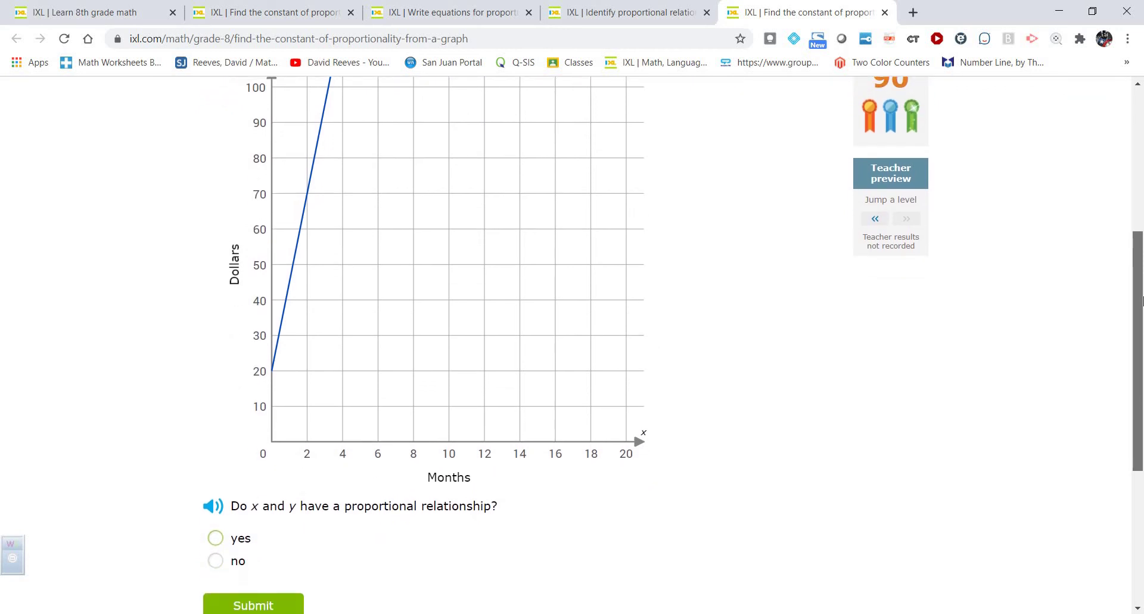
scroll(1138, 241, "up", 1)
scroll(1138, 262, "up", 2)
scroll(1137, 286, "down", 2)
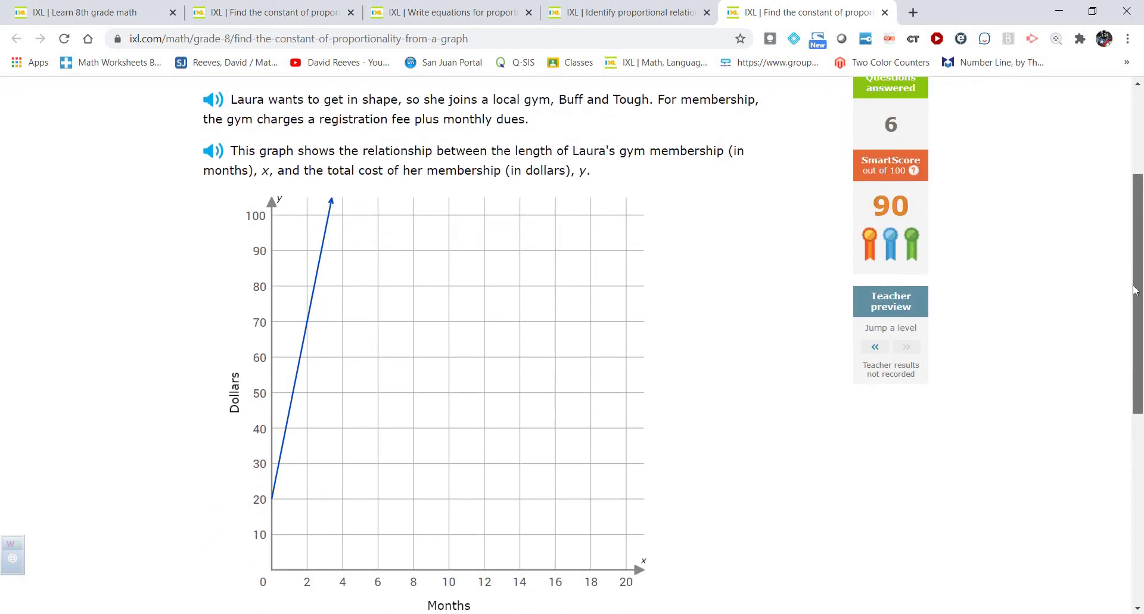
scroll(1136, 308, "down", 1)
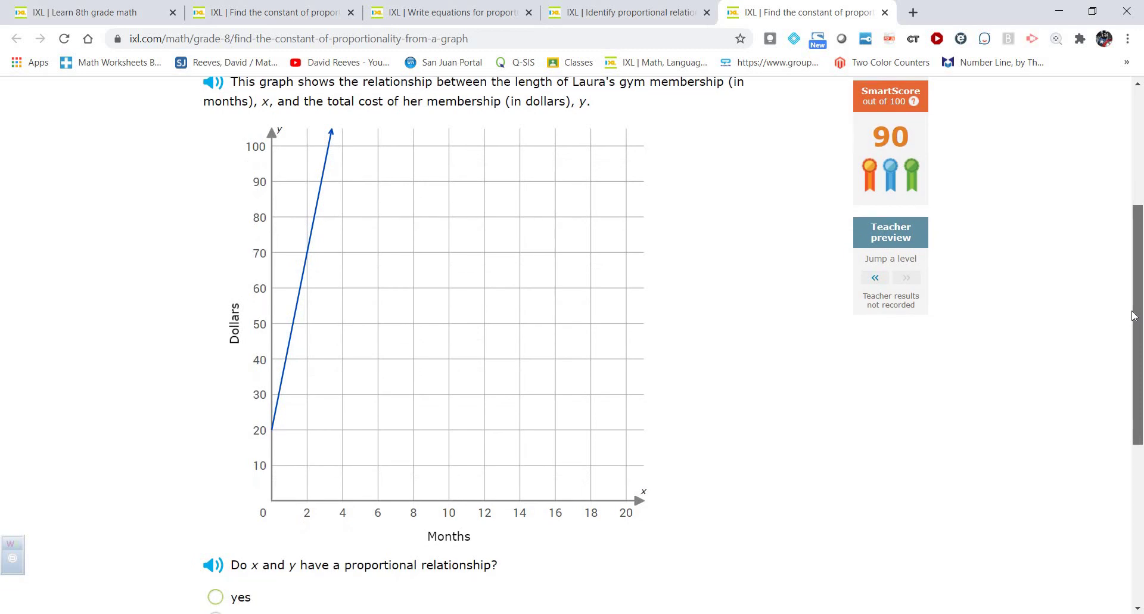
Submit no as the answer to whether gym membership length and total cost have a proportional relationship.
scroll(1119, 372, "down", 2)
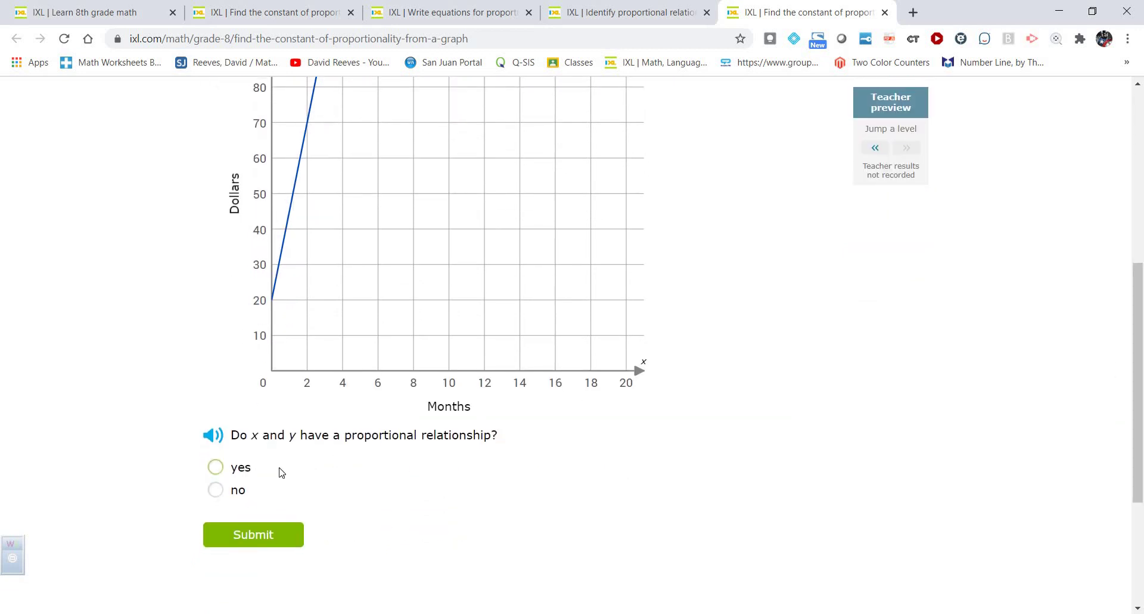
left_click(216, 495)
left_click_drag(1139, 322, 1138, 354)
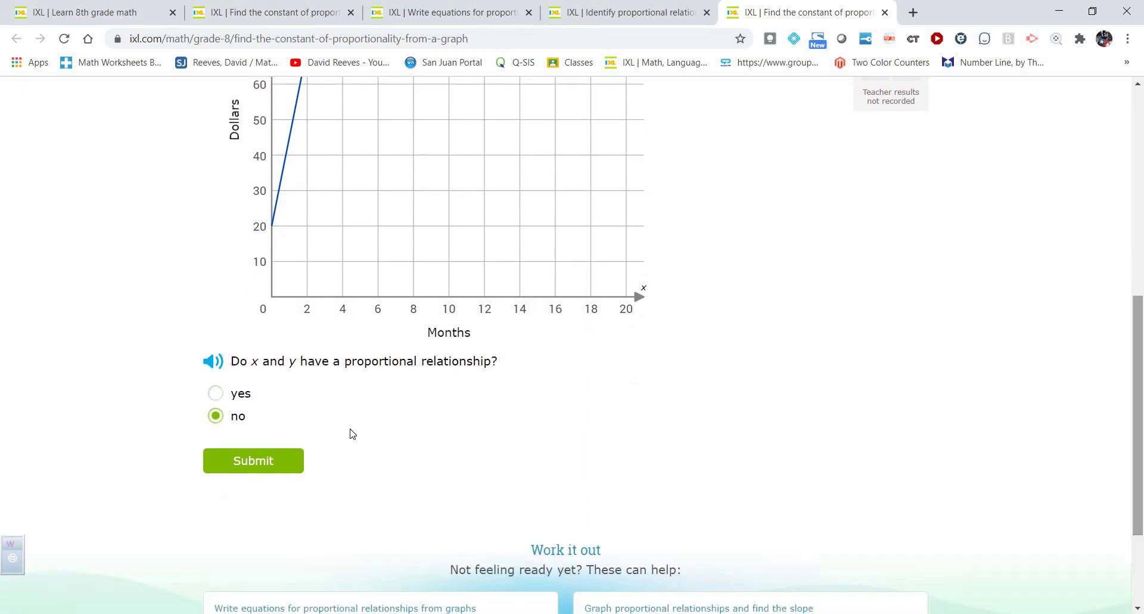
left_click(271, 461)
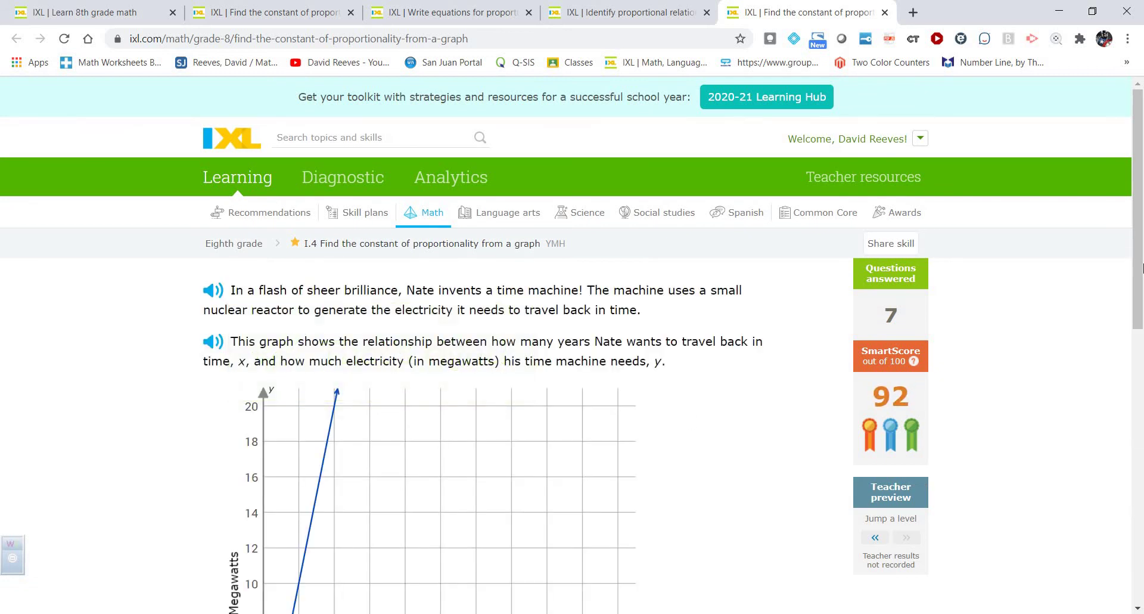
Review the time machine graph of years and megawatts and answer yes to a proportional relationship.
left_click_drag(1142, 268, 1142, 314)
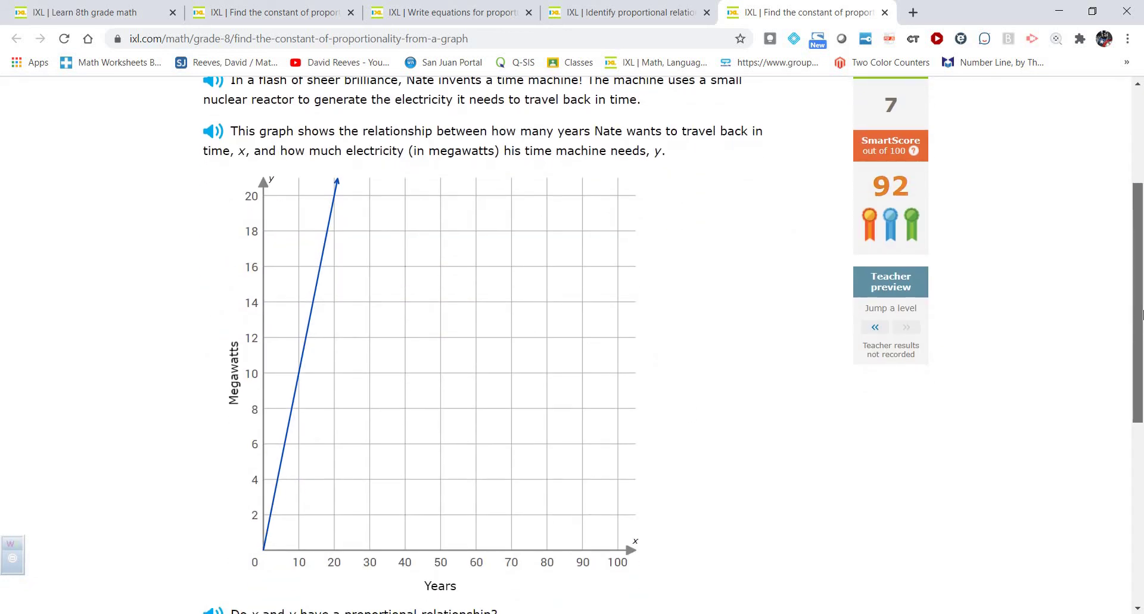
scroll(1142, 314, "up", 1)
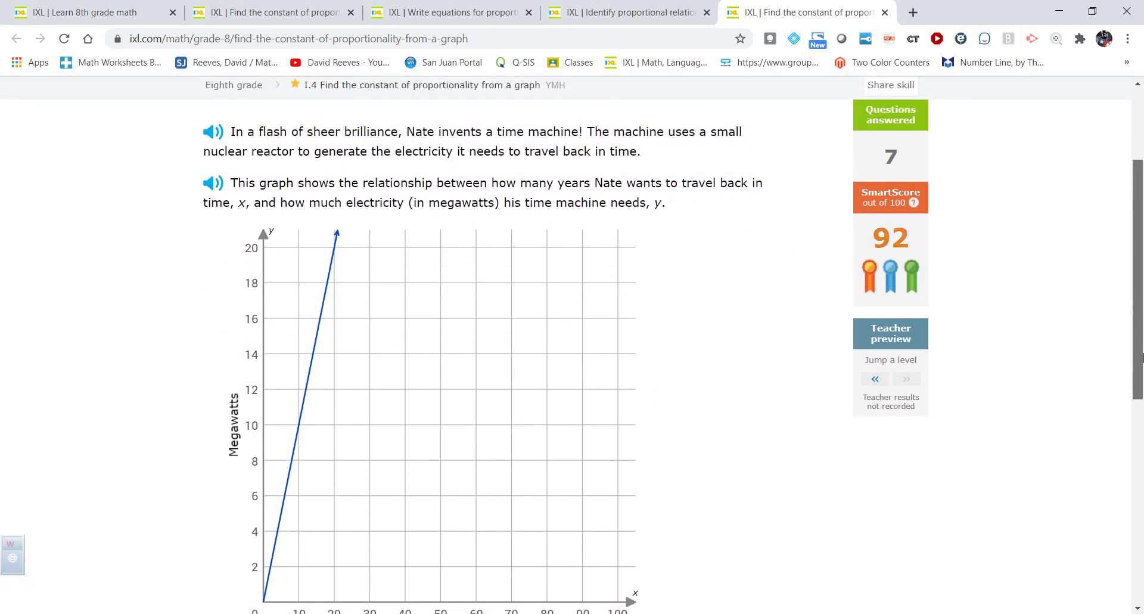
scroll(1126, 333, "down", 2)
scroll(1117, 317, "down", 3)
scroll(1118, 320, "up", 4)
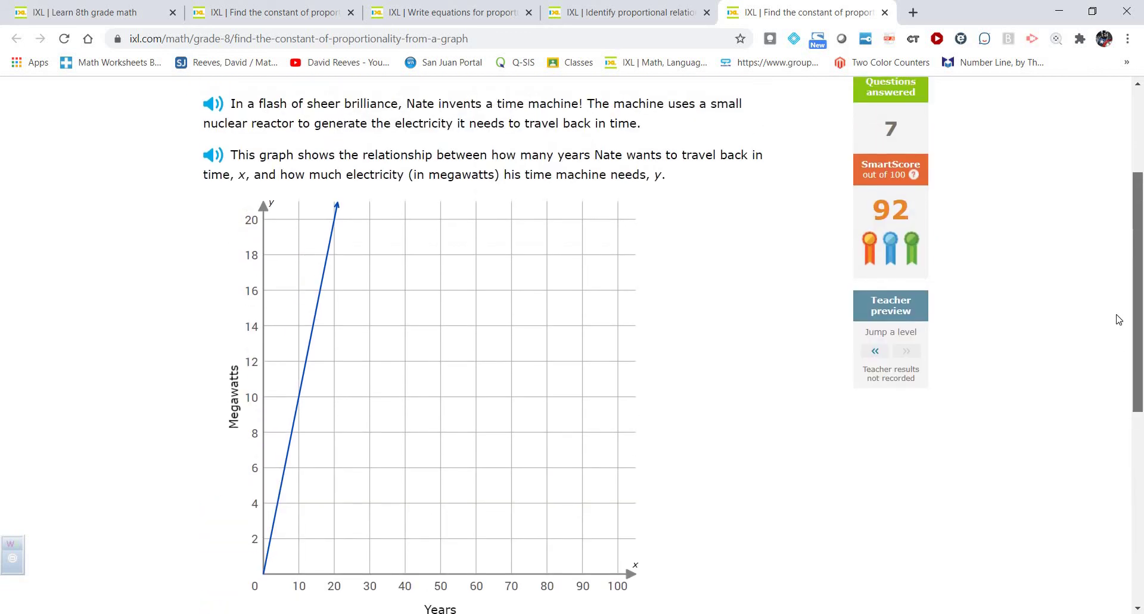
scroll(1113, 328, "down", 3)
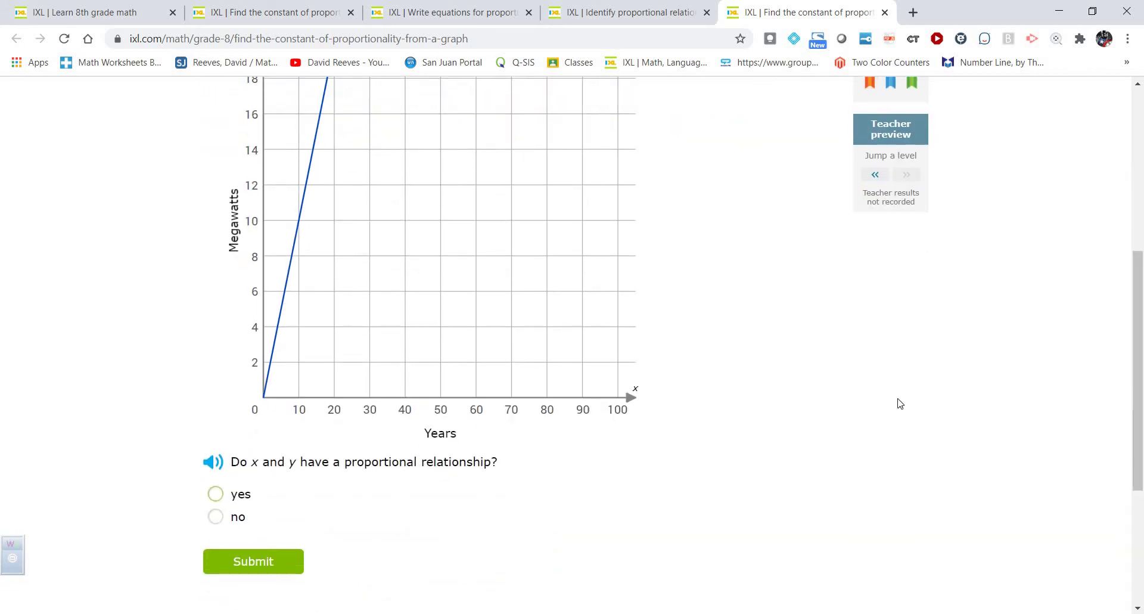
left_click(216, 494)
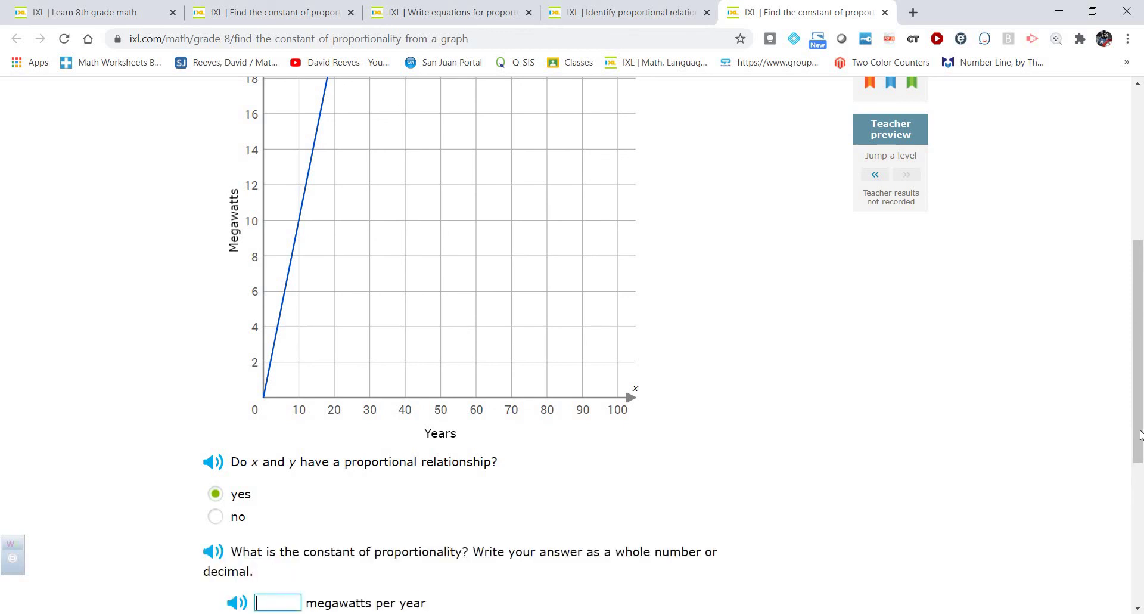
Submit 1 megawatt per year as the constant of proportionality for the time machine graph.
left_click_drag(1140, 434, 1139, 358)
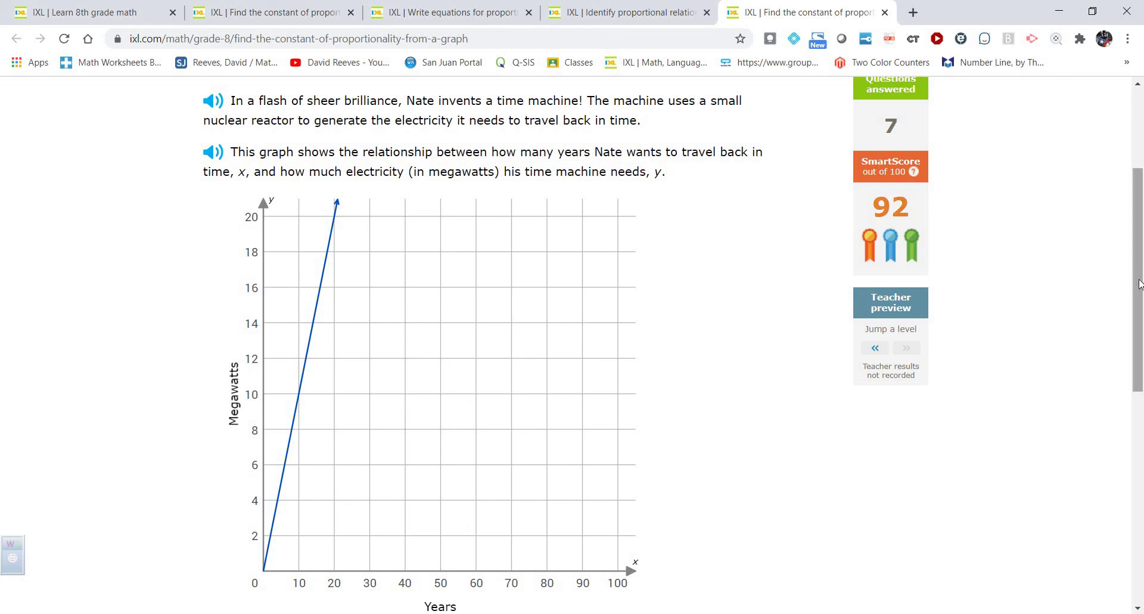
scroll(1139, 284, "down", 5)
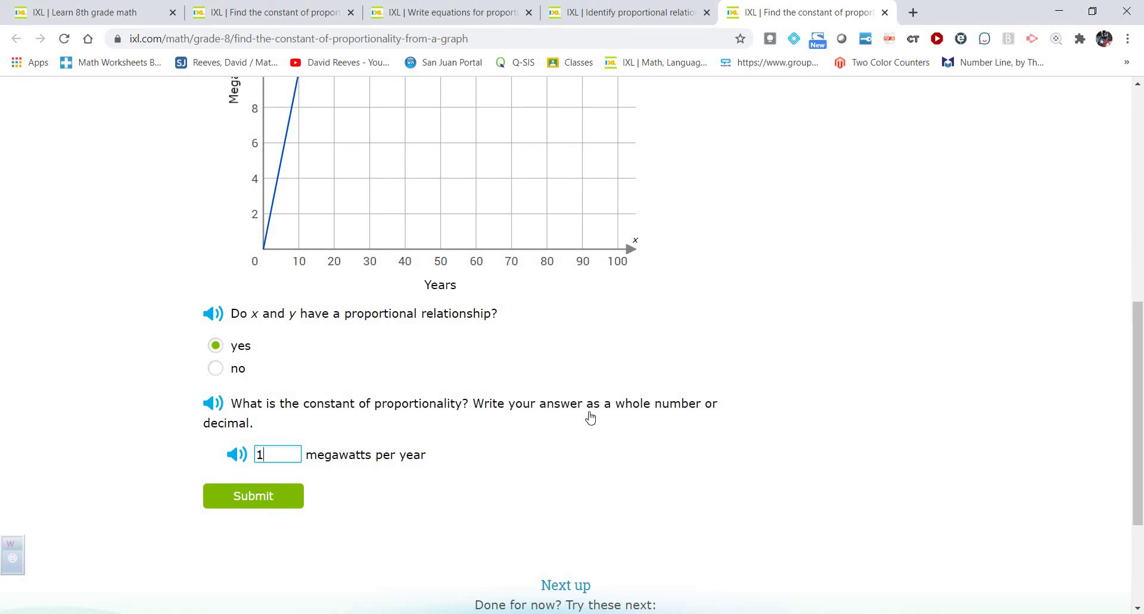
scroll(1142, 462, "up", 1)
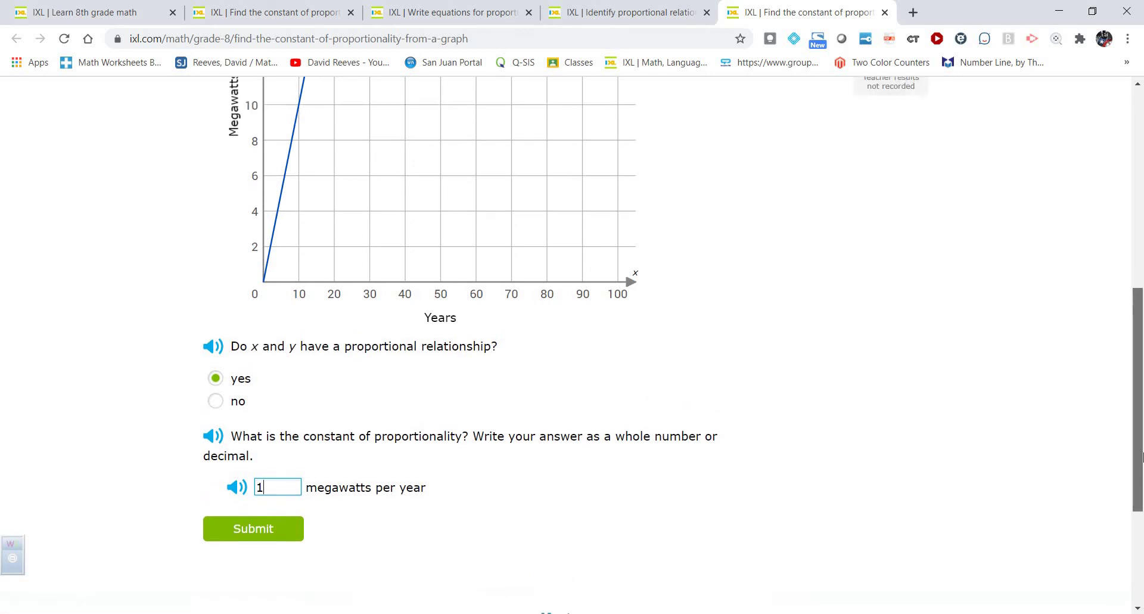
scroll(1142, 489, "down", 1)
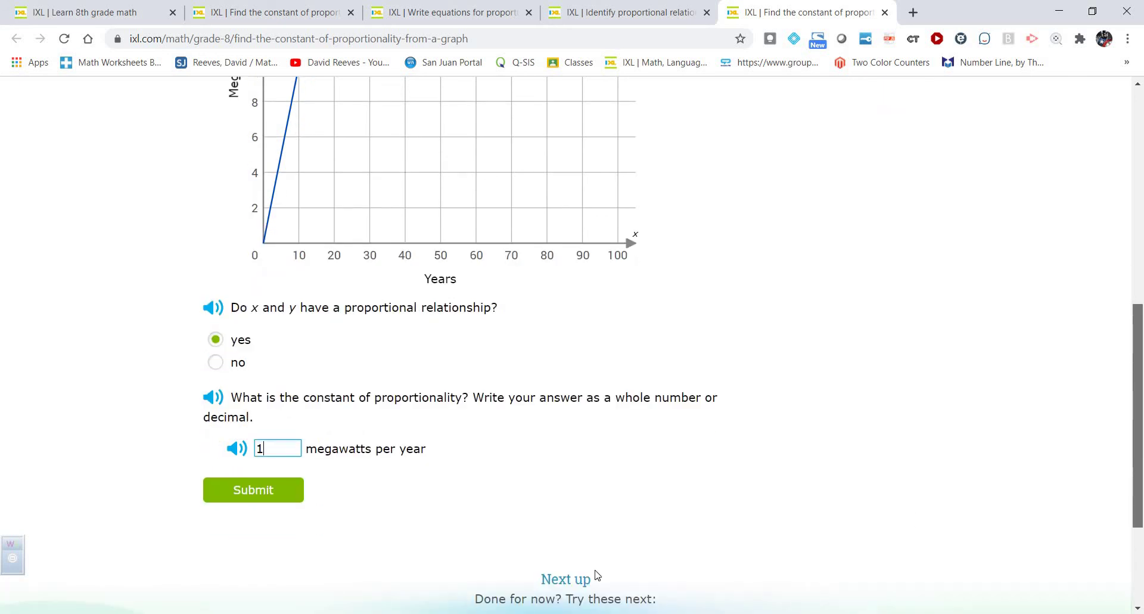
left_click(263, 491)
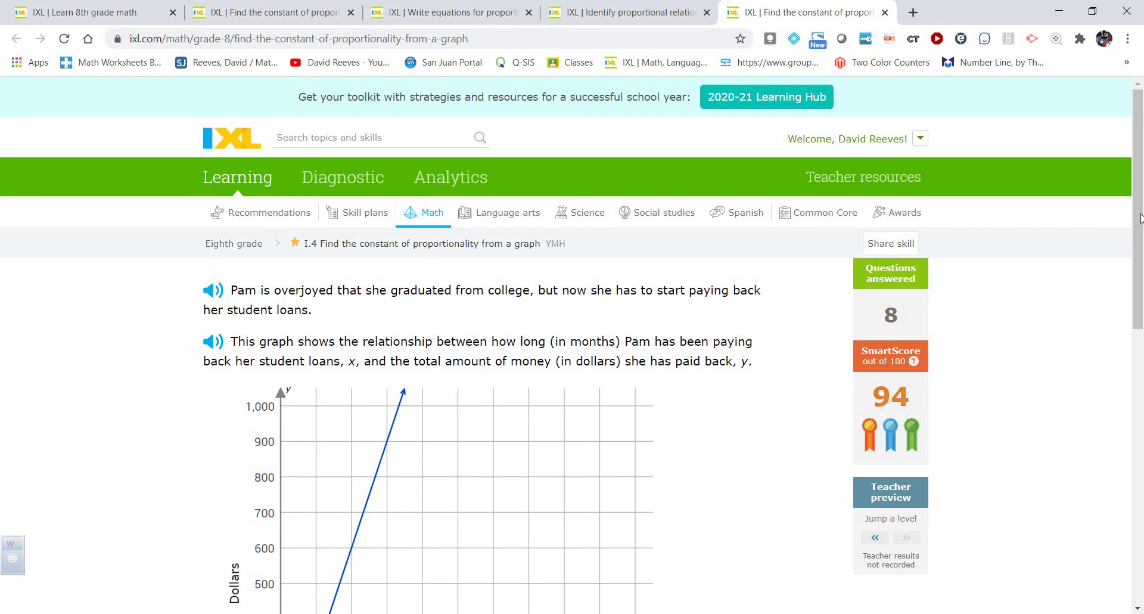
left_click_drag(1140, 218, 1140, 224)
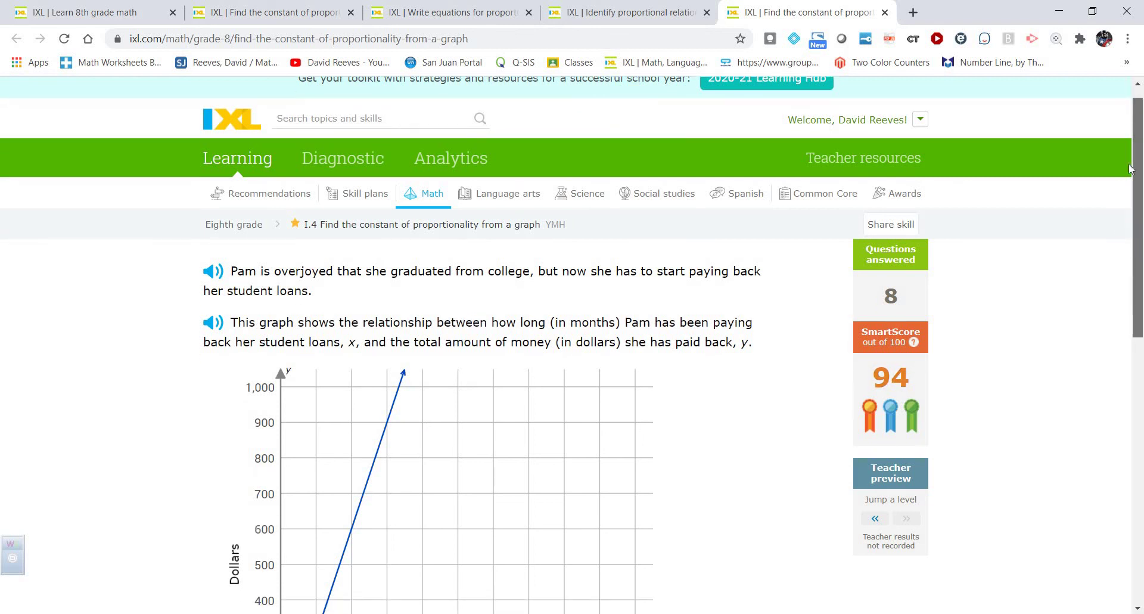
scroll(1125, 109, "up", 1)
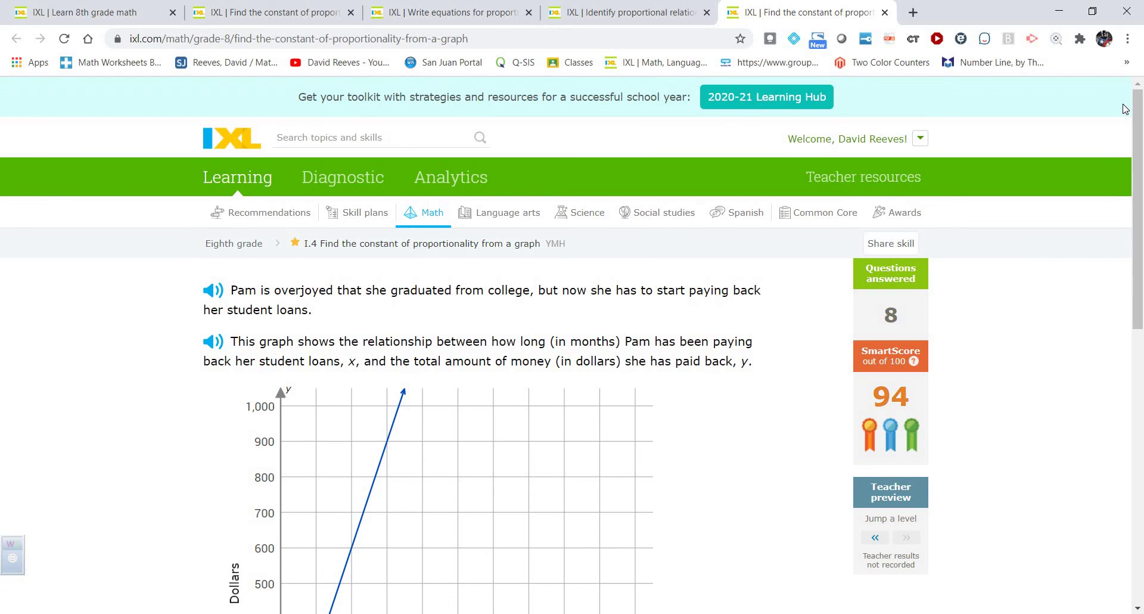